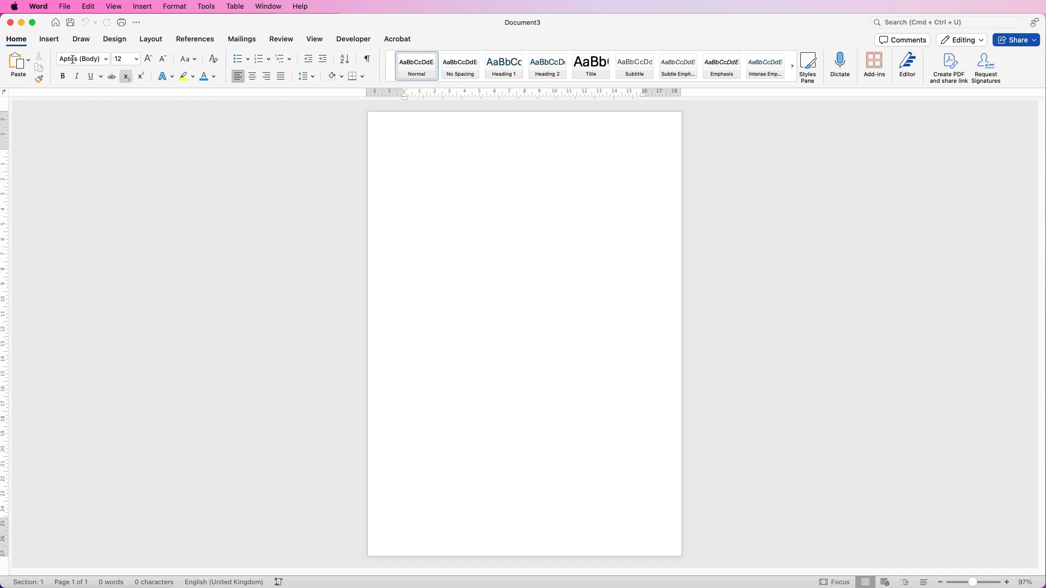
- Insert the synchronized-swimming photo and action-1834465.jpg from the Sport folder into the document
click(50, 39)
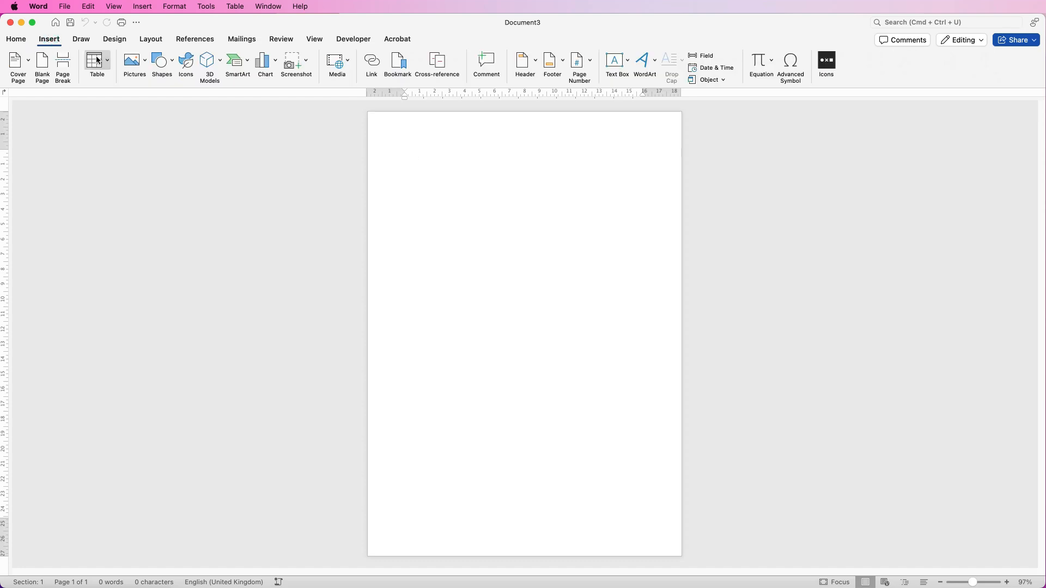
click(140, 63)
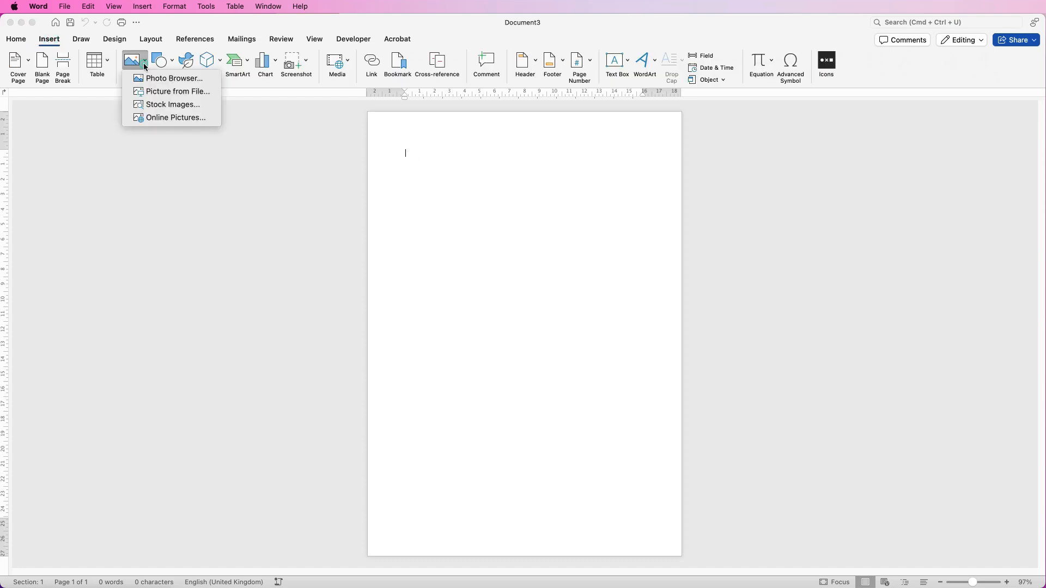
click(150, 92)
click(531, 126)
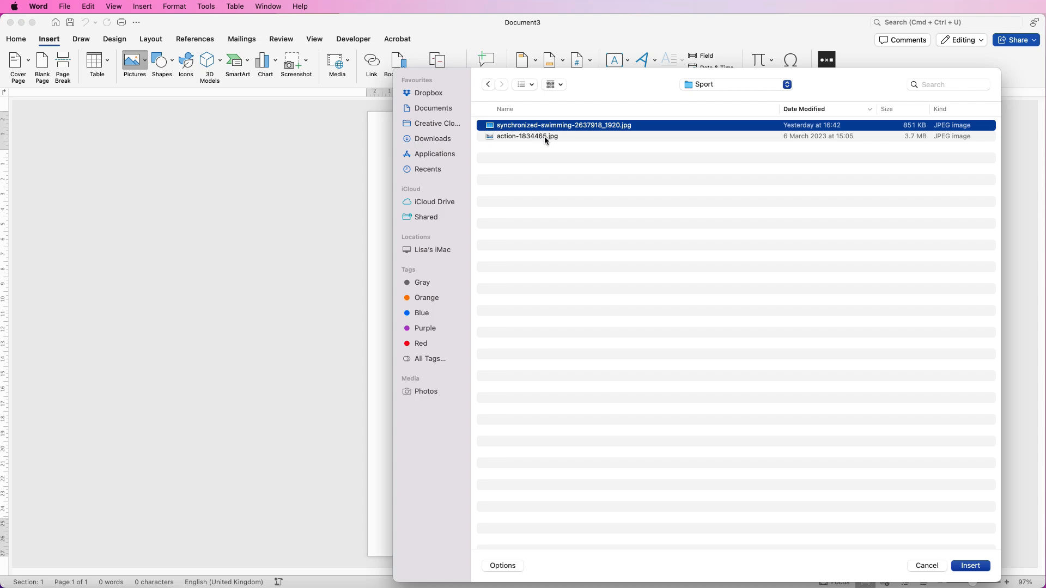
shift+click(544, 136)
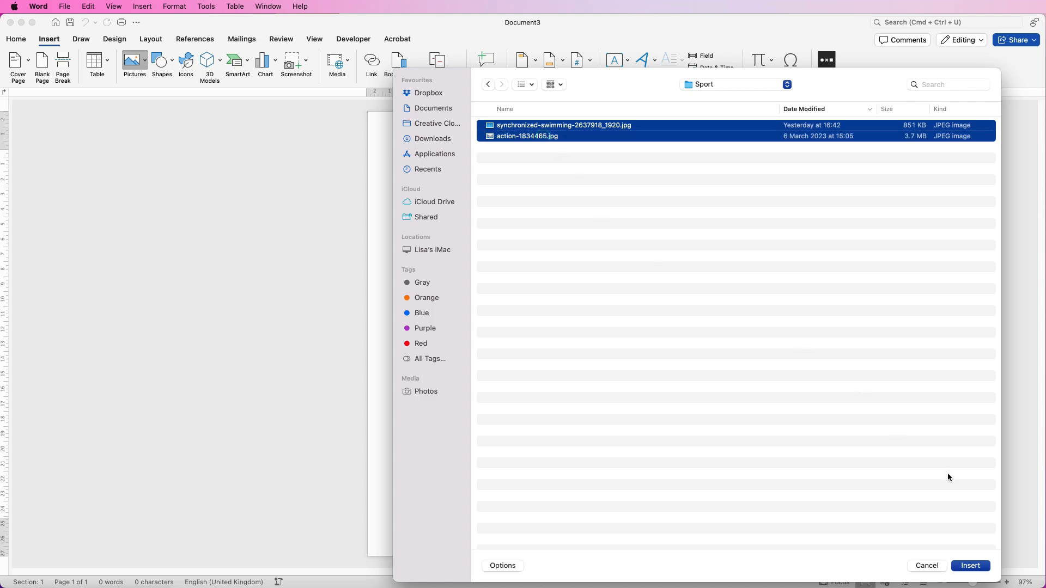
click(971, 567)
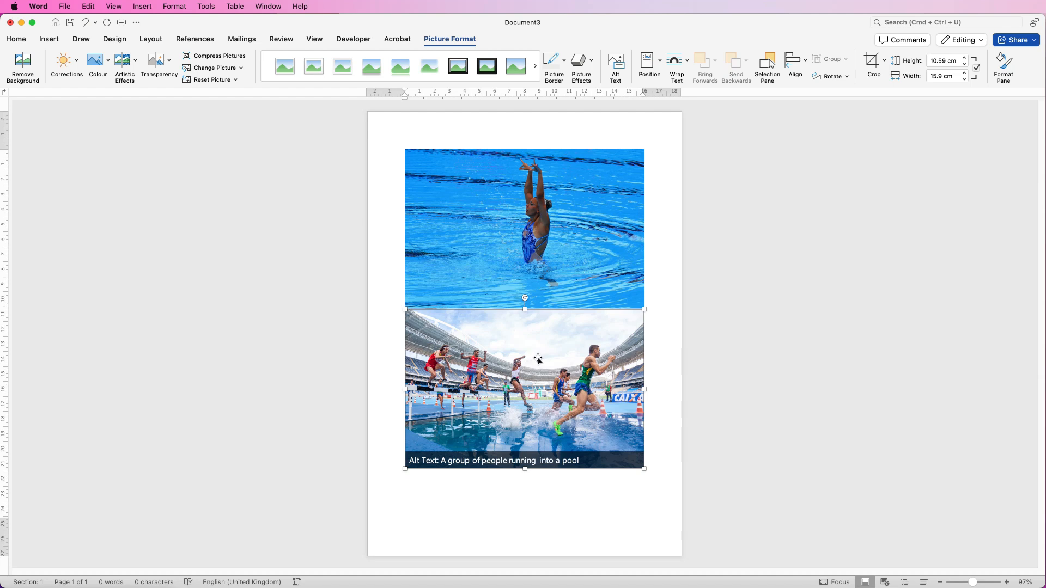
- Set both the stadium and swimmer photos to In Front of Text wrapping
click(686, 62)
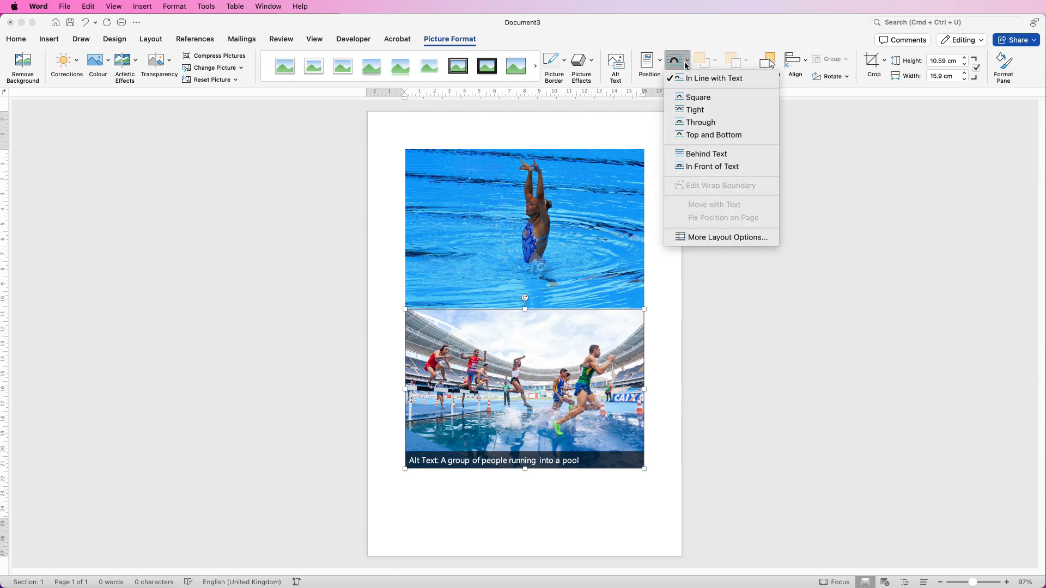
click(690, 167)
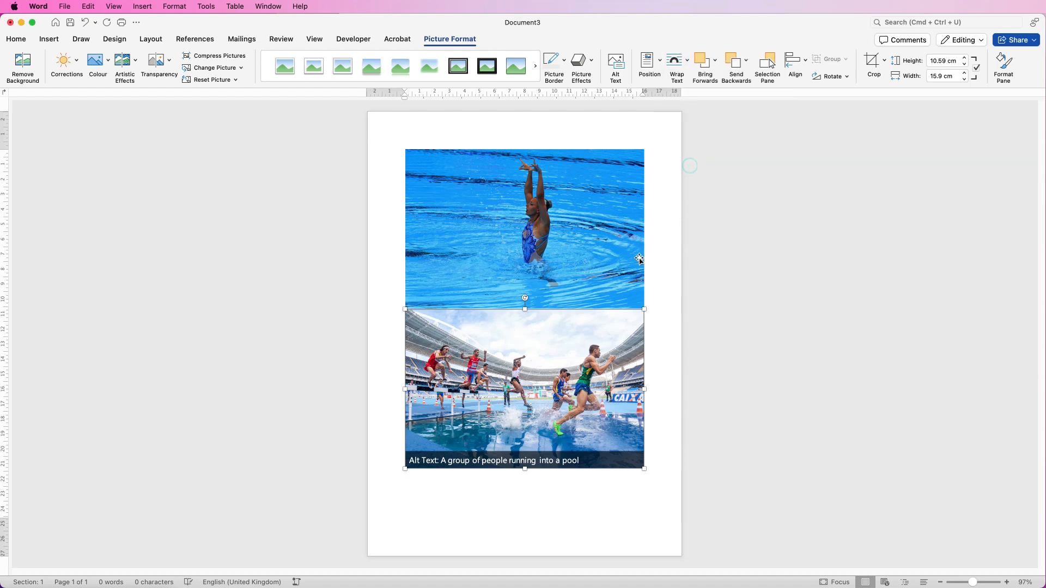
click(552, 217)
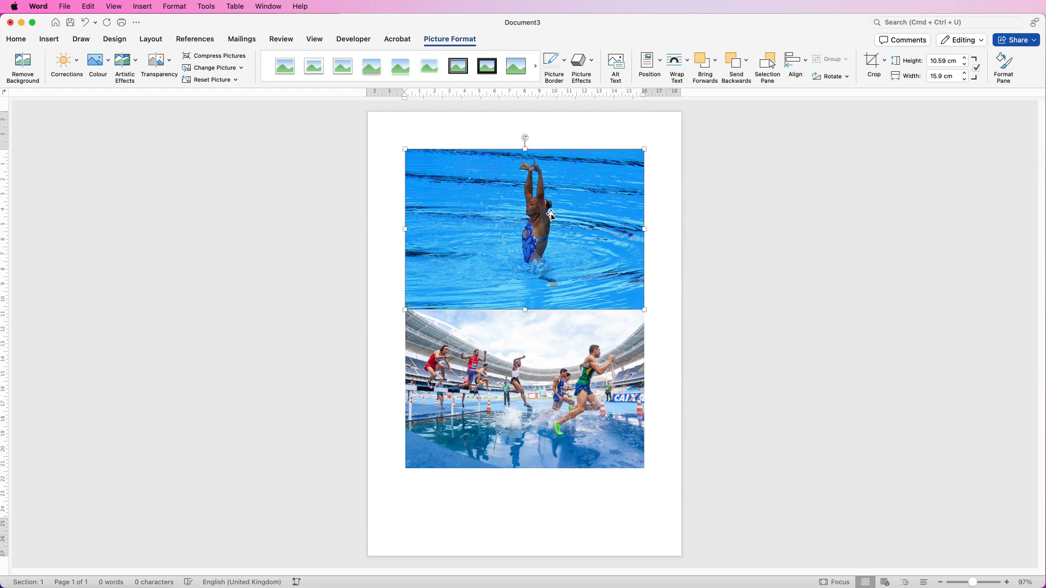
click(686, 64)
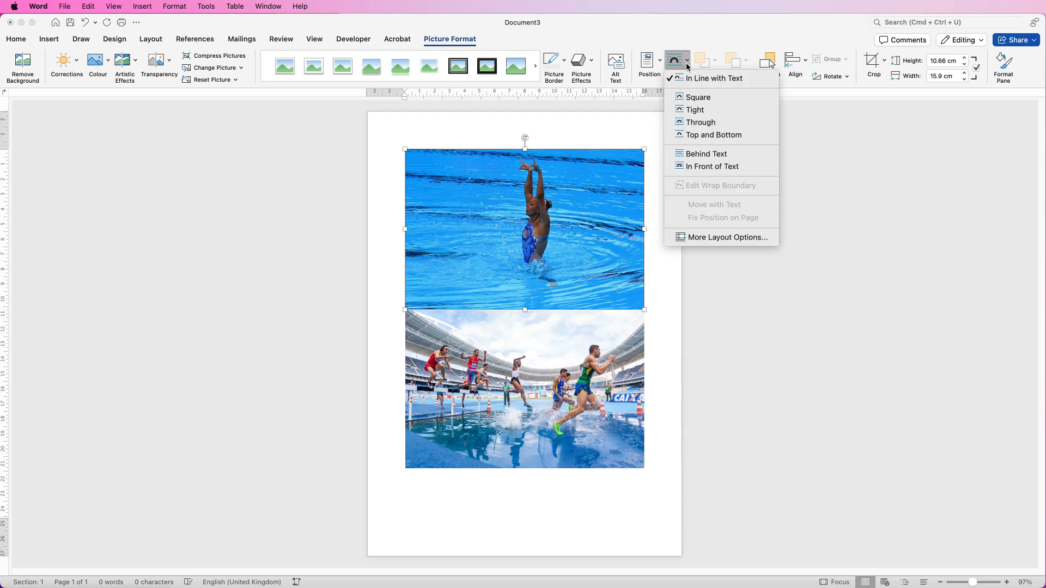
click(702, 168)
- Place the swimmer photo just above a slightly lower, offset stadium photo
mouse_move(583, 244)
mouse_down()
mouse_move(593, 215)
mouse_move(580, 253)
mouse_up()
mouse_move(535, 383)
mouse_down()
mouse_move(552, 352)
mouse_move(555, 389)
mouse_up()
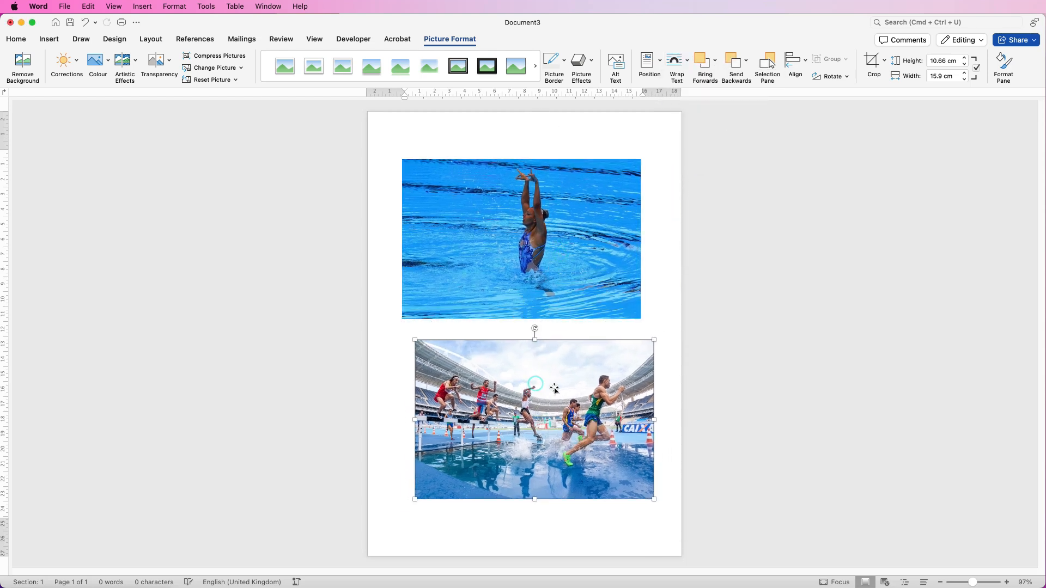
click(557, 254)
drag(557, 254, 551, 262)
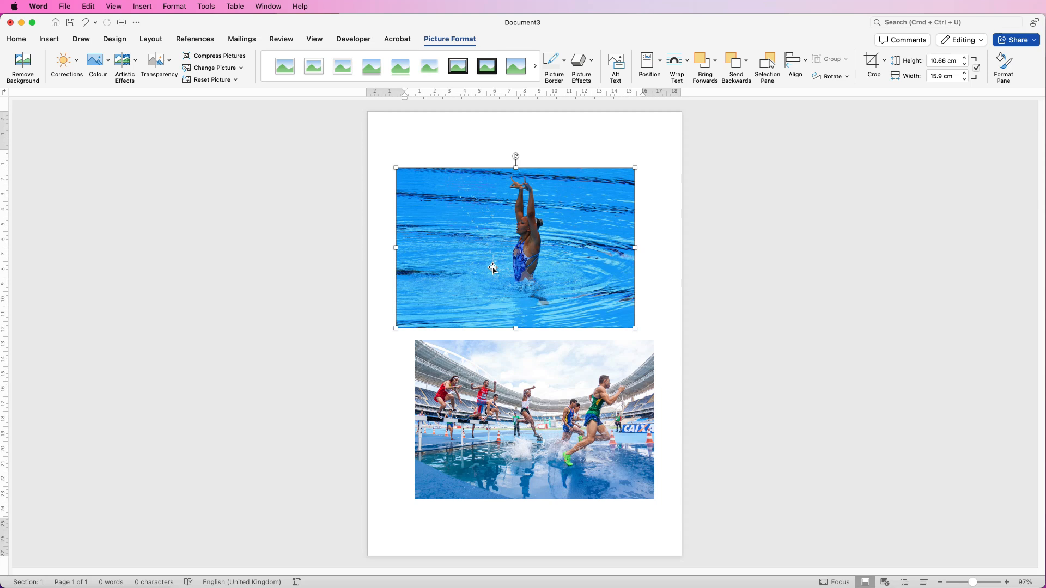
- Crop the swimmer photo's sides to about 12.08 cm wide and reframe the swimmer
click(872, 66)
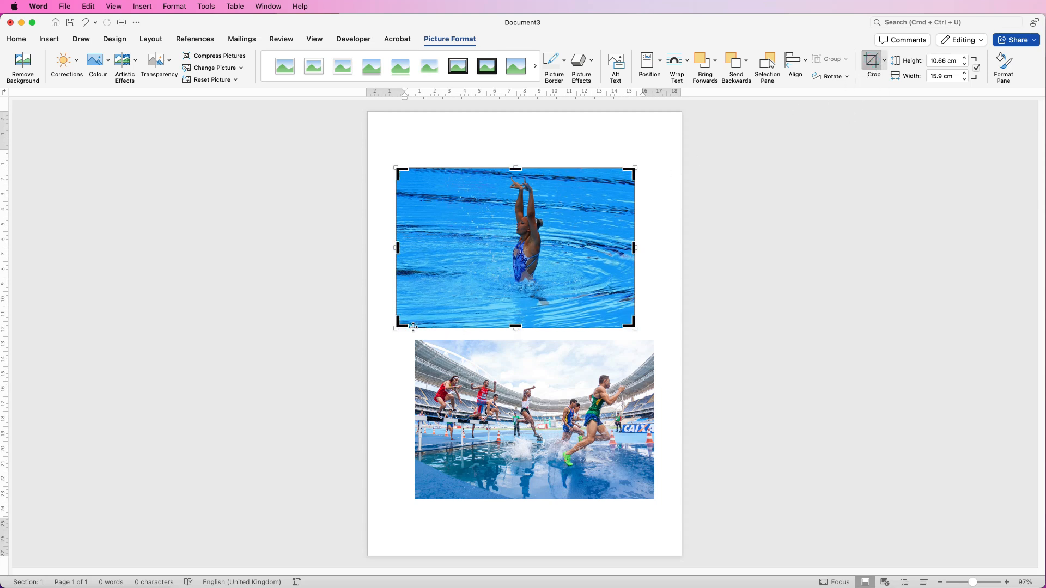
drag(398, 326, 441, 318)
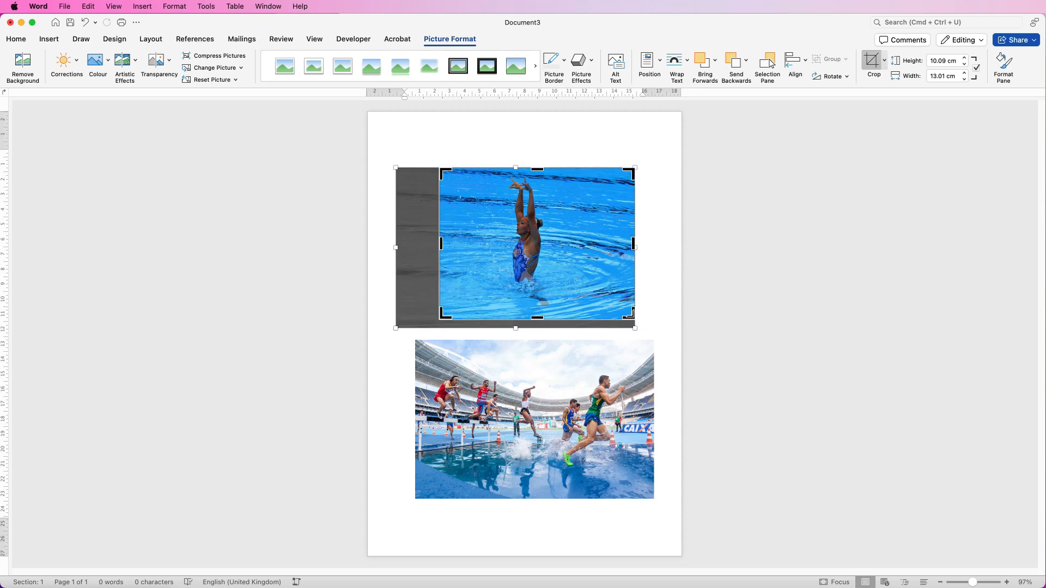
drag(632, 315, 606, 315)
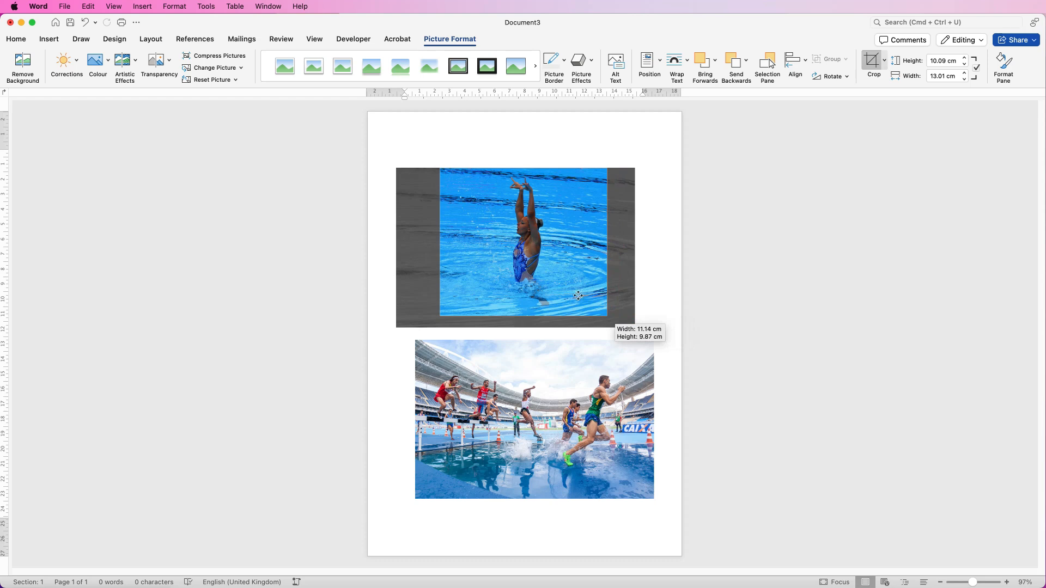
drag(441, 243, 433, 242)
drag(606, 243, 612, 243)
drag(534, 247, 534, 256)
key(Escape)
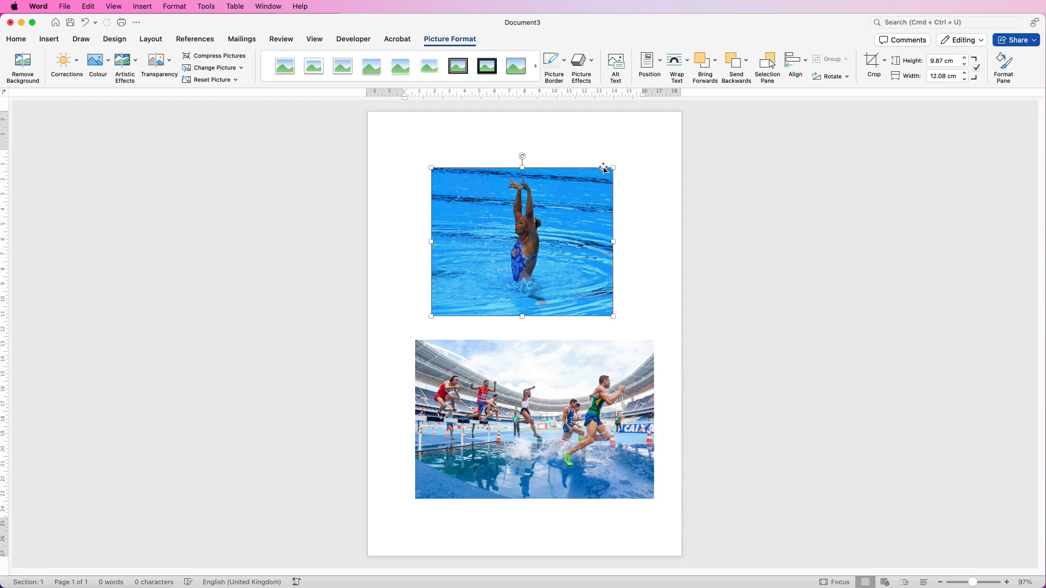
- Crop the swimmer photo to a Rounded Rectangle shape
click(885, 61)
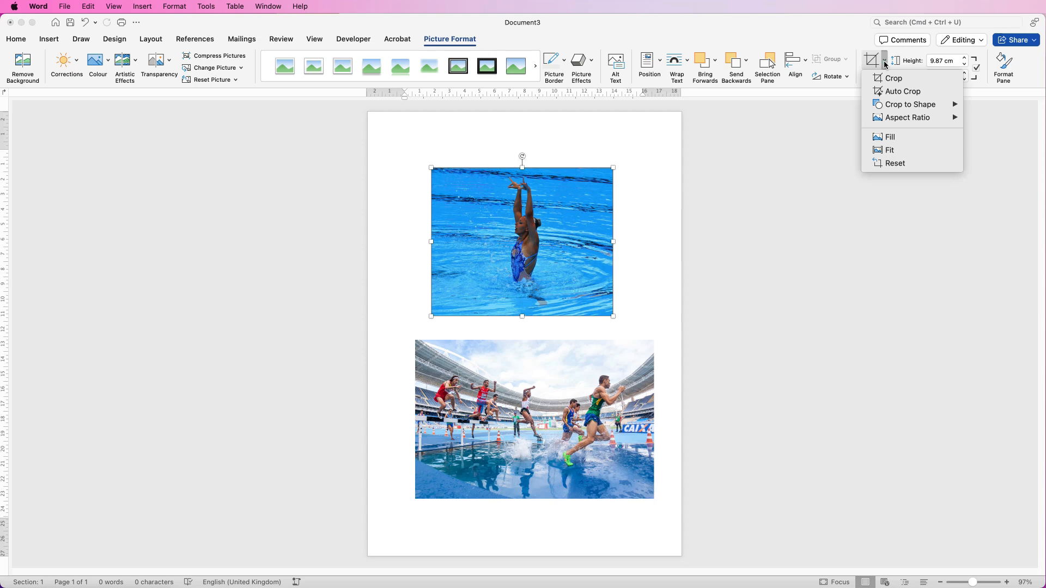
mouse_move(919, 108)
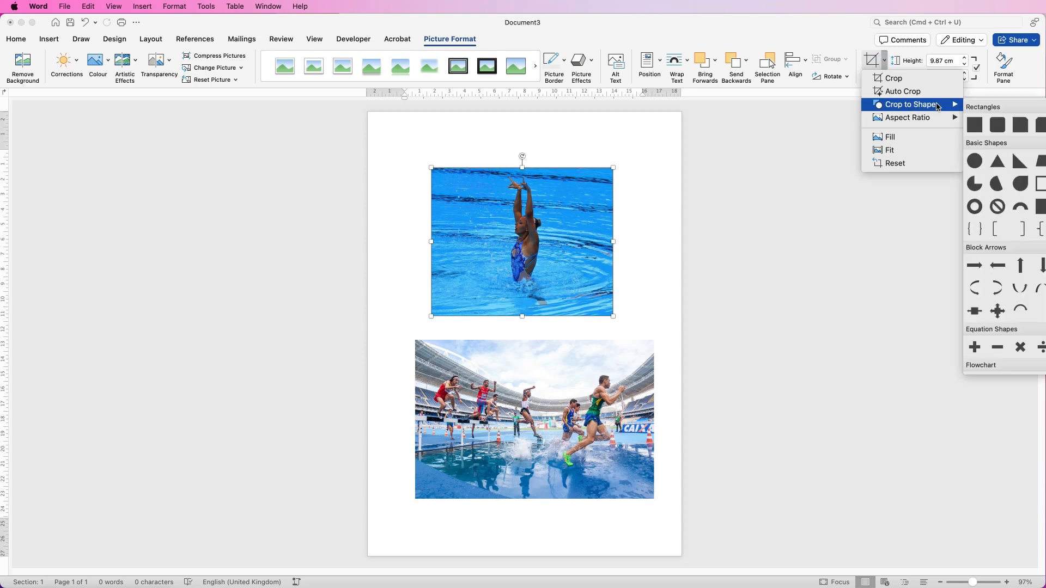
click(998, 125)
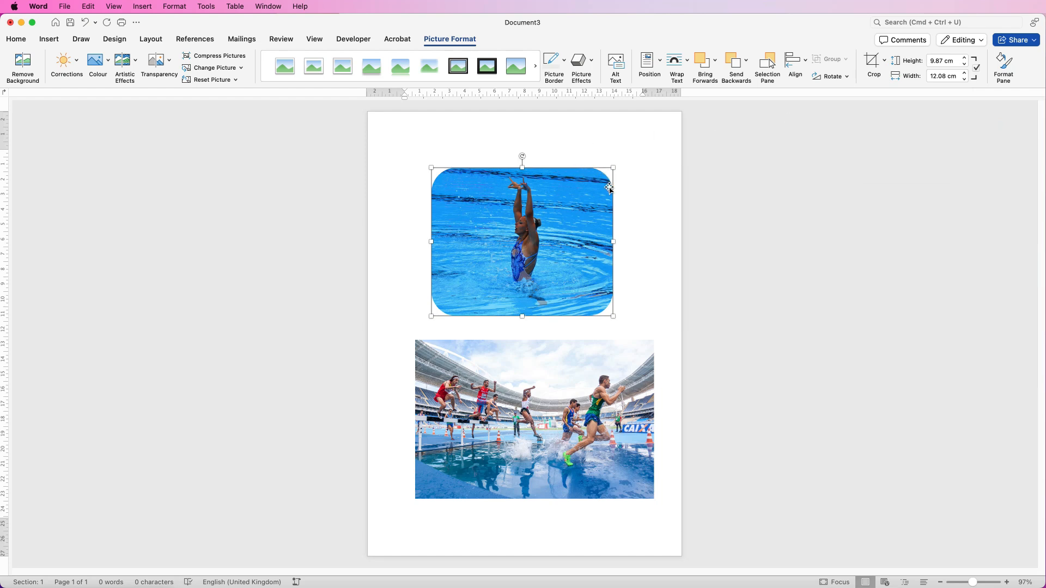
click(373, 177)
click(581, 403)
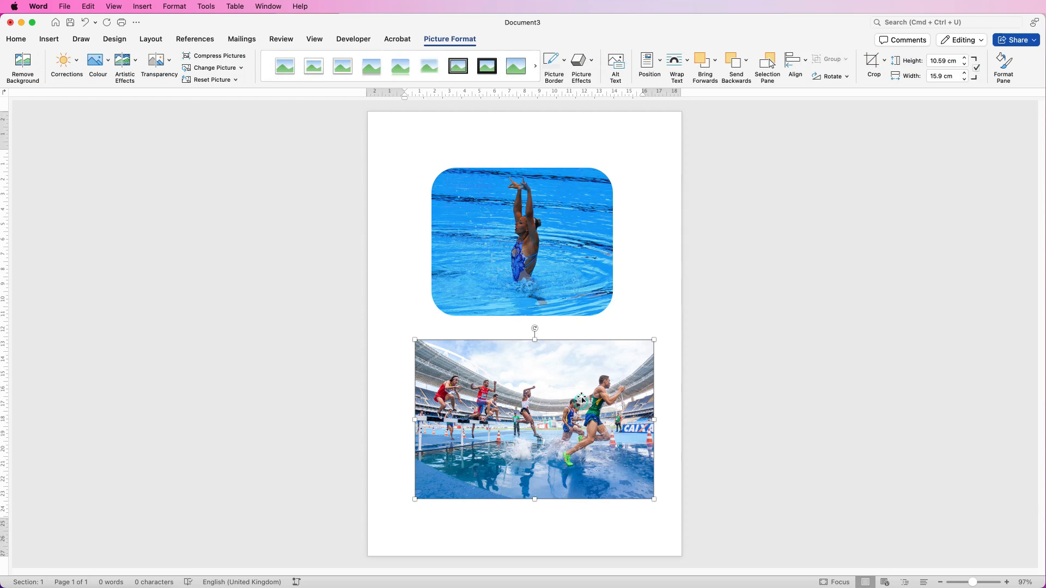
- Trim the stadium photo's left and bottom strips and crop it to a Rounded Rectangle
click(870, 66)
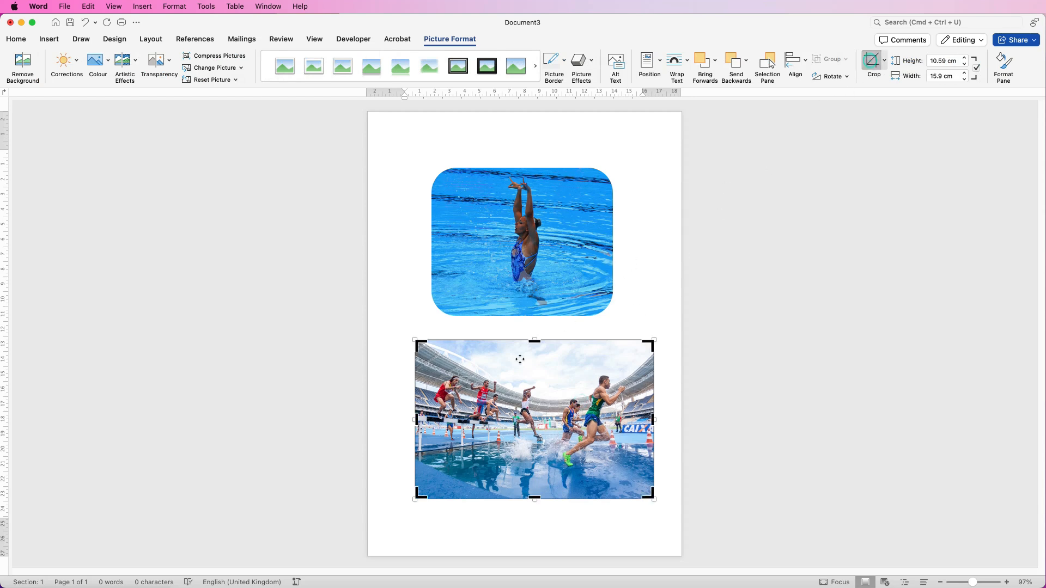
drag(415, 420, 467, 421)
drag(560, 498, 560, 478)
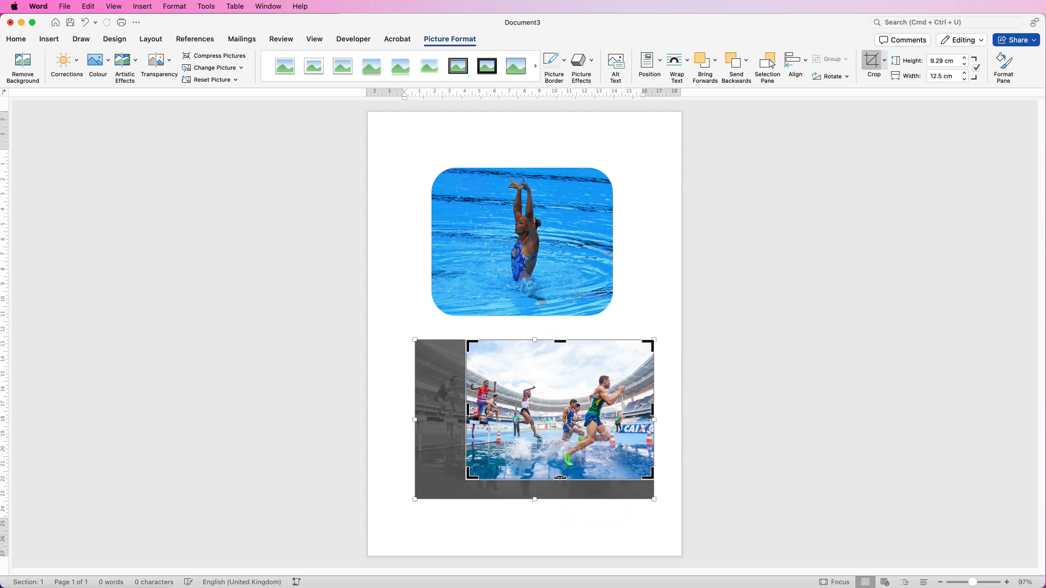
key(Escape)
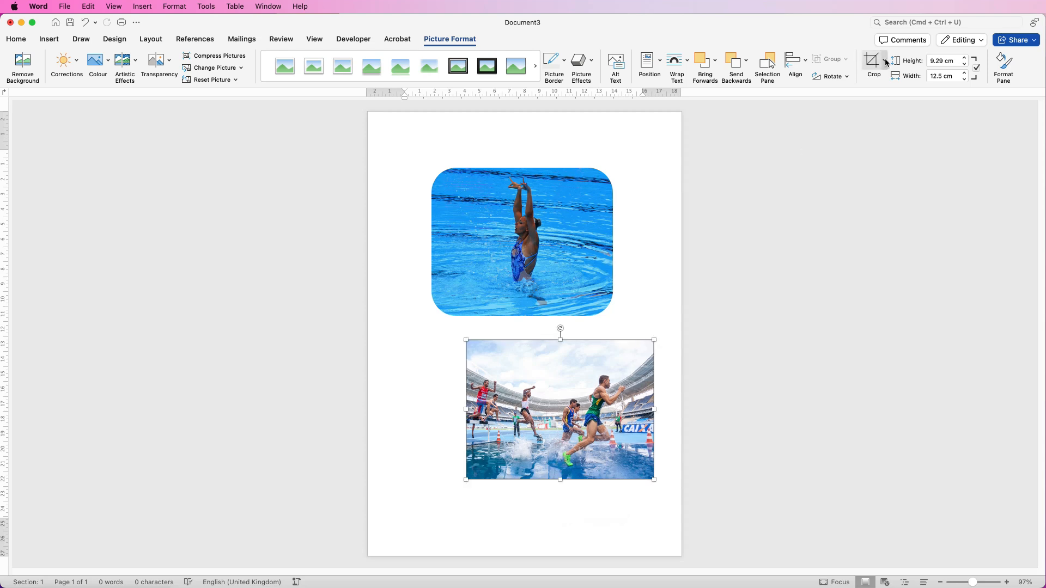
click(884, 62)
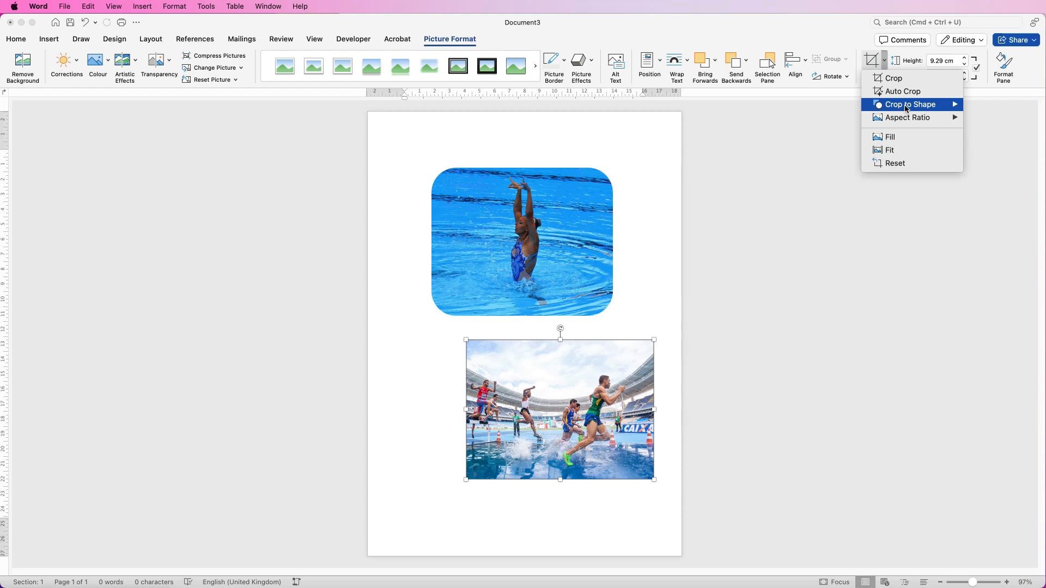
mouse_move(908, 109)
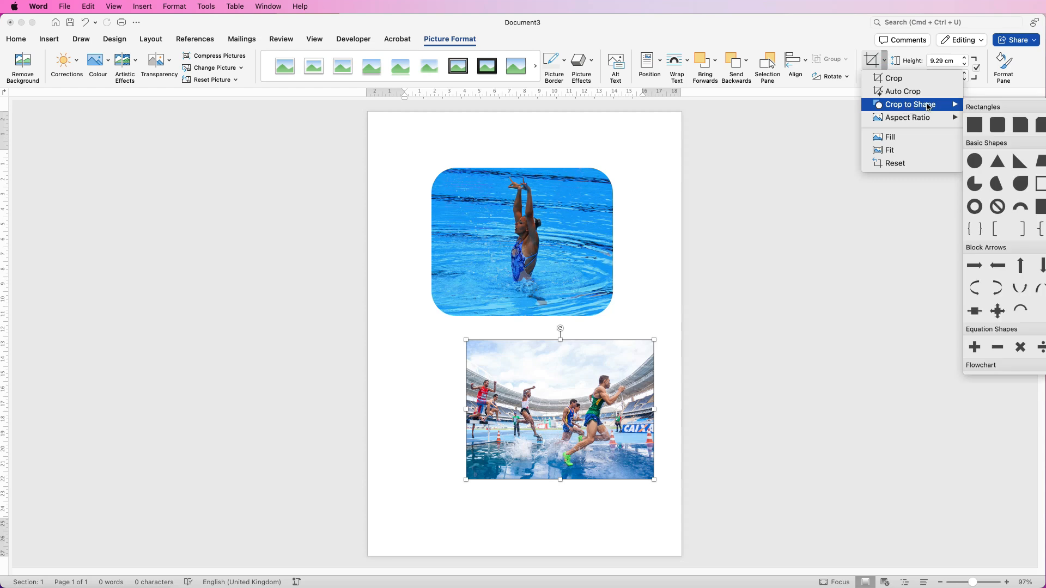
click(999, 126)
- Shrink the stadium photo to upper right and the swimmer photo to 7.95 × 9.74 cm at lower left
drag(636, 477, 633, 443)
drag(602, 411, 642, 366)
drag(514, 225, 478, 449)
drag(578, 392, 542, 421)
drag(487, 481, 488, 466)
drag(590, 350, 577, 341)
click(480, 454)
drag(480, 454, 480, 449)
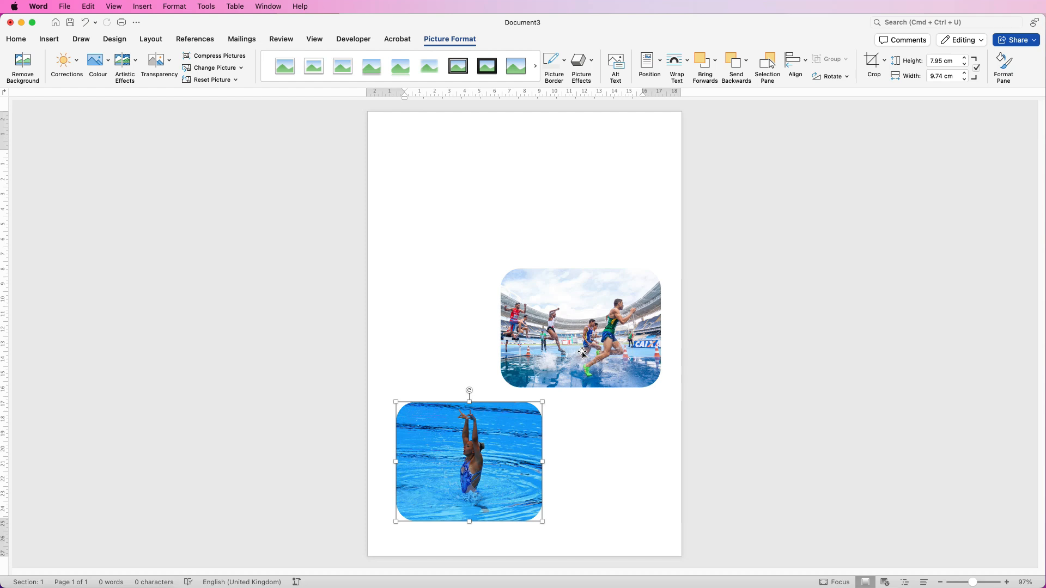
- Draw a 7.93 × 6.33 cm rounded rectangle beside the hurdles photo with more rounded corners
click(53, 42)
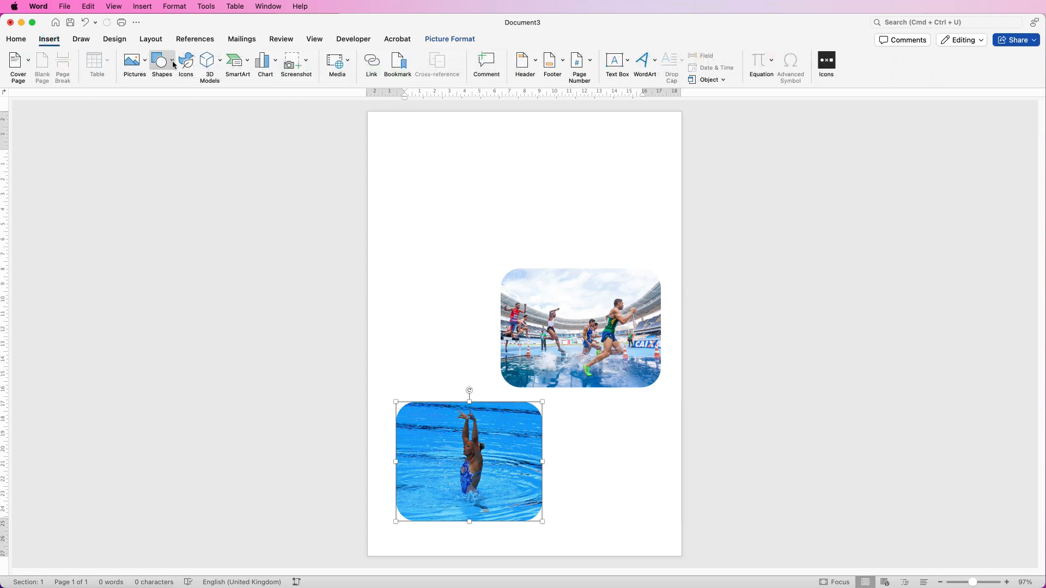
click(172, 64)
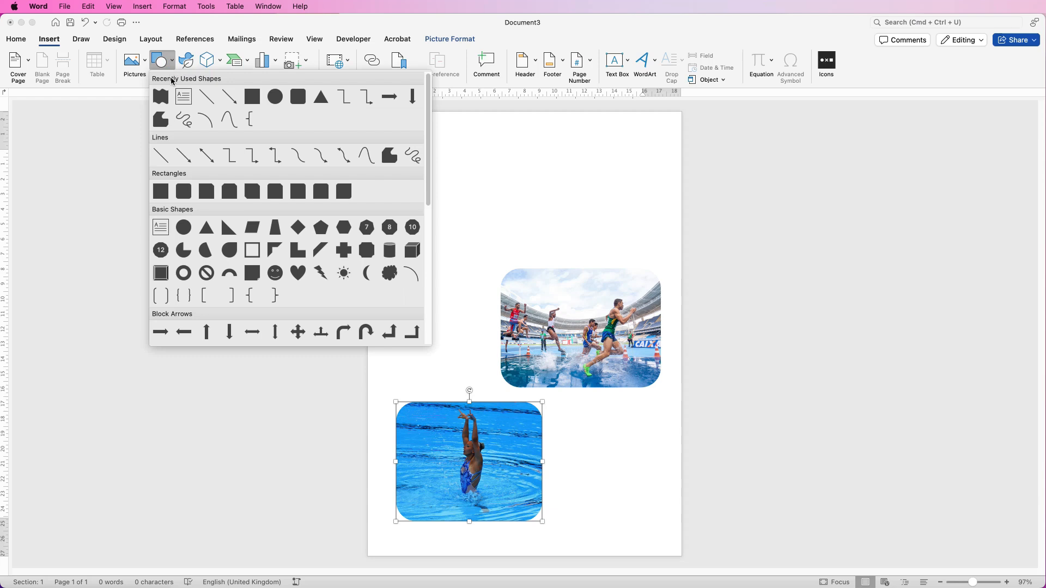
click(184, 194)
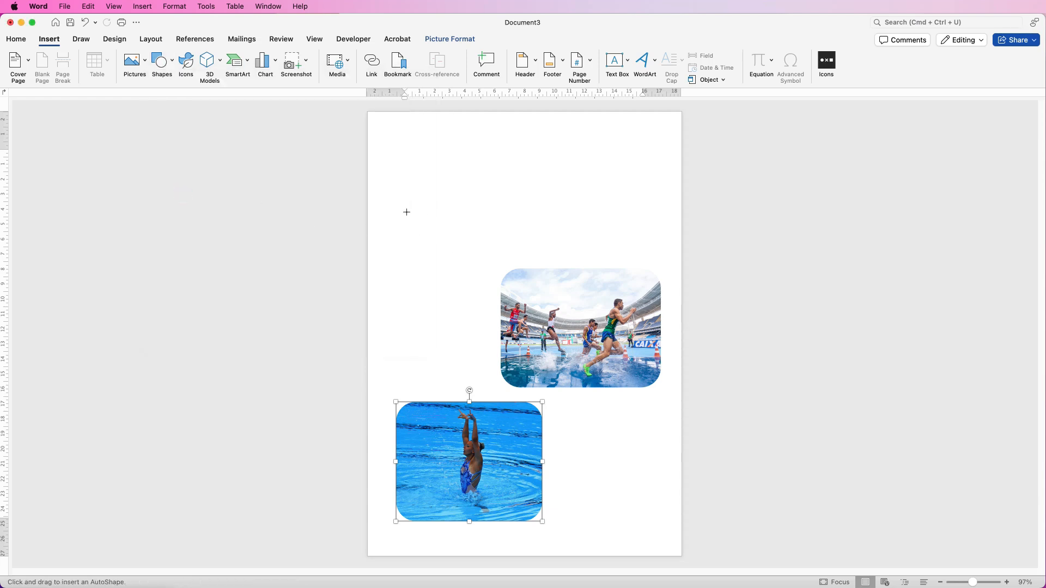
mouse_move(398, 212)
mouse_down()
mouse_move(415, 259)
mouse_move(455, 305)
mouse_move(488, 314)
mouse_move(457, 343)
mouse_move(456, 329)
mouse_up()
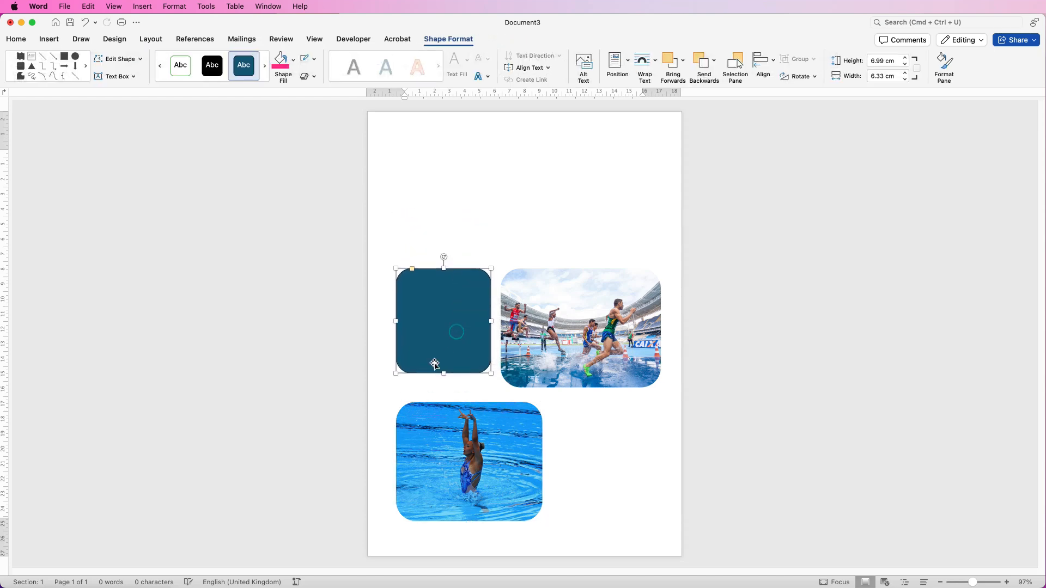
drag(443, 381, 444, 395)
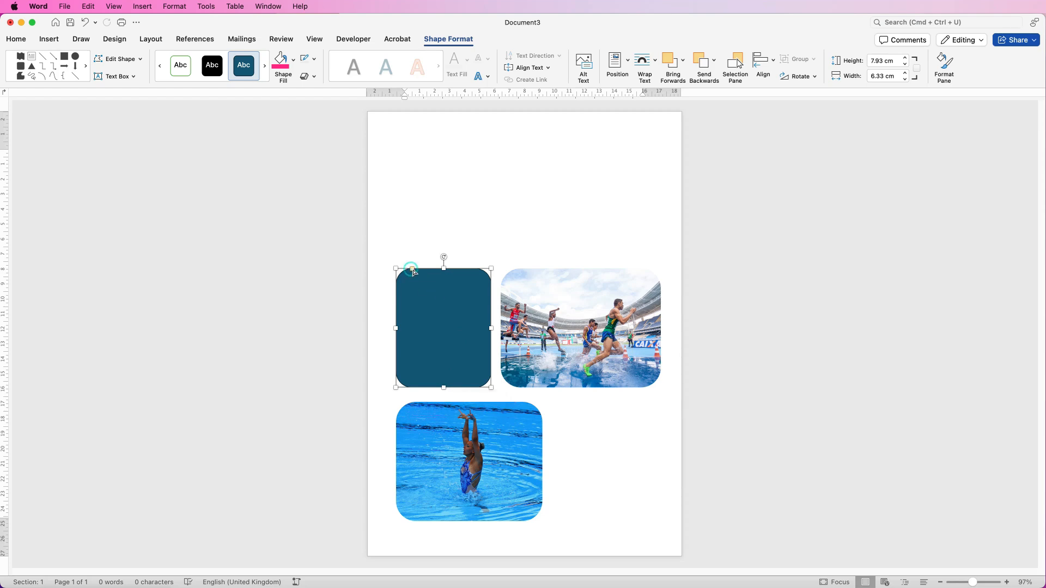
mouse_move(412, 272)
mouse_down()
mouse_move(436, 273)
mouse_move(416, 272)
mouse_up()
- Fill the rounded rectangle with bright blue sampled by eyedropper from the swimming photo's water
click(294, 64)
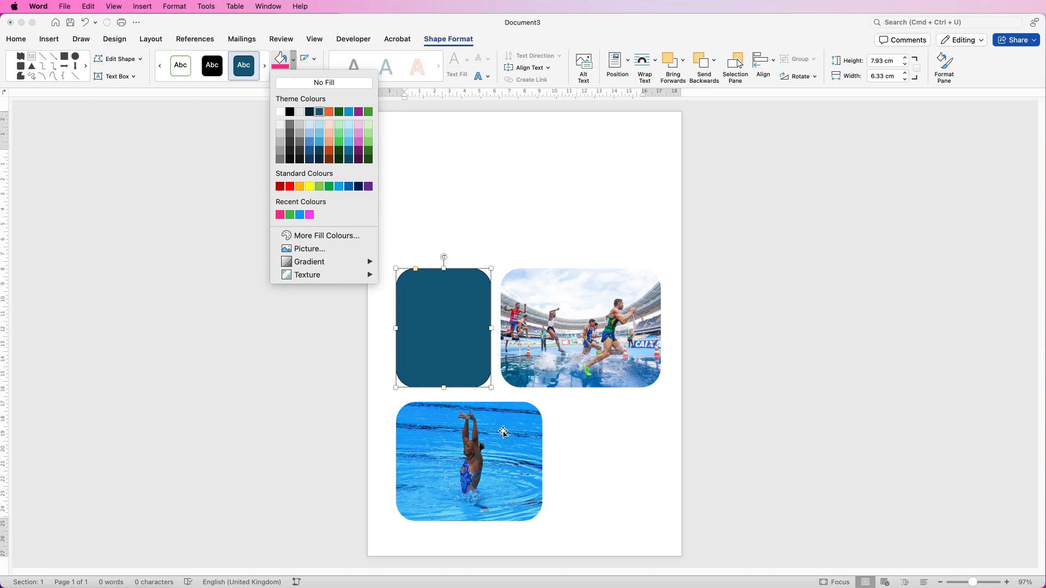
click(327, 235)
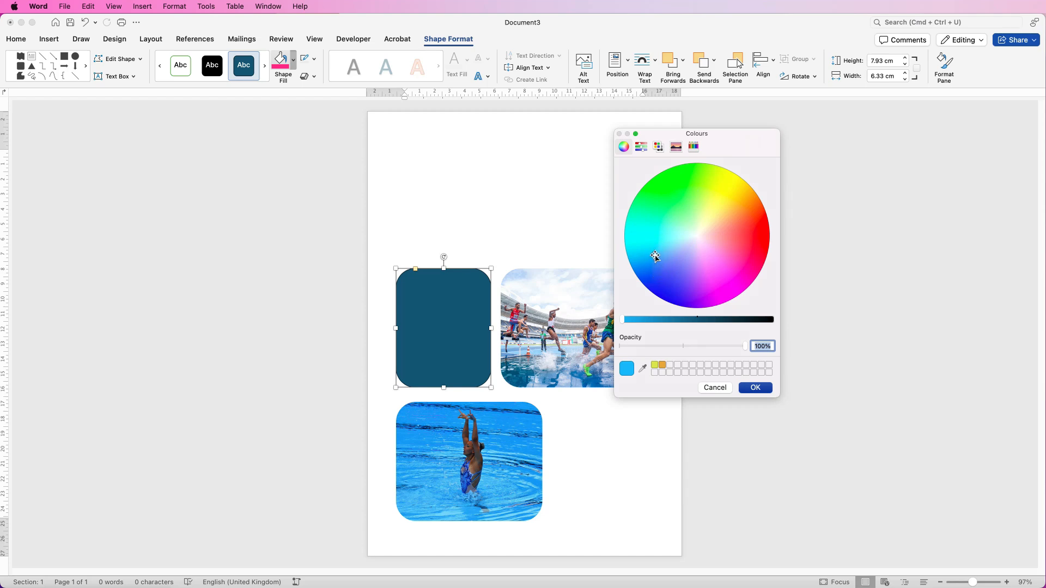
drag(655, 255, 658, 206)
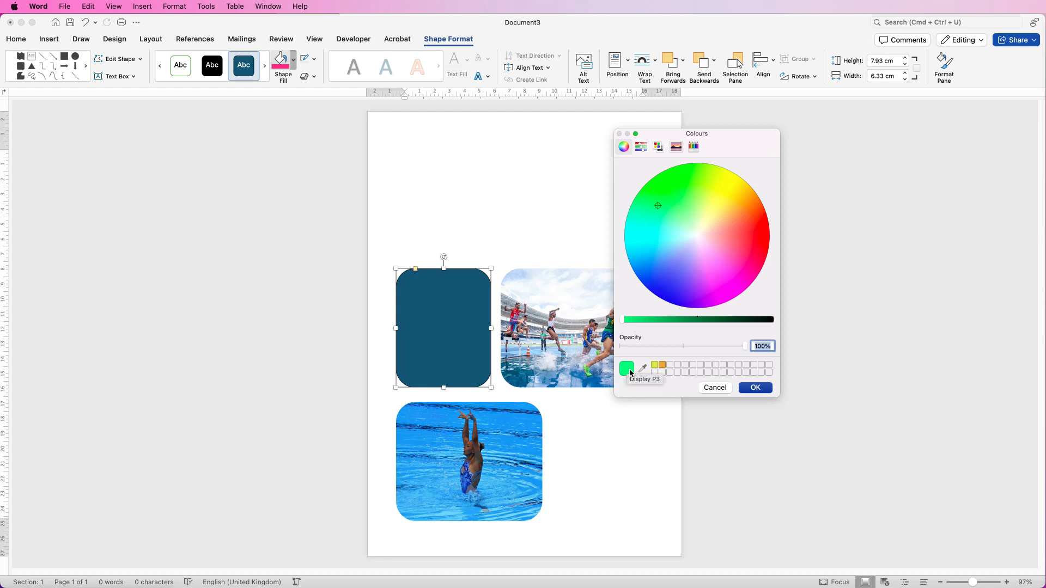
drag(668, 207, 695, 205)
mouse_move(622, 319)
mouse_down()
mouse_move(669, 318)
mouse_move(625, 321)
mouse_up()
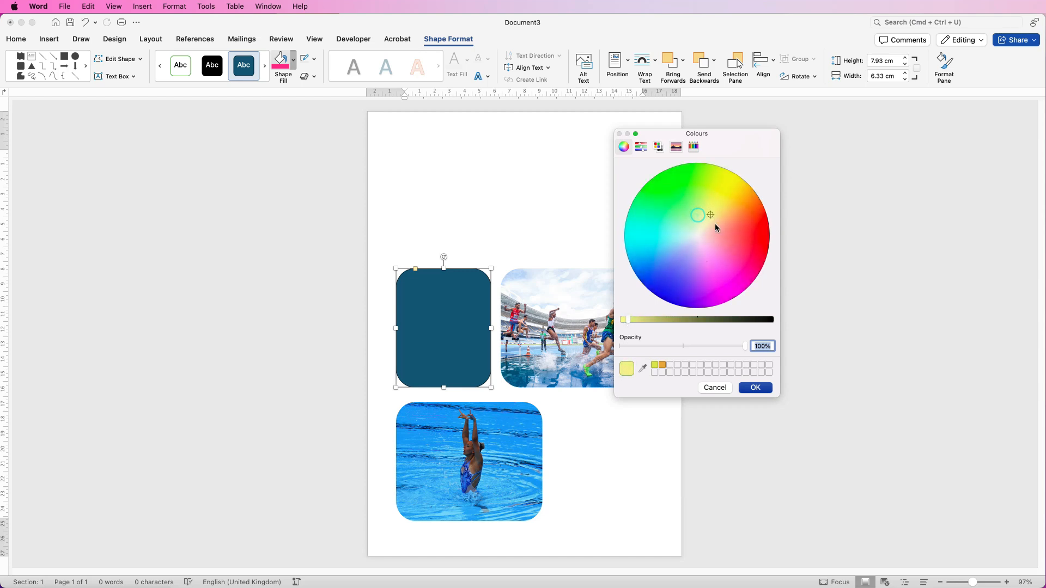
click(643, 368)
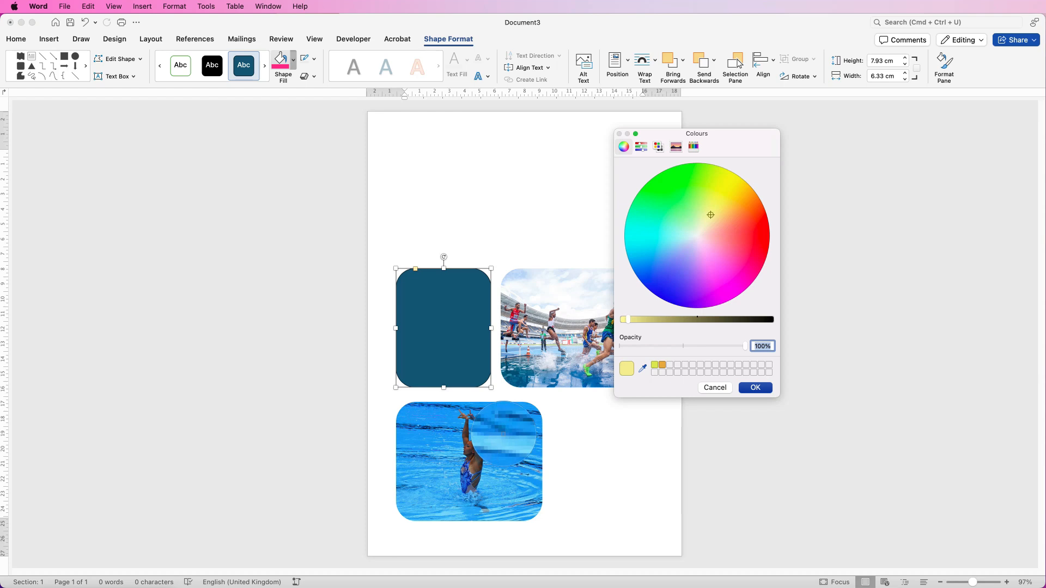
click(507, 429)
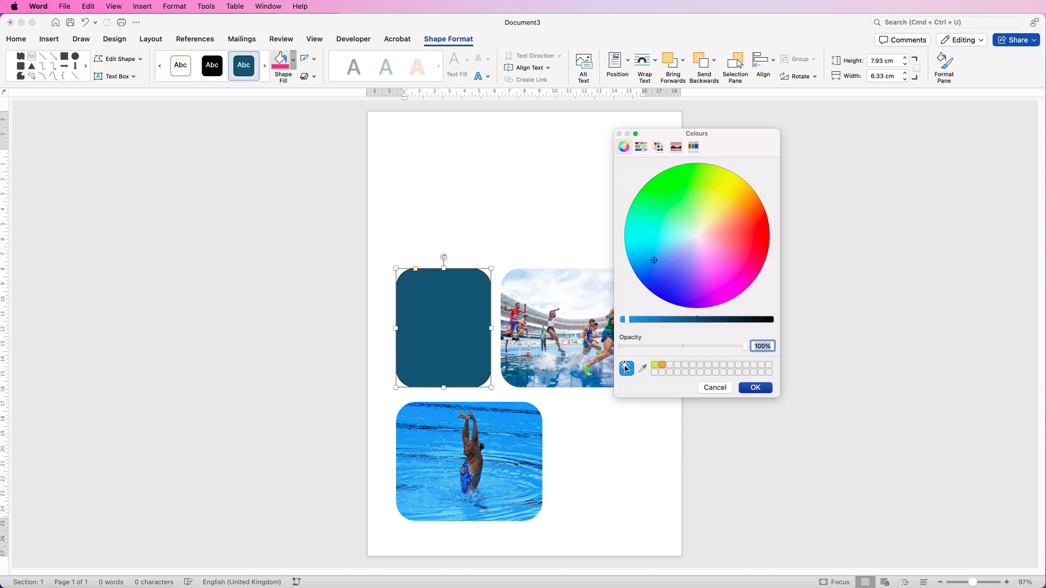
click(754, 388)
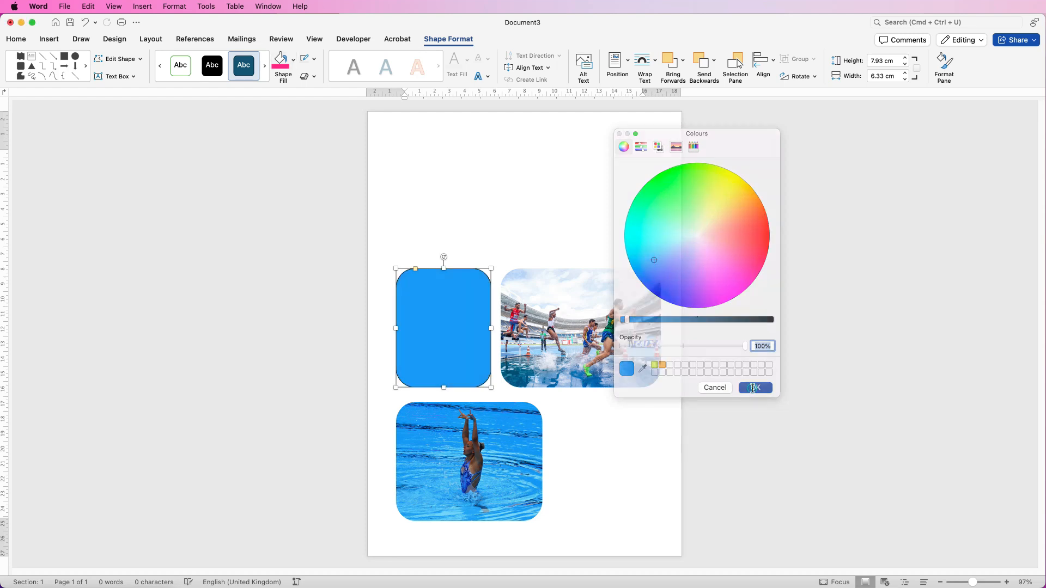
- Remove the outline from the blue rounded rectangle
click(294, 60)
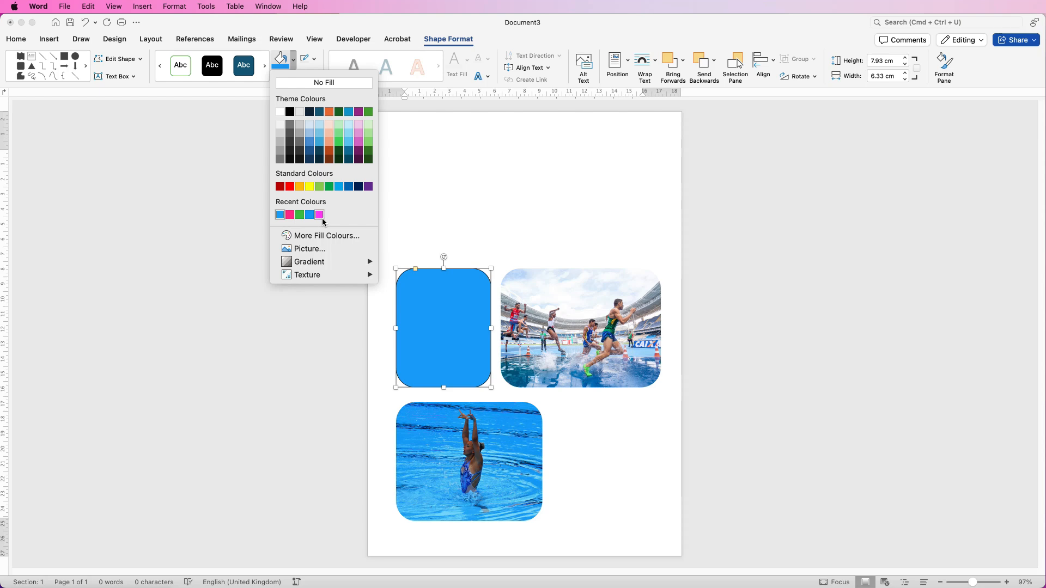
click(478, 213)
click(478, 235)
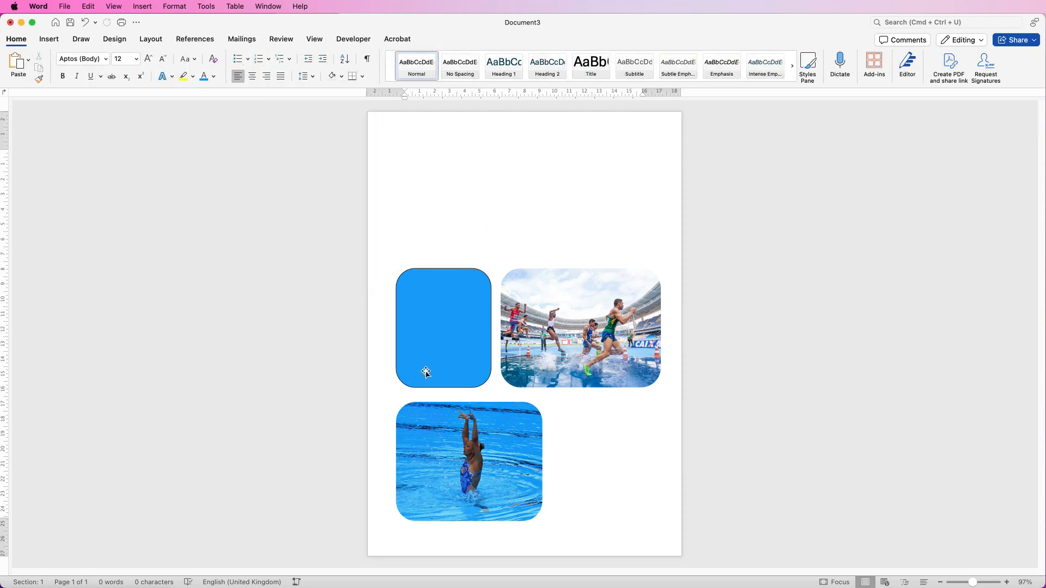
click(445, 317)
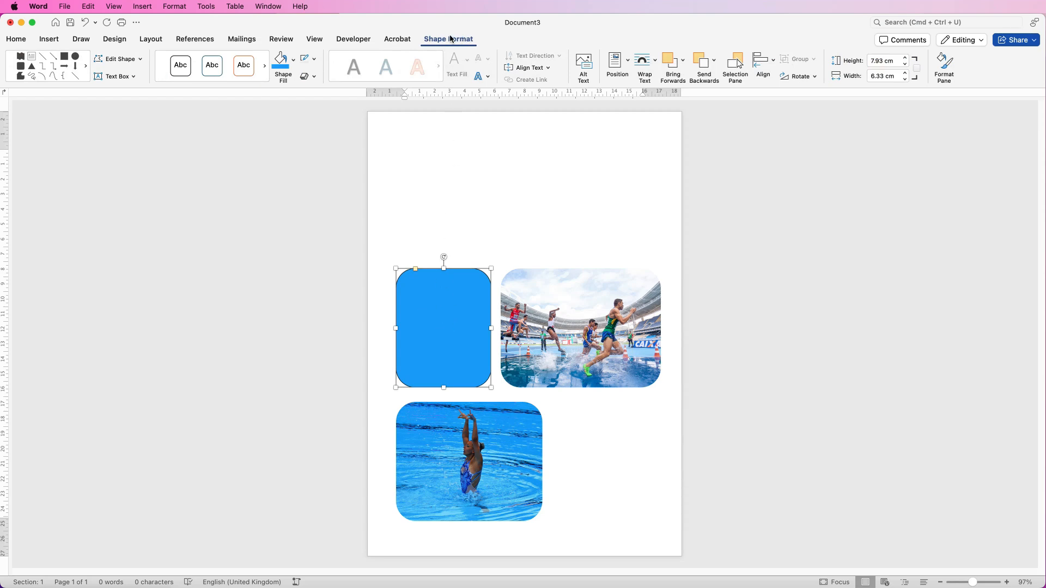
click(314, 59)
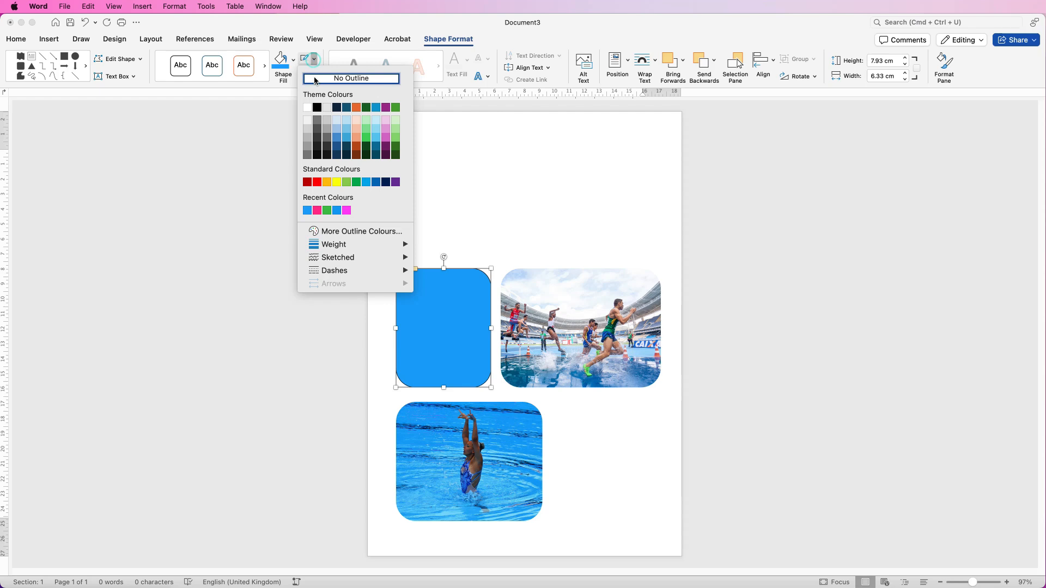
click(315, 80)
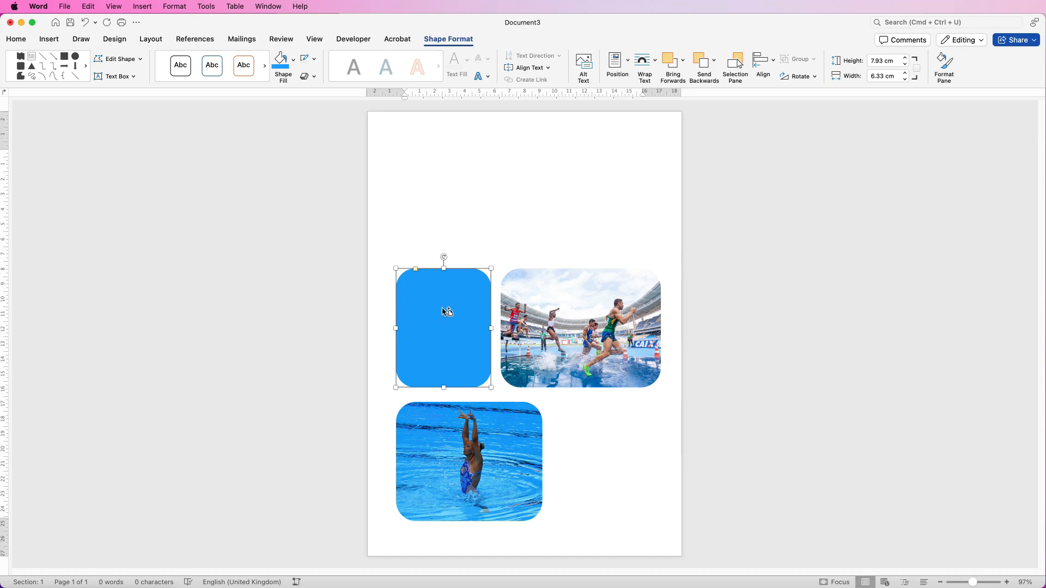
- Duplicate the blue shape beside the swimming photo and copy the top-left shape
drag(446, 310, 601, 434)
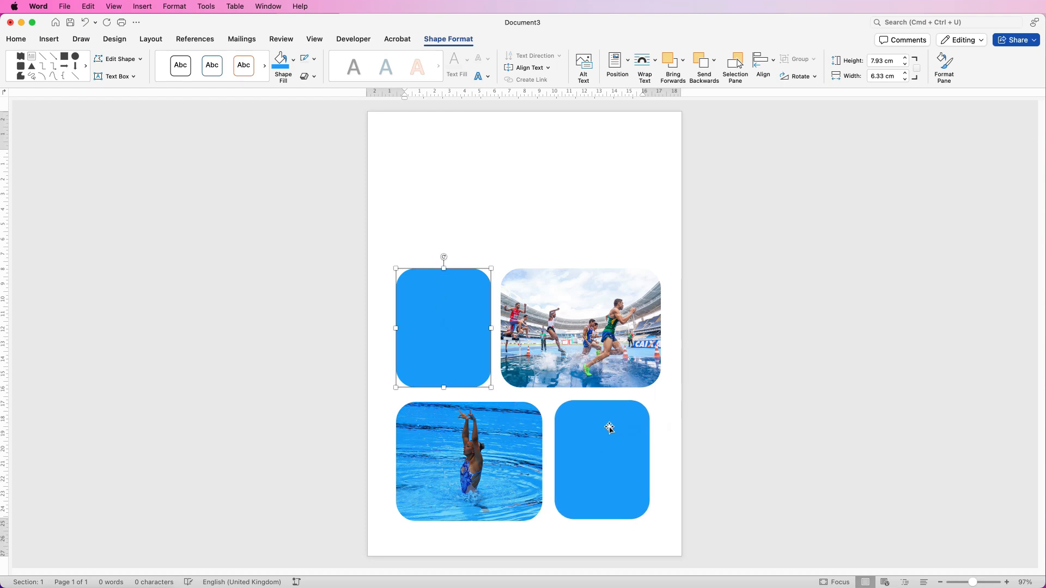
click(519, 242)
click(446, 305)
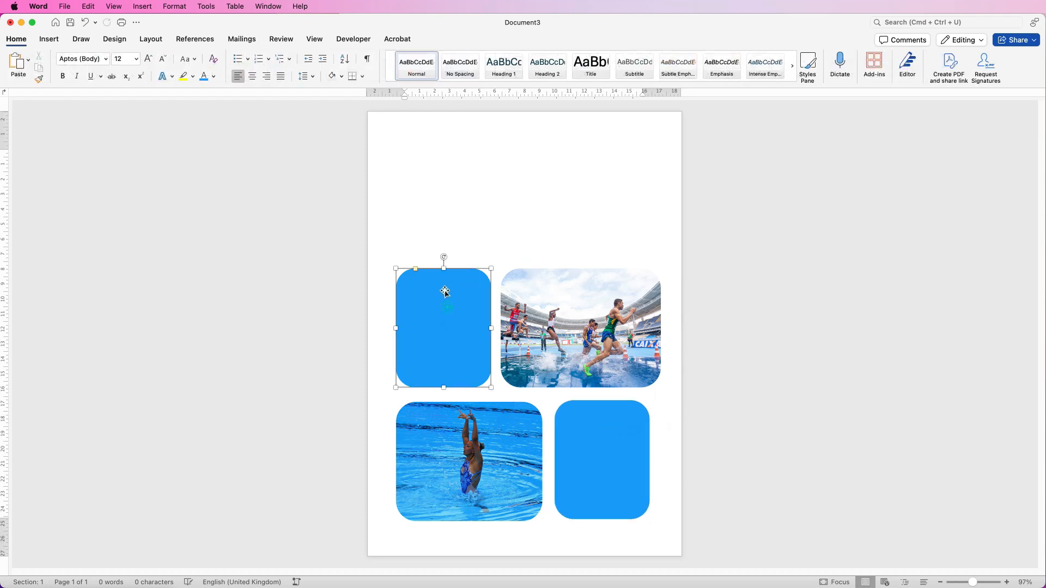
click(15, 42)
click(38, 68)
click(428, 196)
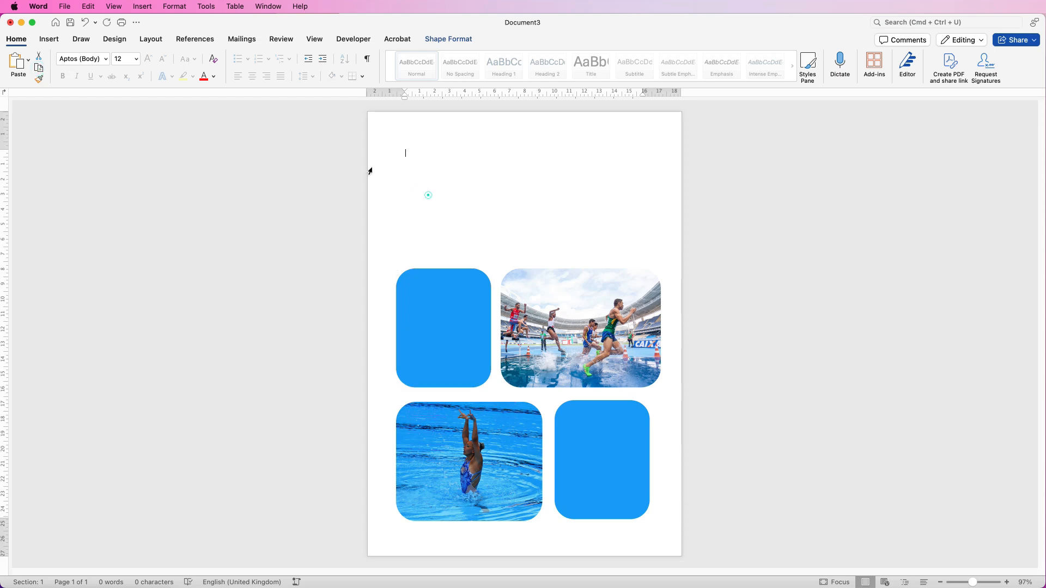
- Paste the blue shape near the page top and flatten both blue shapes into 1.37 cm bars
click(12, 62)
drag(456, 197, 512, 196)
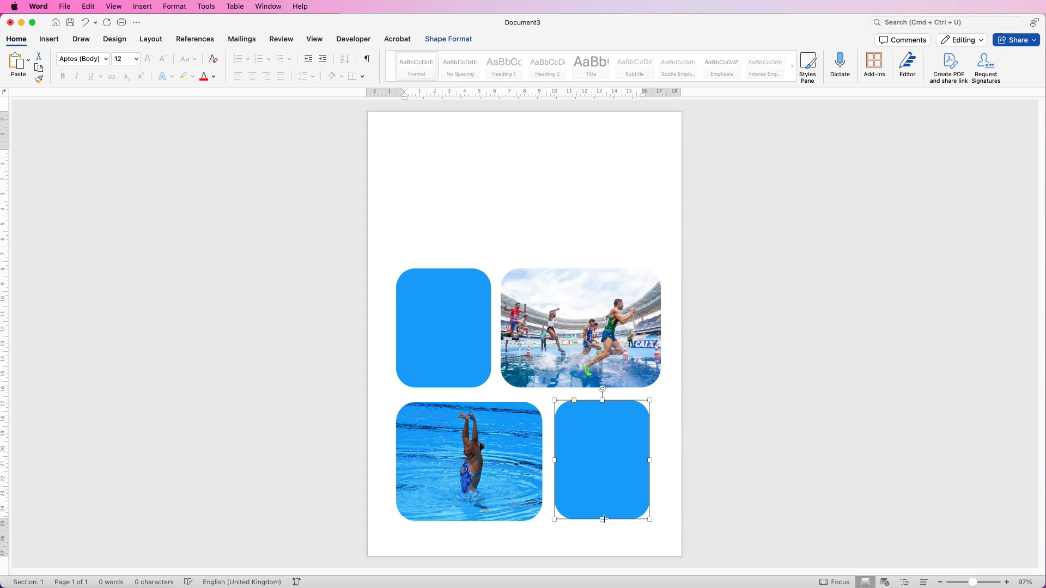
drag(604, 520, 481, 206)
click(482, 226)
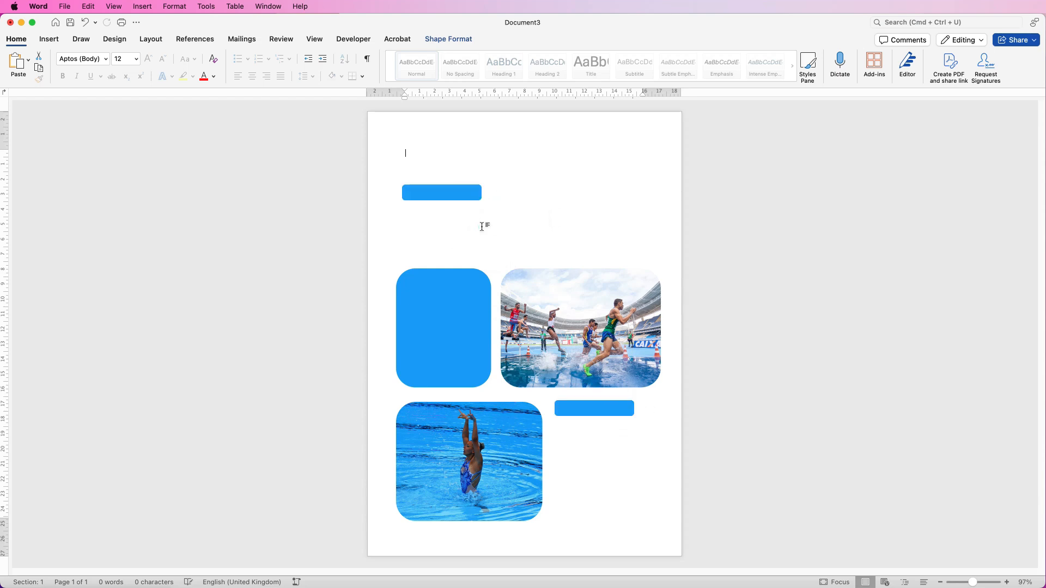
- Round the ends of both blue bars into matching pills
click(408, 191)
drag(406, 186, 445, 211)
click(586, 412)
drag(558, 403, 614, 425)
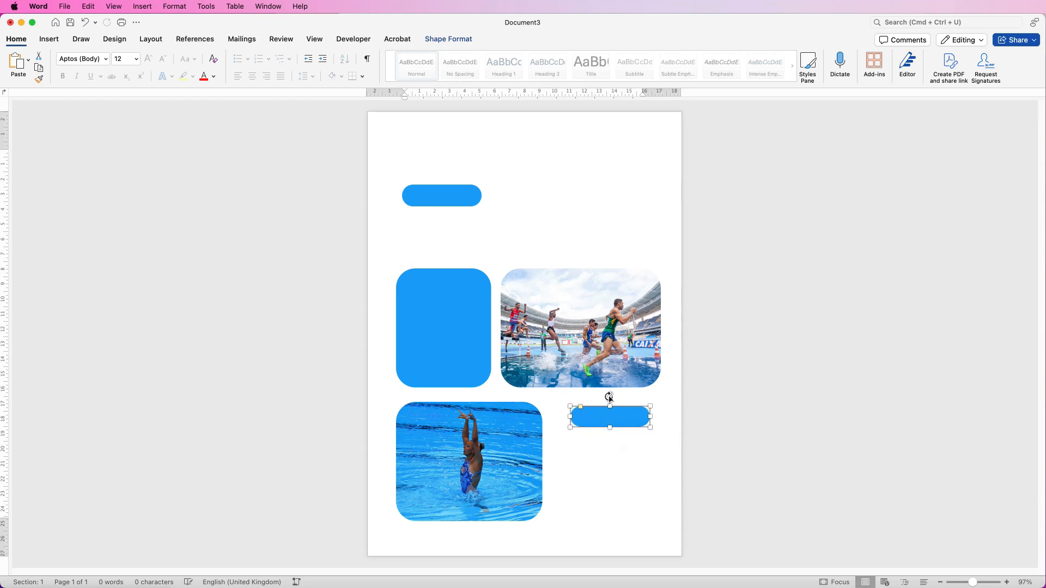
click(456, 195)
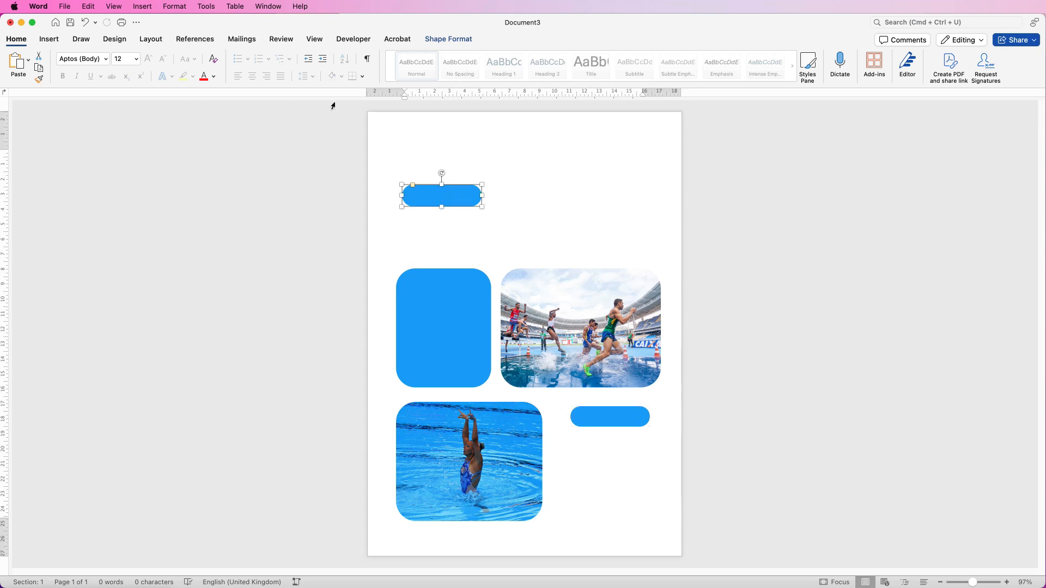
click(49, 39)
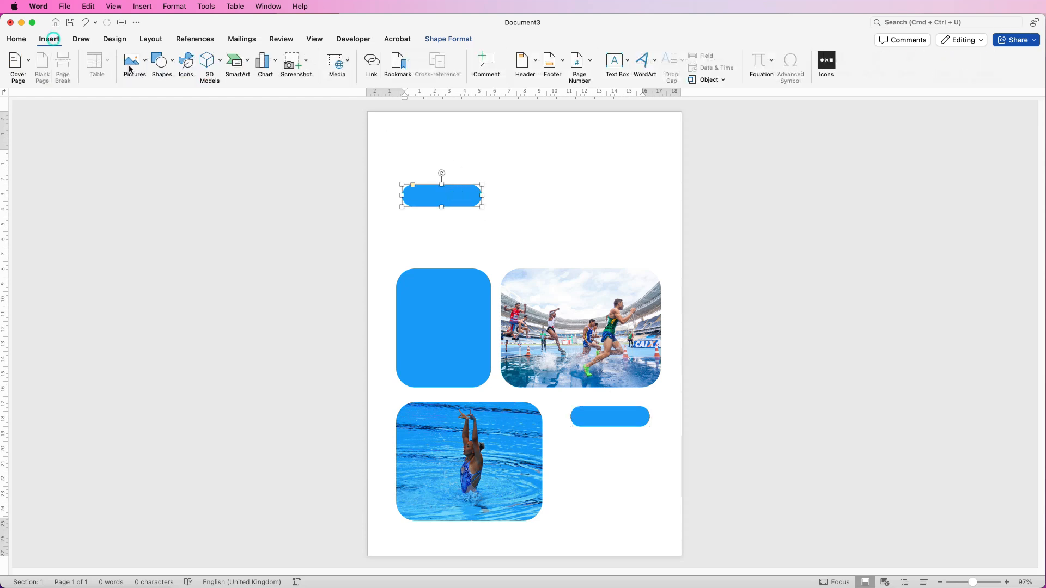
- Draw a small circle above the top pill, filled with green sampled from the track photo
click(170, 61)
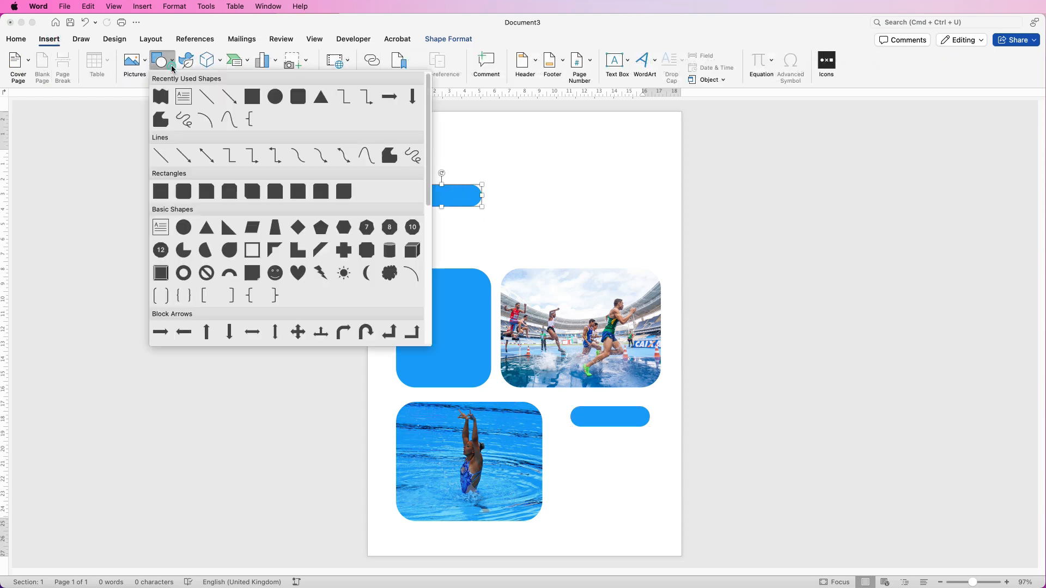
click(183, 230)
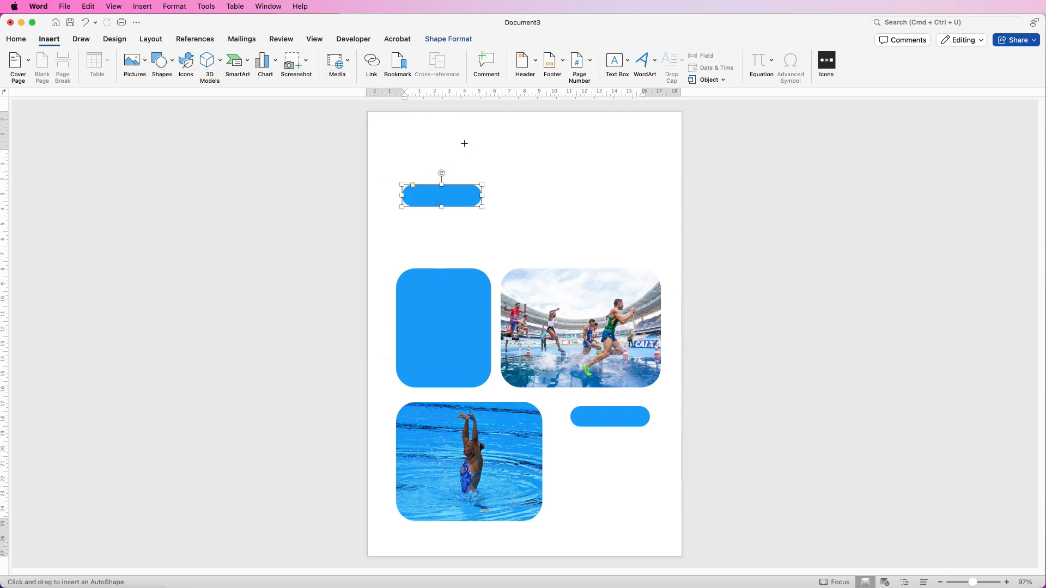
drag(466, 145, 485, 186)
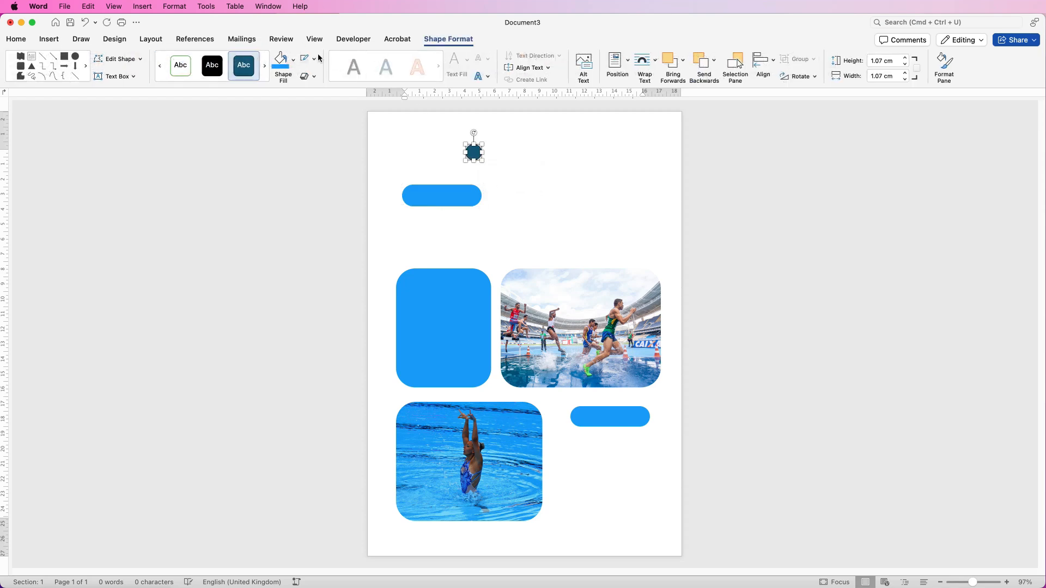
click(294, 61)
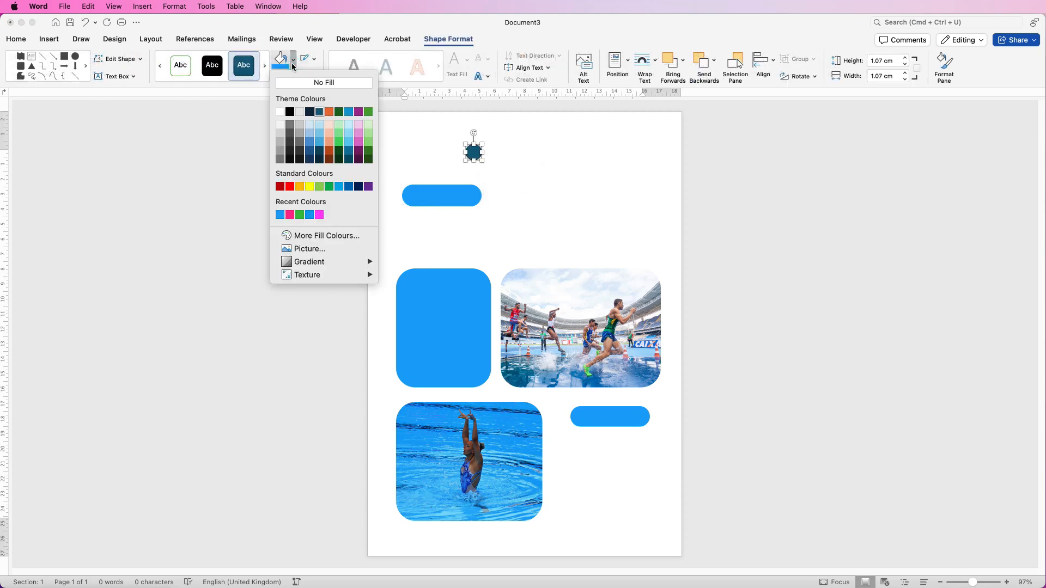
click(353, 238)
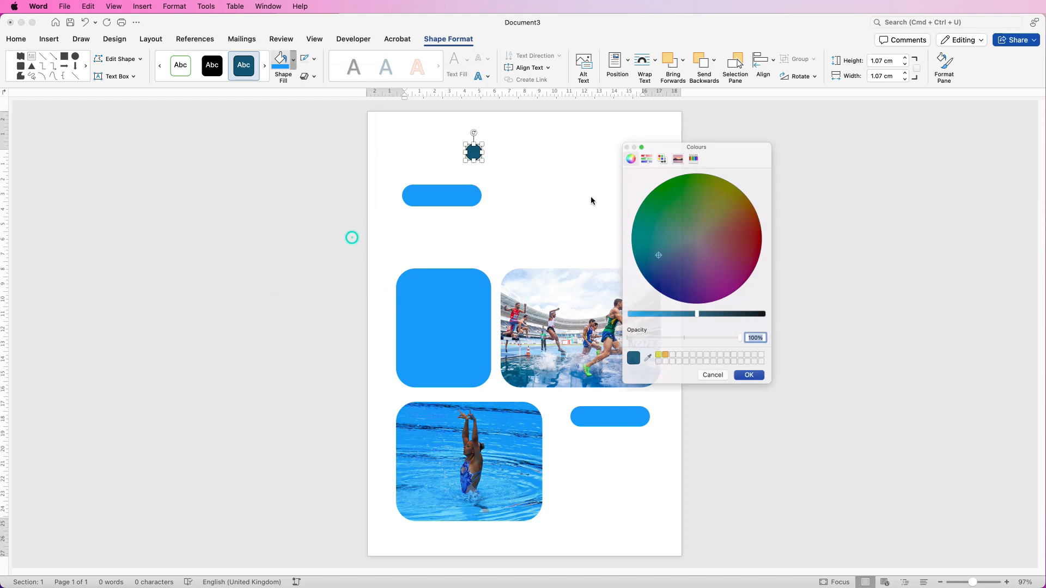
click(642, 368)
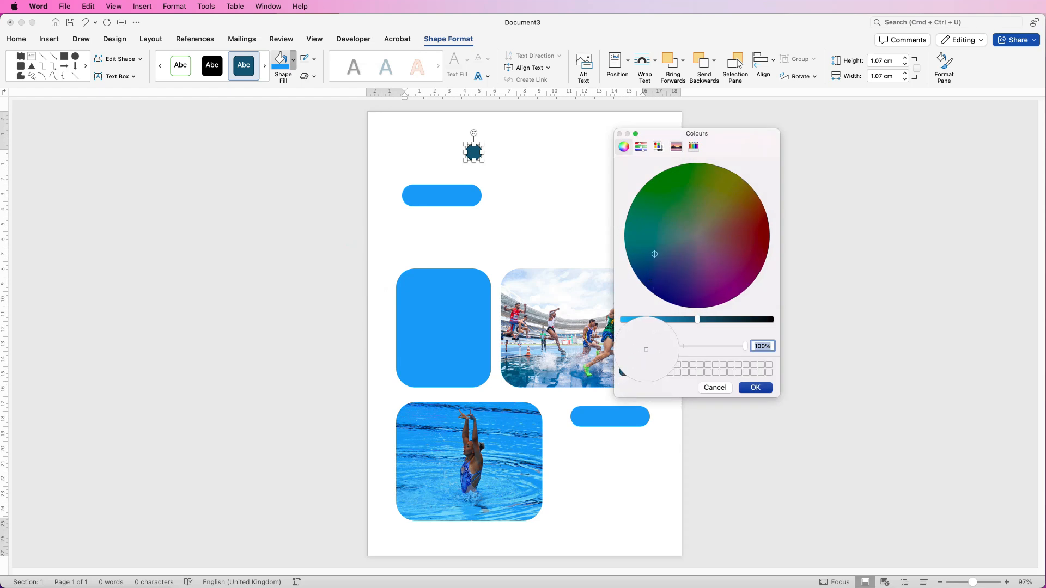
click(587, 369)
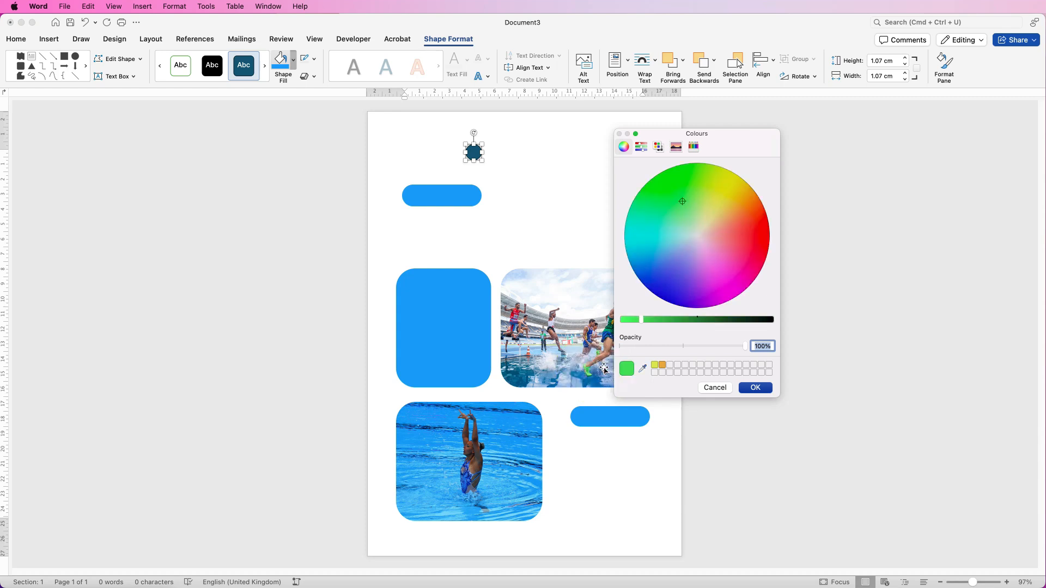
click(755, 390)
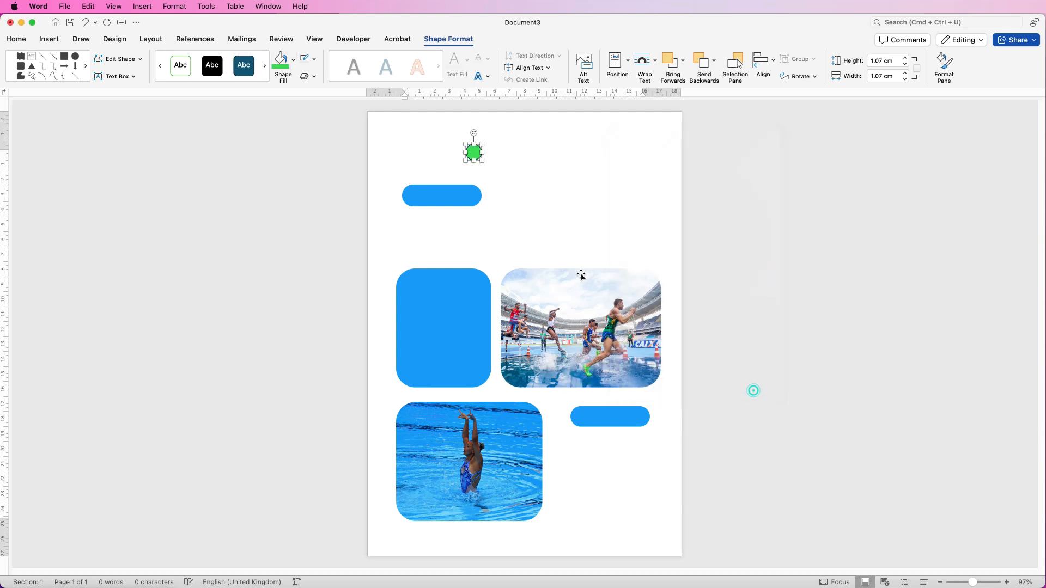
- Remove the circle's outline and enlarge it to about 1.6 cm
click(314, 58)
click(334, 78)
drag(483, 162, 514, 152)
- Fill the right-hand circle pink, overlap it onto the green circle, and open Format Pane
click(541, 157)
click(514, 154)
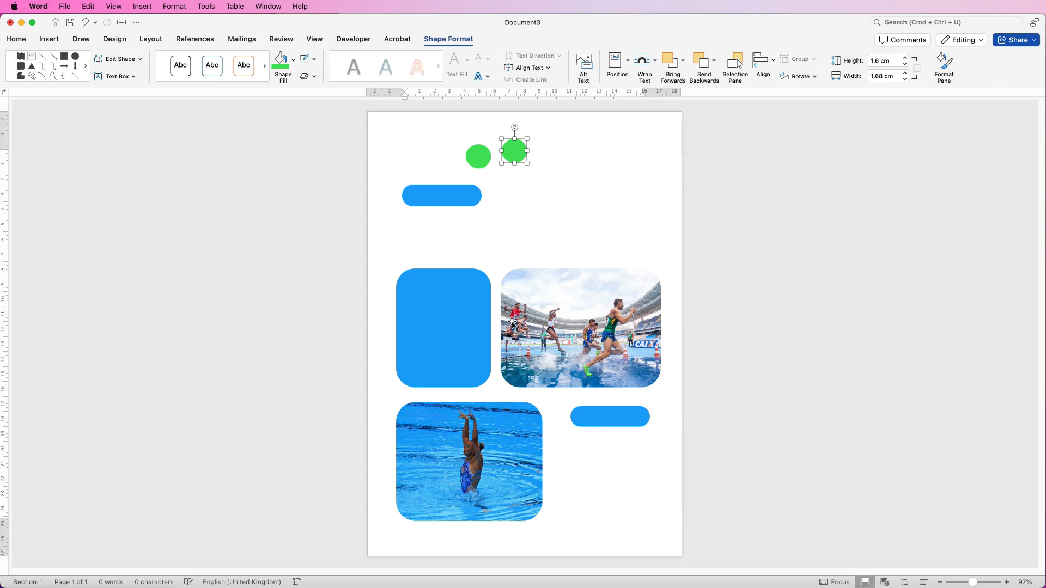
click(293, 60)
click(299, 215)
drag(521, 155, 469, 164)
click(945, 66)
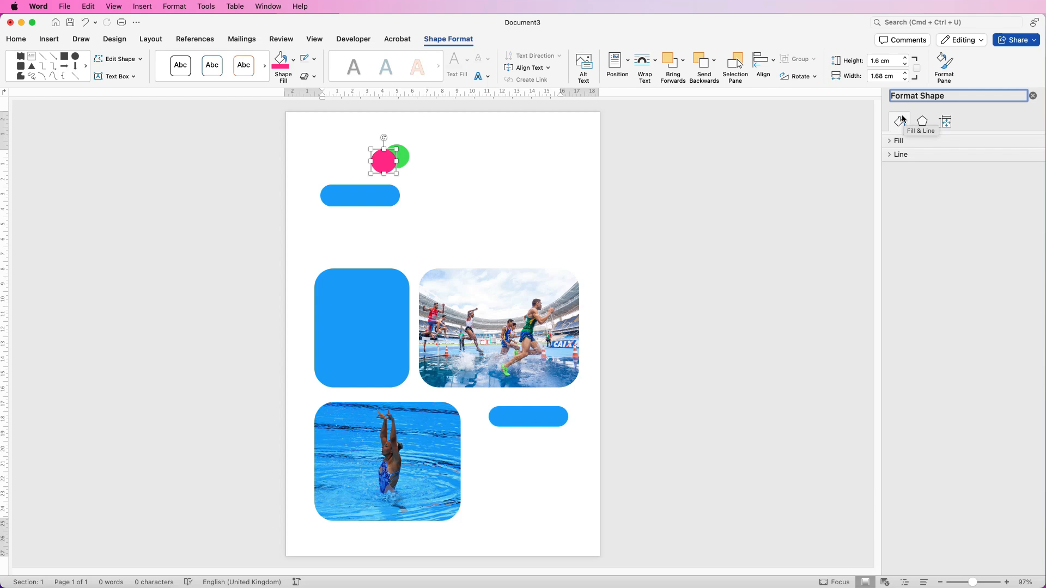
- Make the pink circle 45% transparent and group it with the green circle
click(891, 141)
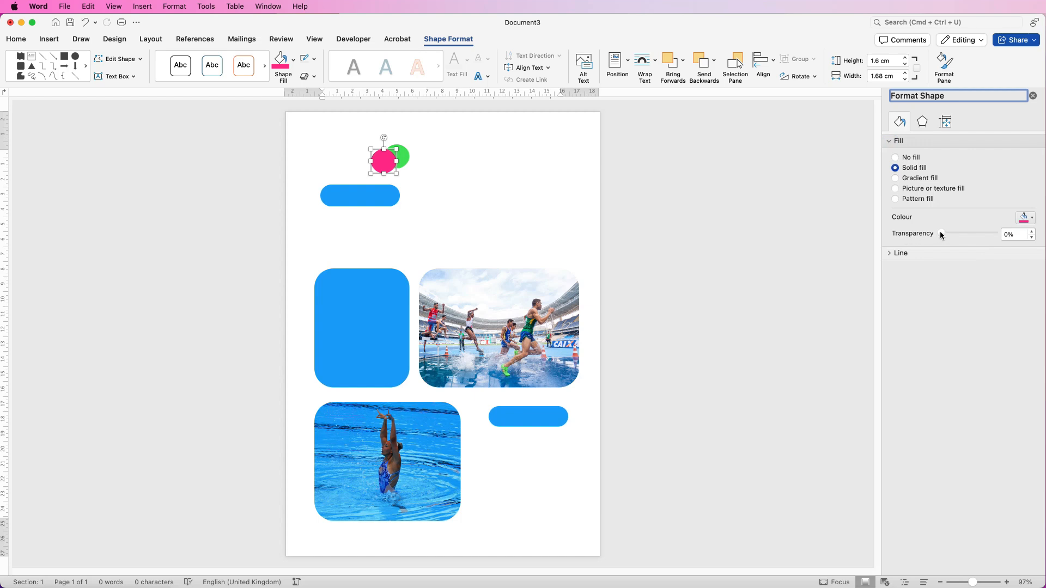
drag(941, 234, 964, 234)
shift+click(405, 156)
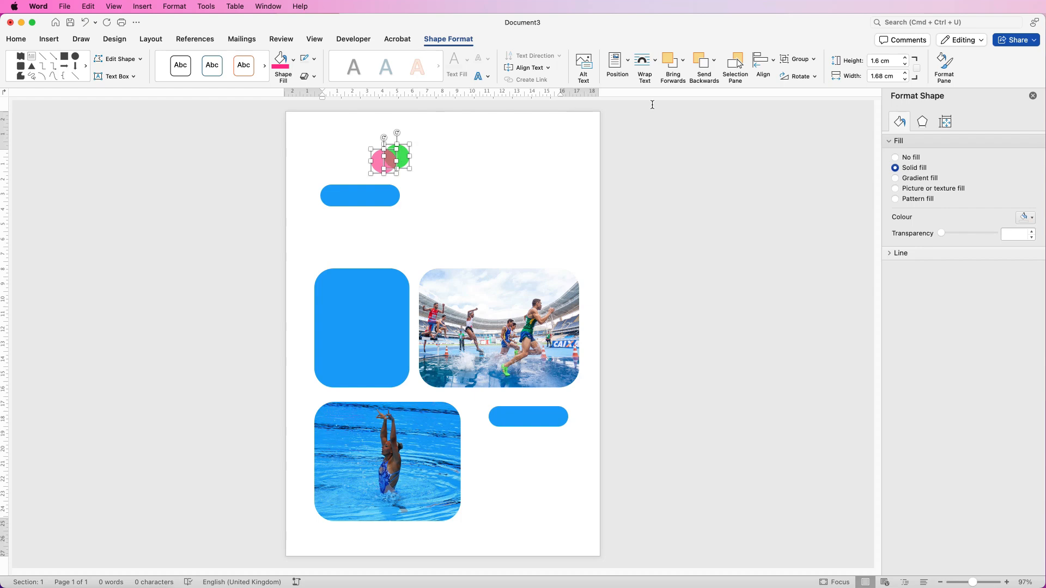
click(815, 61)
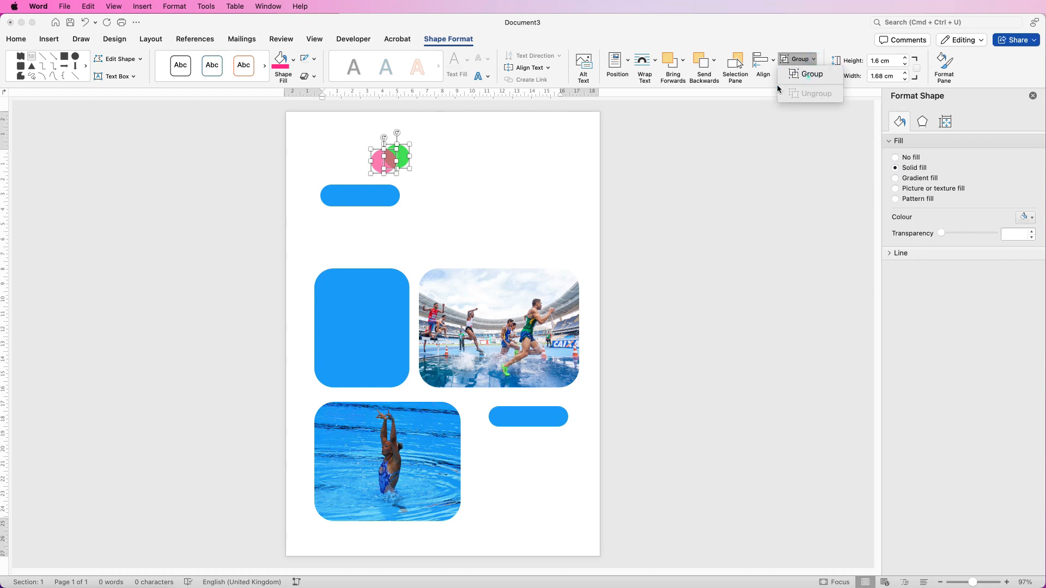
click(800, 73)
- Shift the grouped circles slightly to the left
mouse_move(388, 161)
mouse_down()
mouse_move(417, 177)
mouse_move(403, 157)
mouse_move(371, 165)
mouse_up()
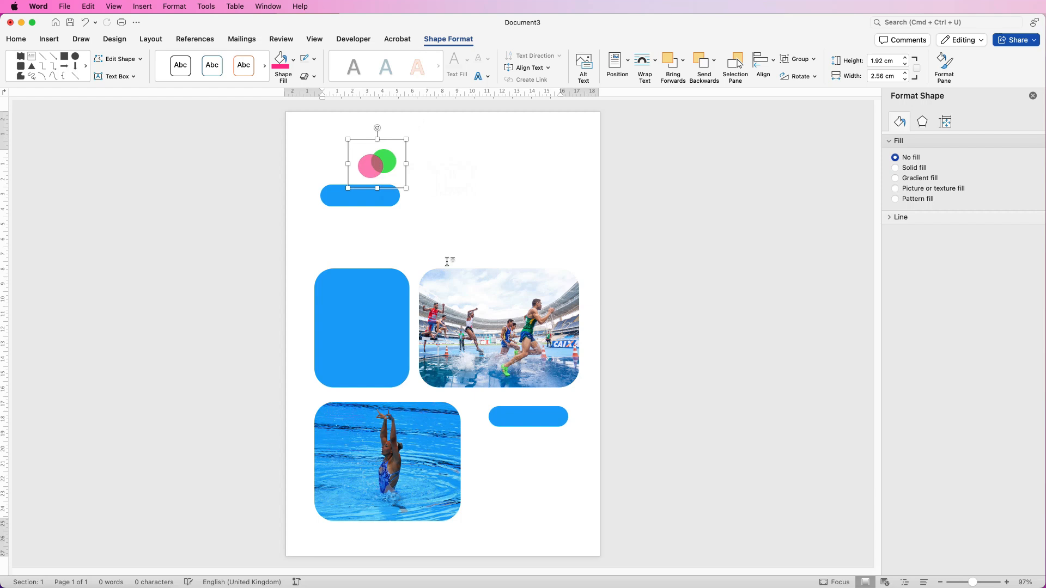
click(453, 235)
click(50, 40)
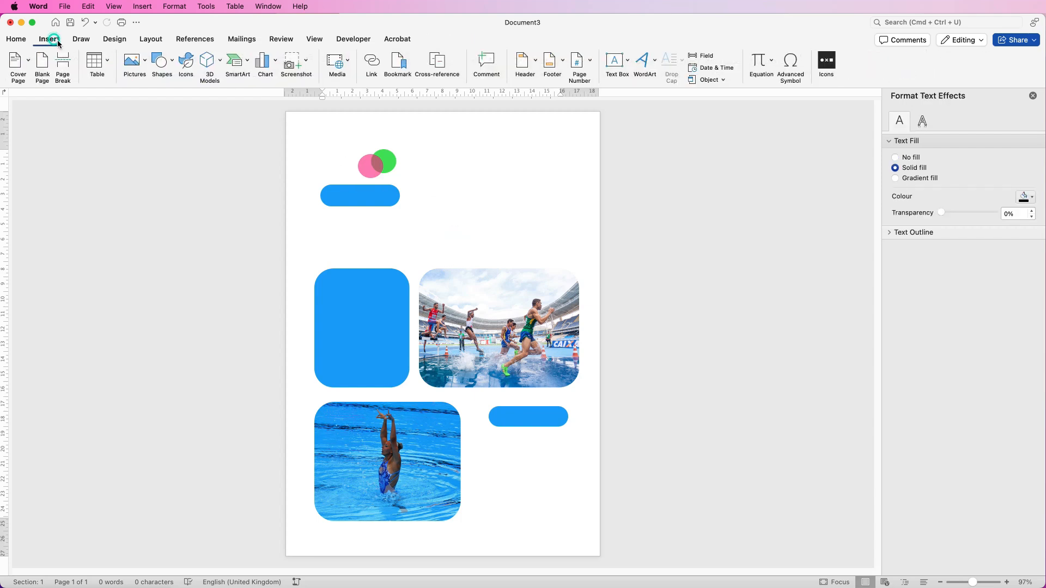
- Draw a Double Wave shape to the right of the circles
click(173, 65)
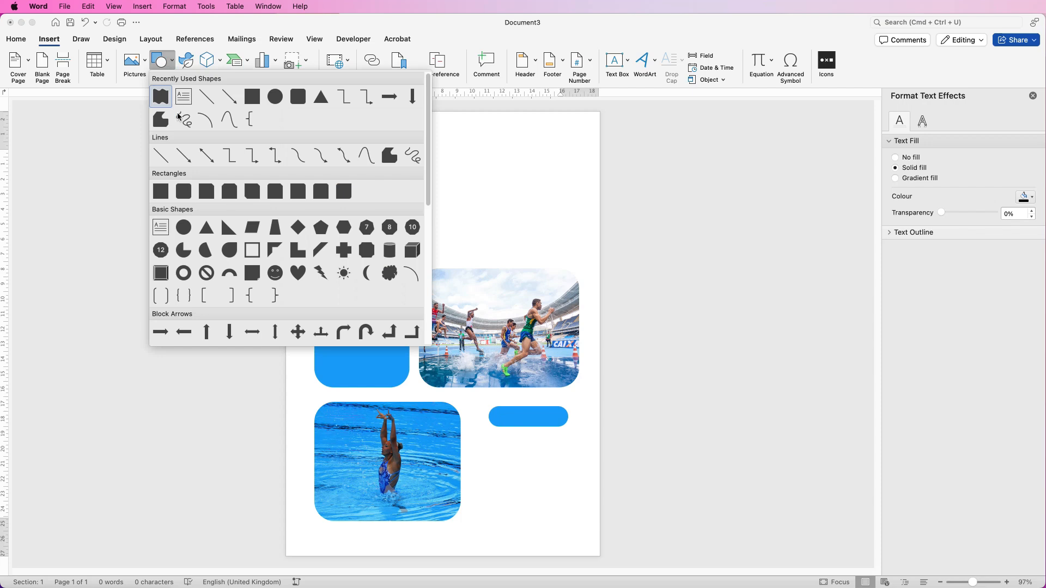
scroll(430, 234, down, 2)
scroll(431, 234, down, 5)
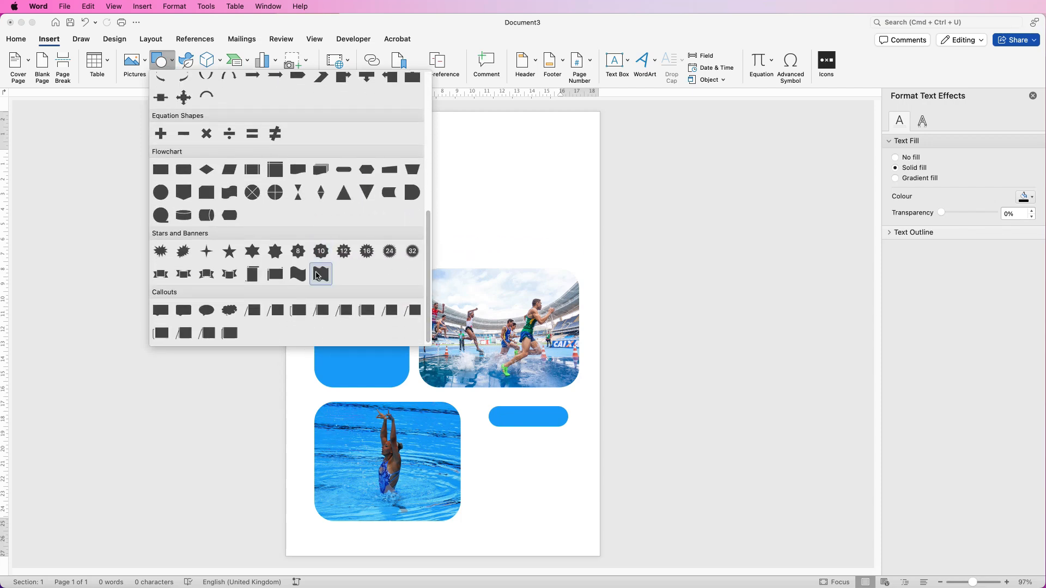
click(322, 275)
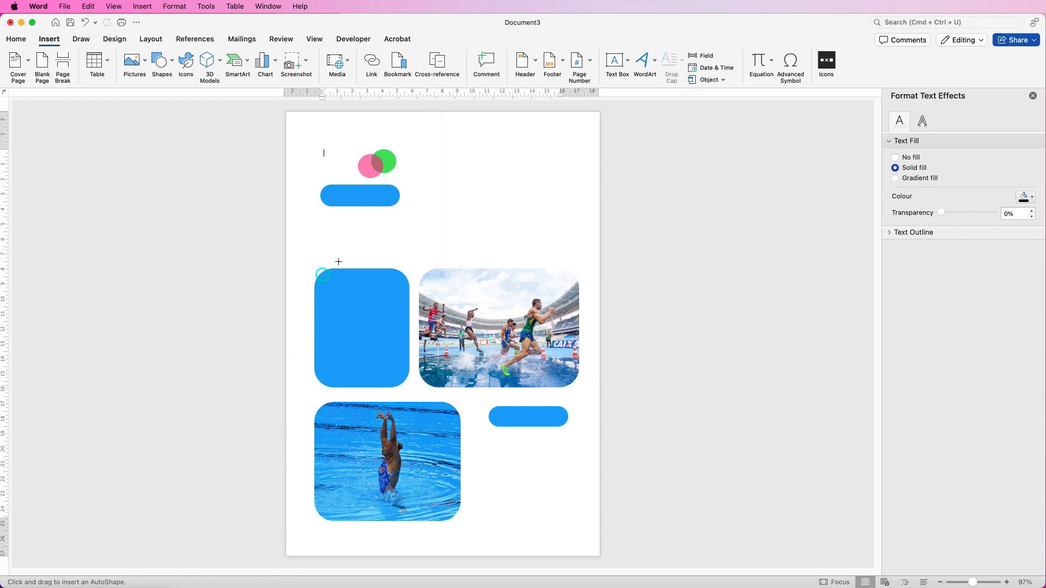
drag(466, 178, 492, 220)
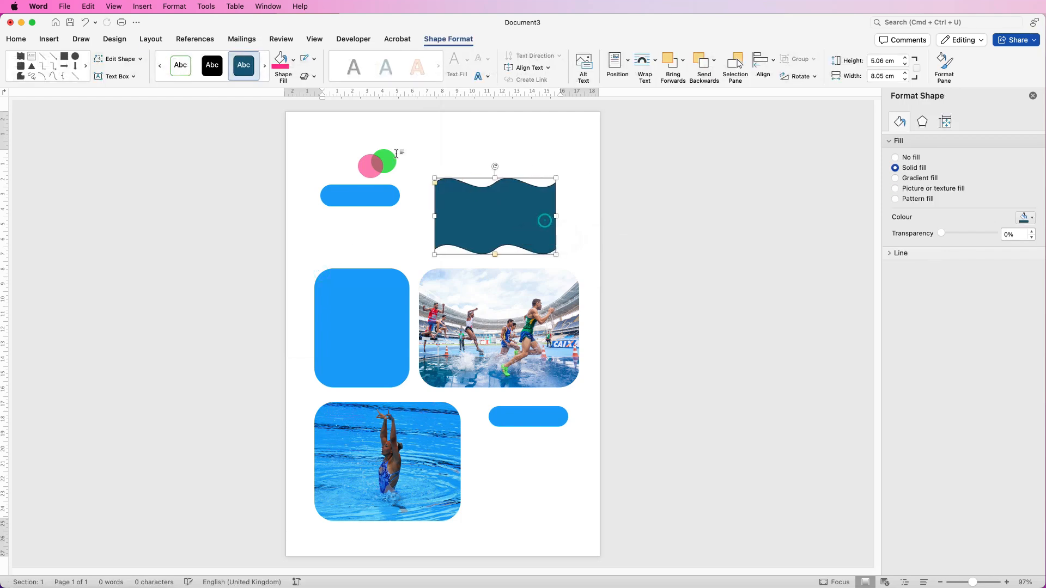
- Fill the wave pink, remove its outline, and move it toward the bottom right
click(282, 61)
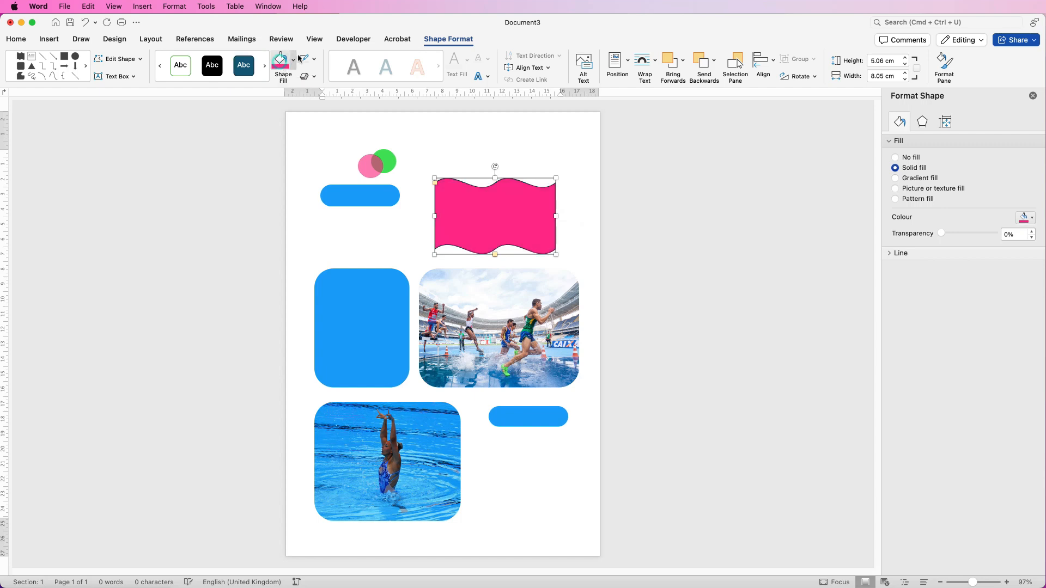
click(314, 61)
click(363, 77)
drag(479, 220, 528, 510)
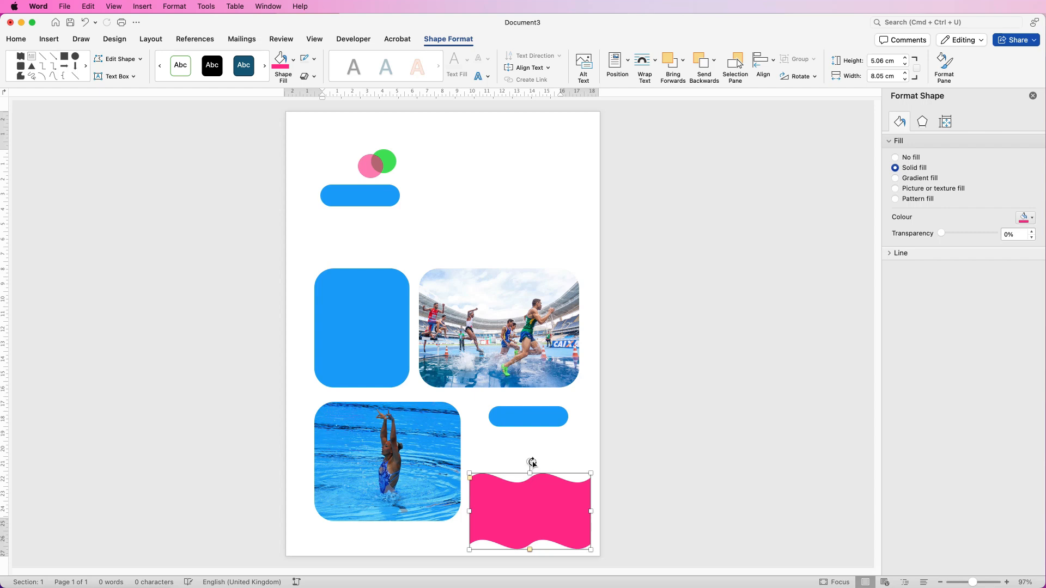
- Rotate the wave about 40°, enlarge it to 7.33 × 11.99 cm, and tuck it into the bottom-right corner
drag(529, 462, 497, 475)
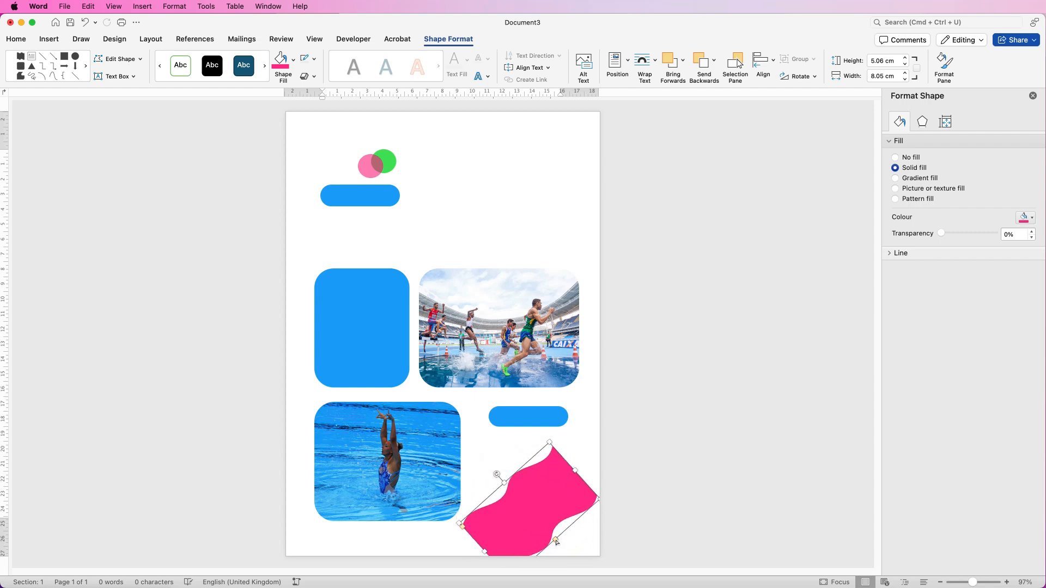
drag(557, 540, 555, 540)
mouse_move(464, 527)
mouse_down()
mouse_move(471, 536)
mouse_move(465, 529)
mouse_up()
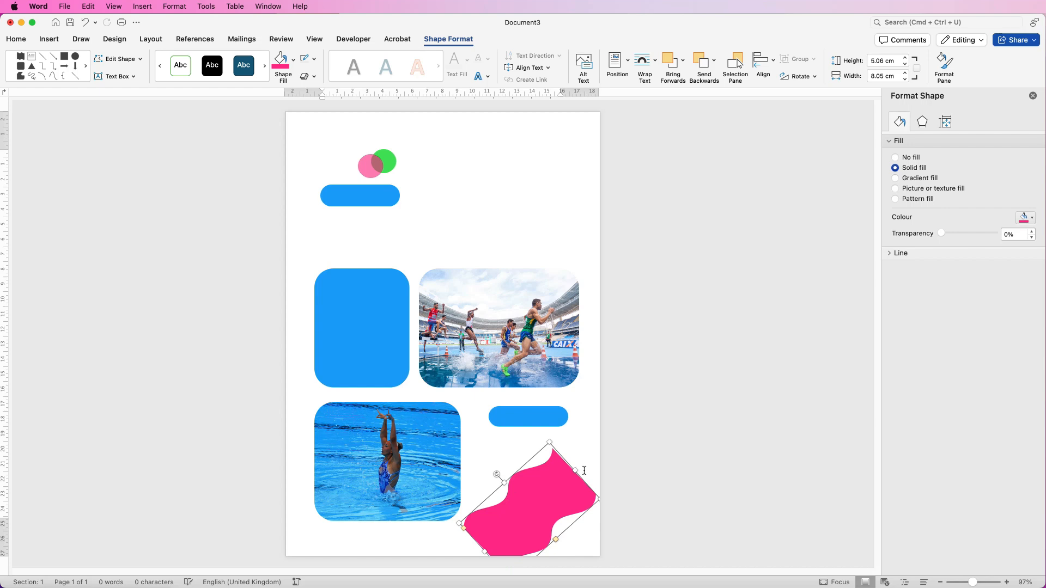
drag(576, 470, 595, 454)
drag(560, 496, 590, 554)
drag(601, 476, 615, 458)
- Place a copy of the wave in the top-left corner, trying a blue fill then undoing it
drag(566, 505, 294, 120)
click(293, 60)
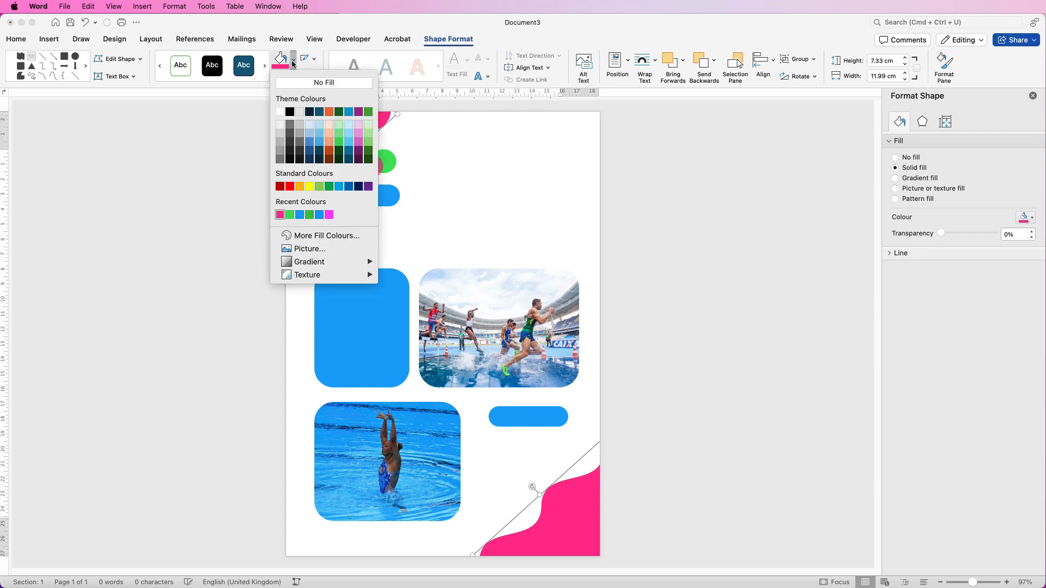
click(300, 215)
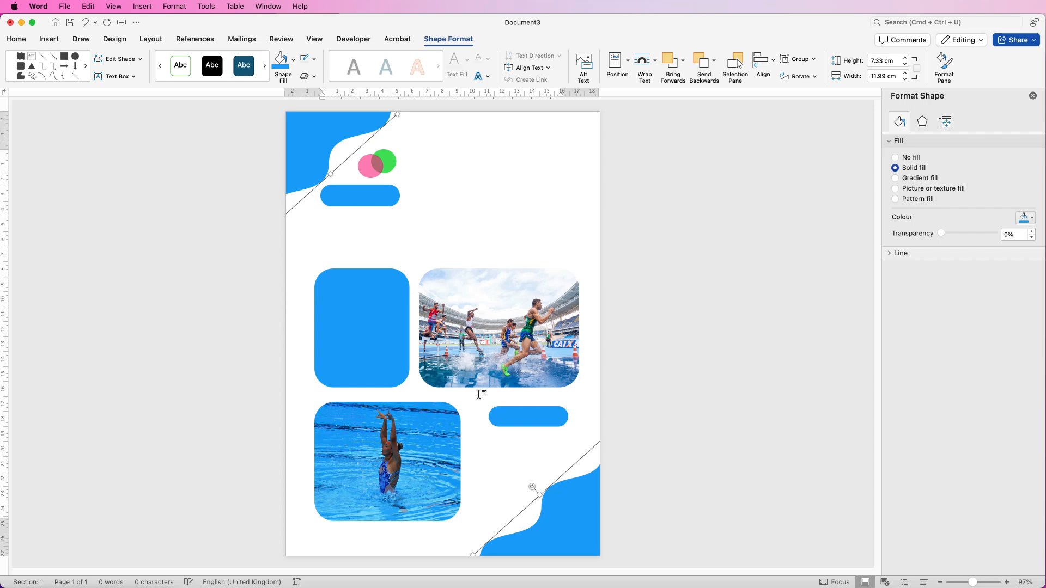
key(super+z)
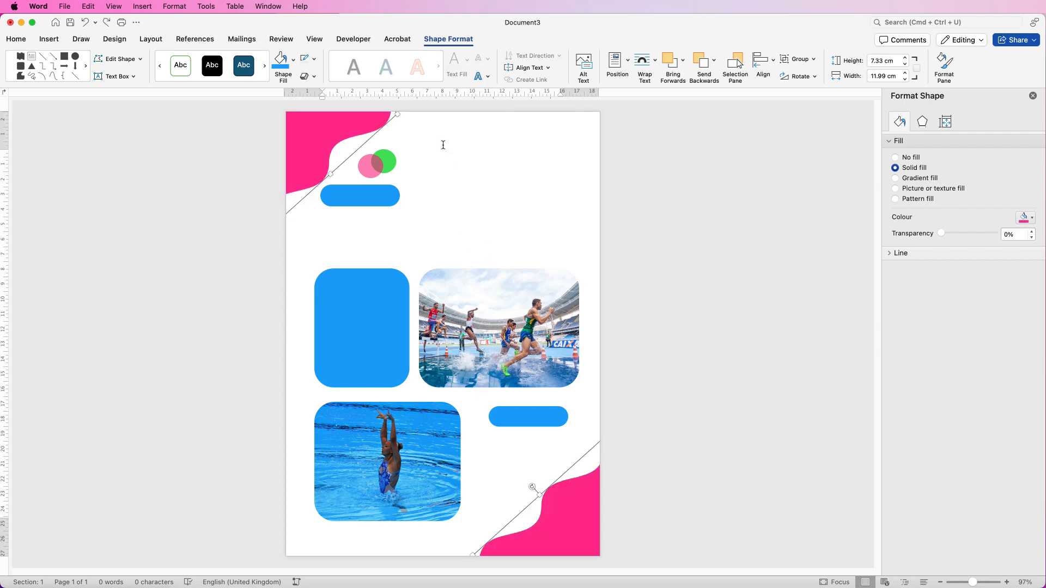
click(447, 156)
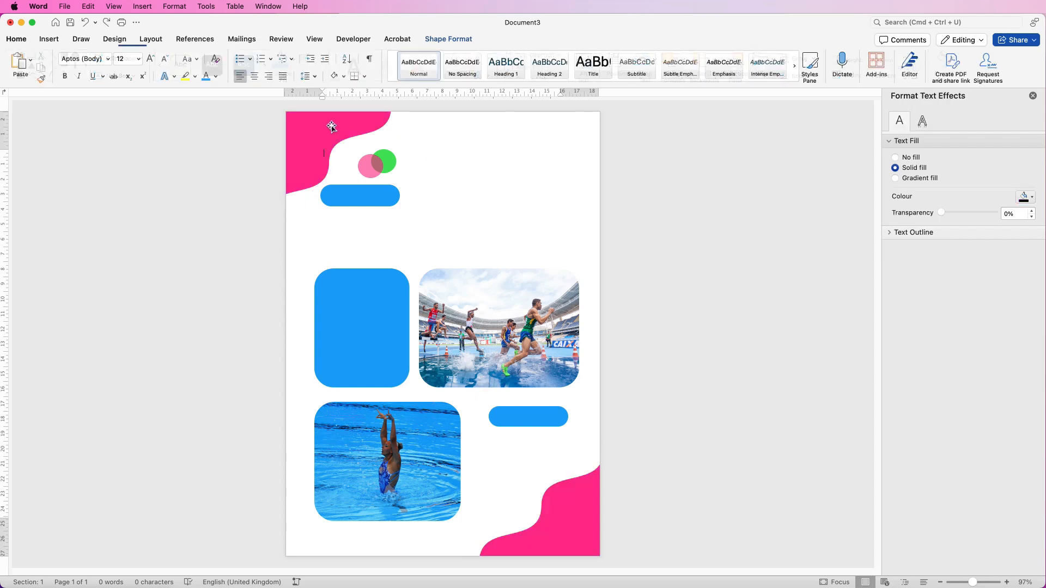
- Fill the top-left wave blue
click(307, 134)
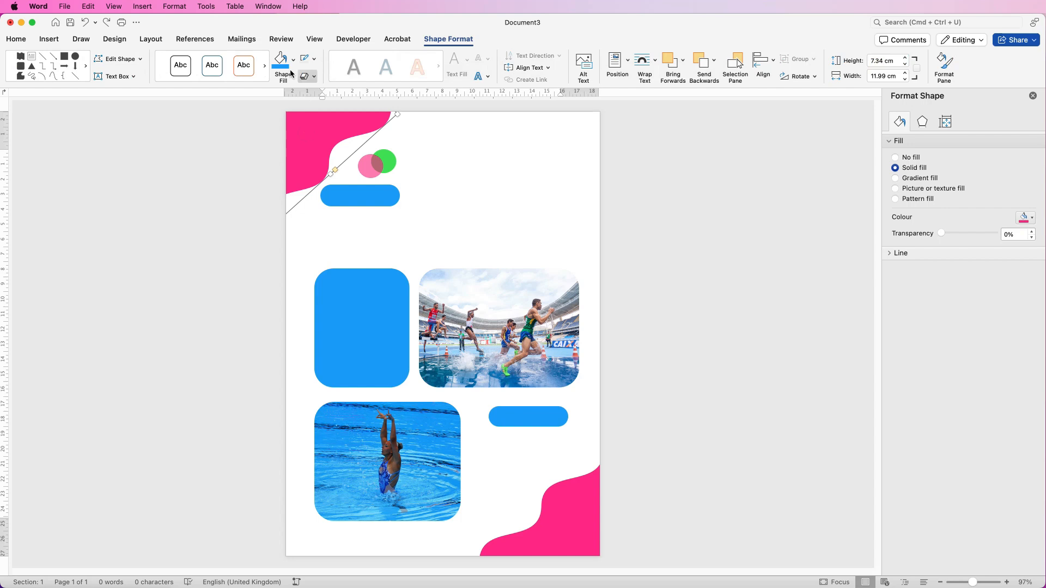
click(294, 59)
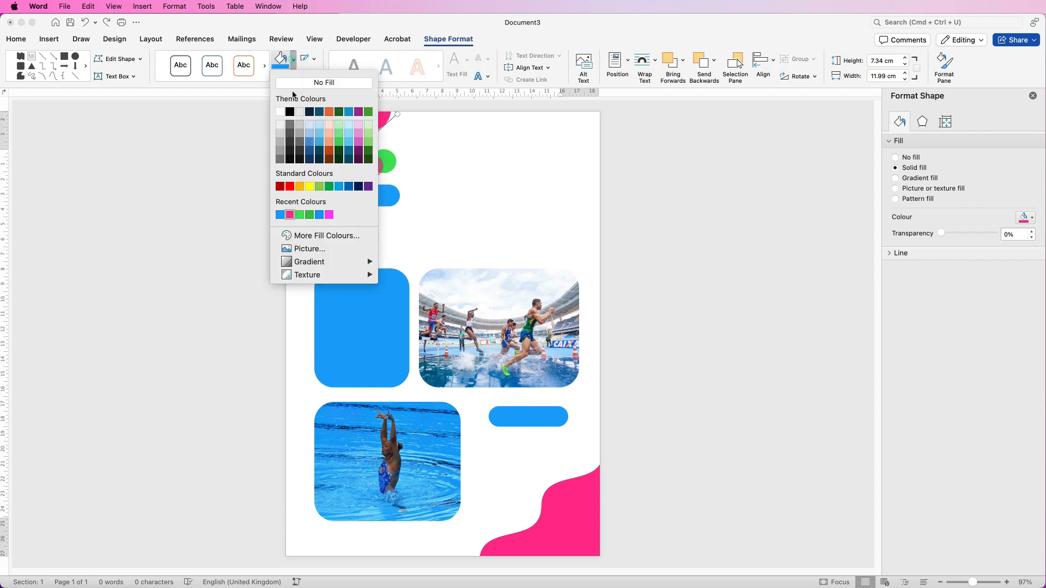
click(277, 214)
- Move the upper pill lower and fill it pink, then select the tall rounded rectangle for recolouring
drag(375, 198, 378, 224)
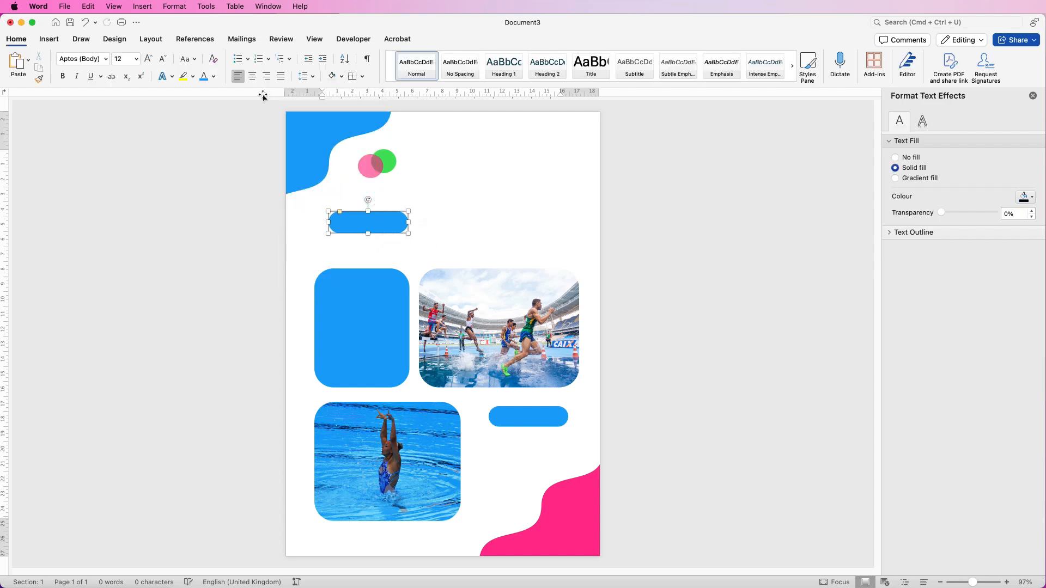
click(294, 59)
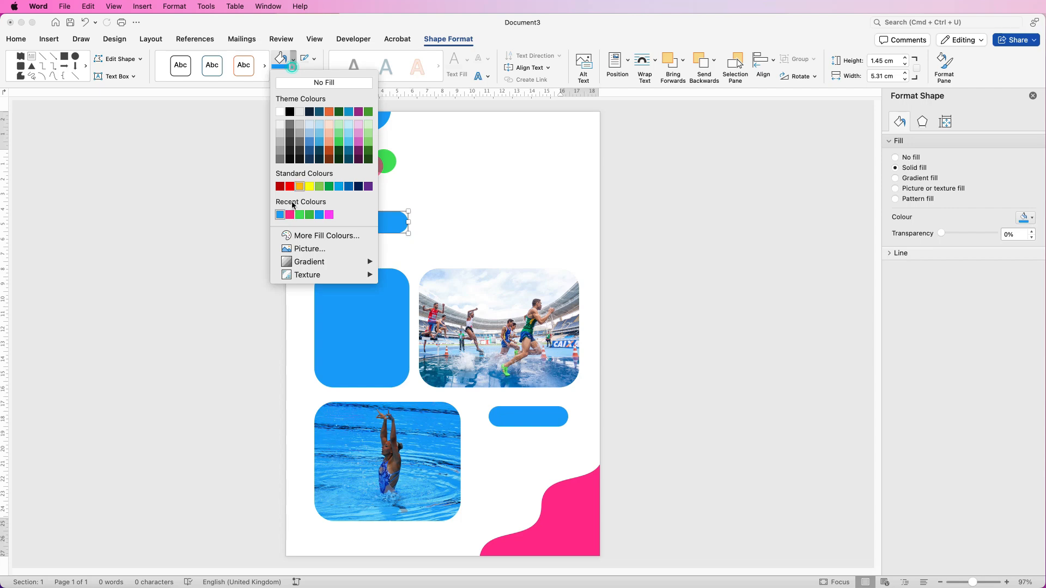
click(290, 216)
click(363, 326)
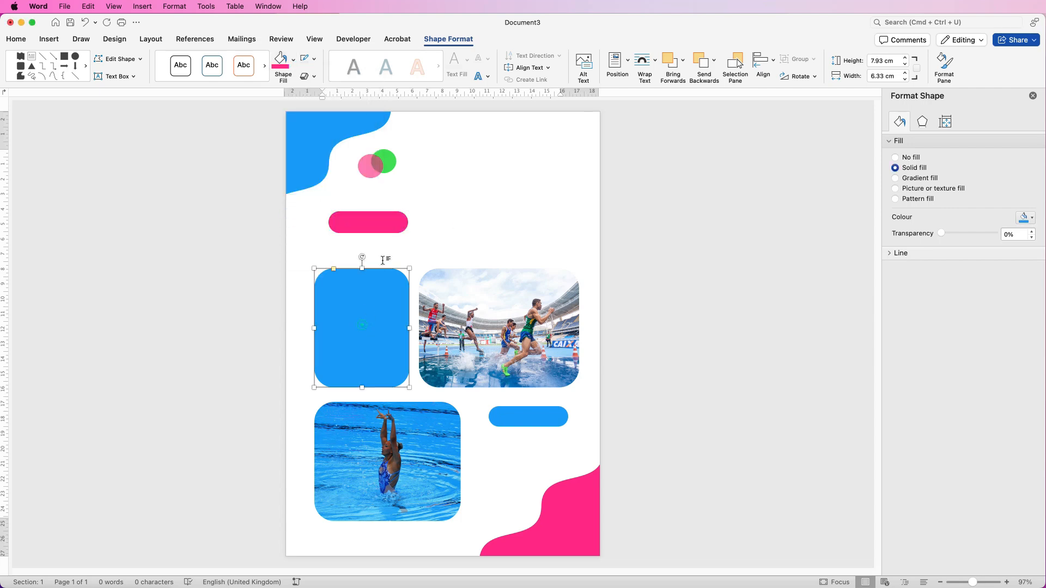
click(293, 61)
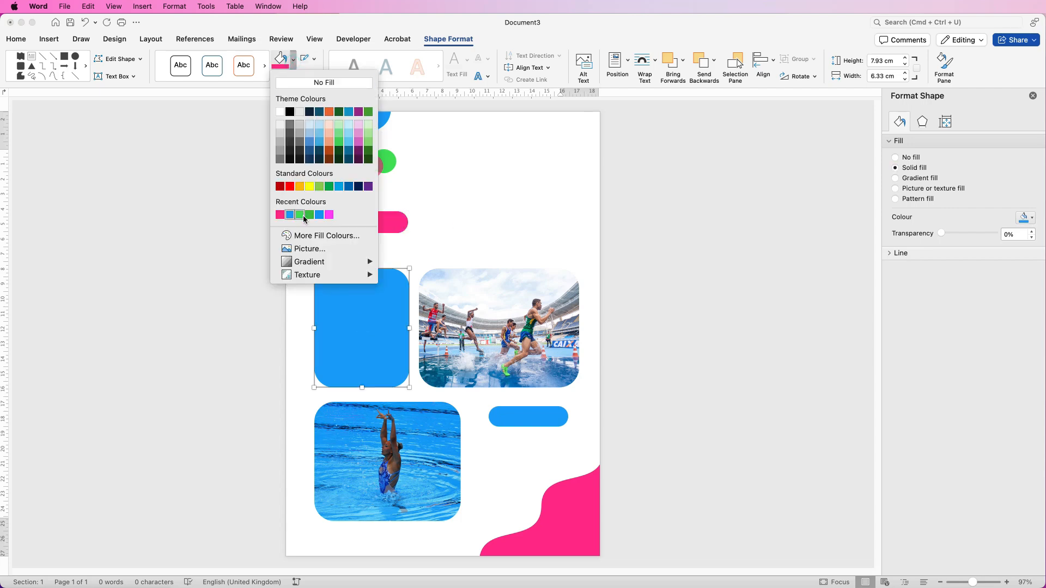
- Fill the tall rectangle green and draw a horizontal line across the page above the photos
click(306, 215)
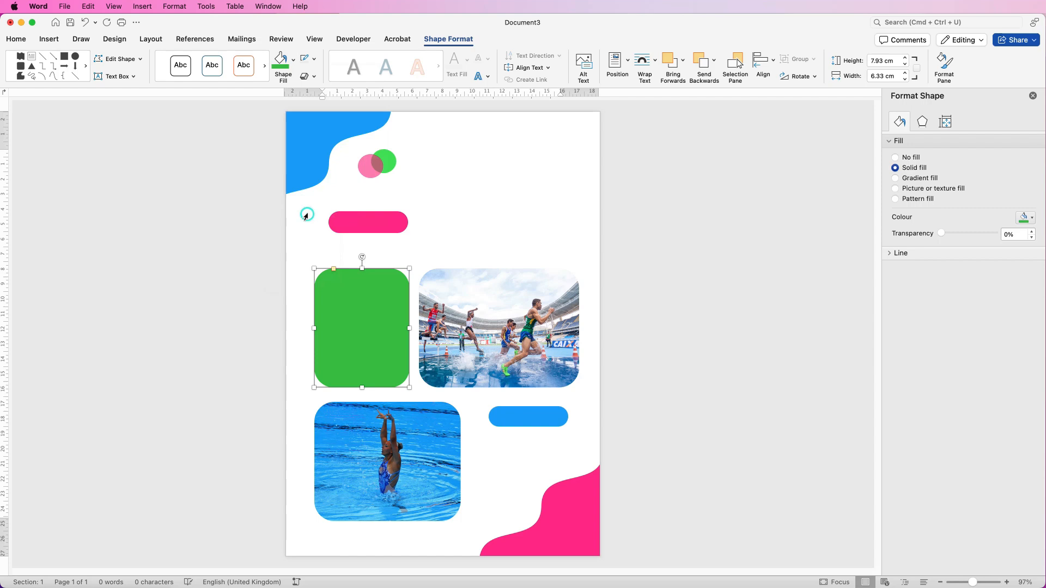
key(Escape)
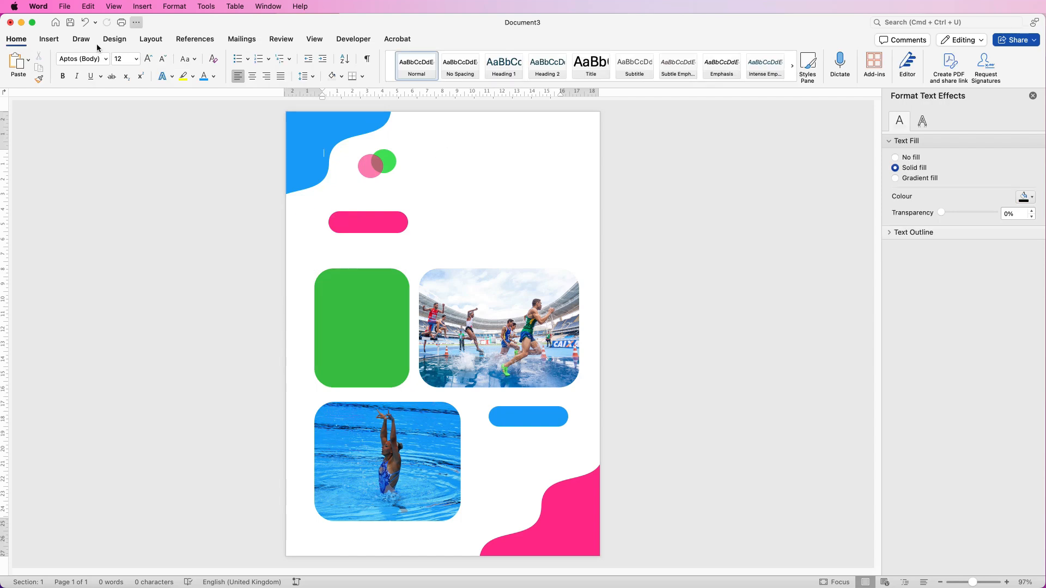
click(49, 40)
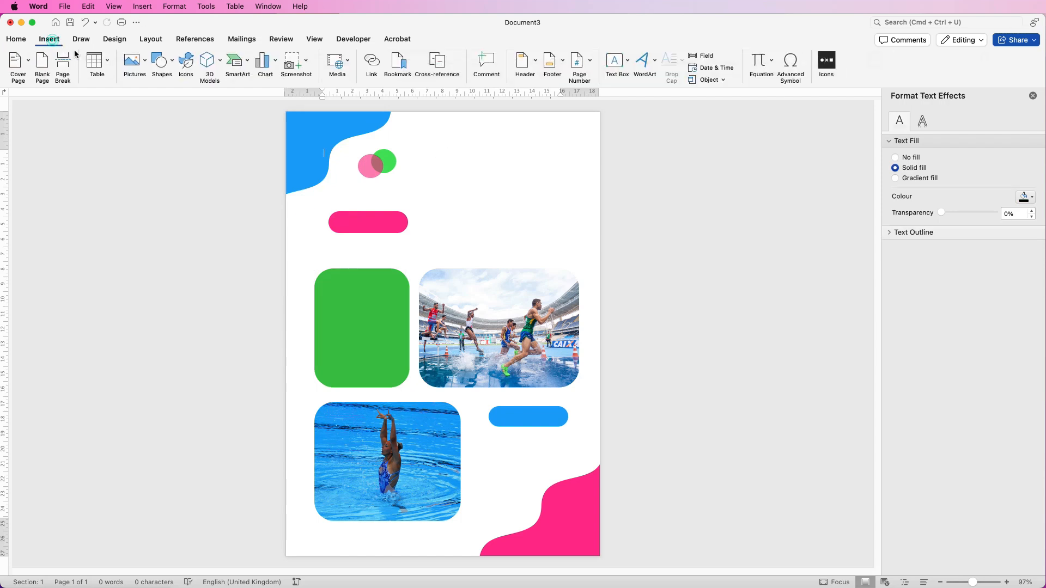
click(172, 63)
click(161, 156)
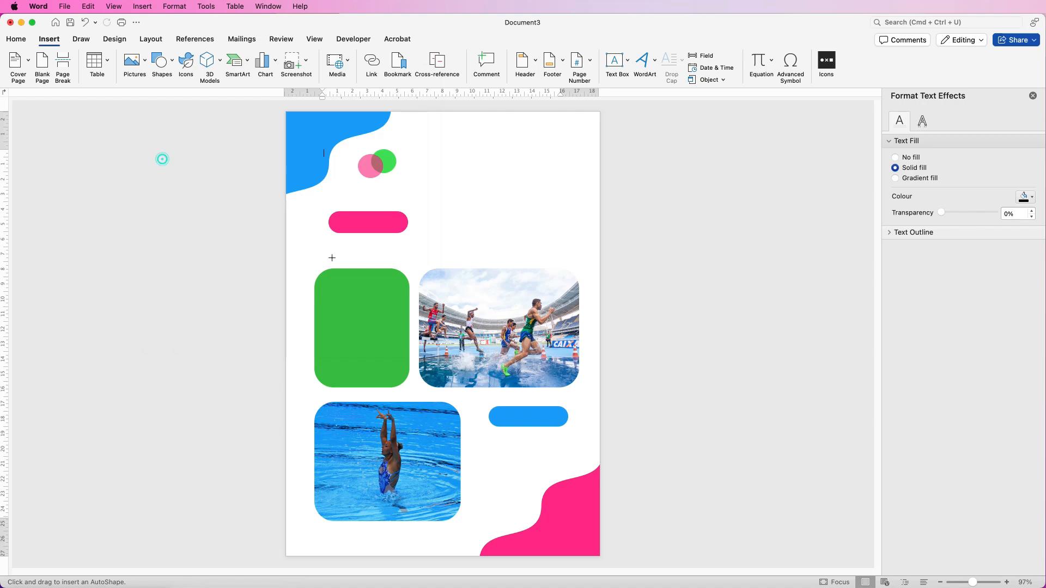
click(316, 250)
drag(320, 252, 575, 250)
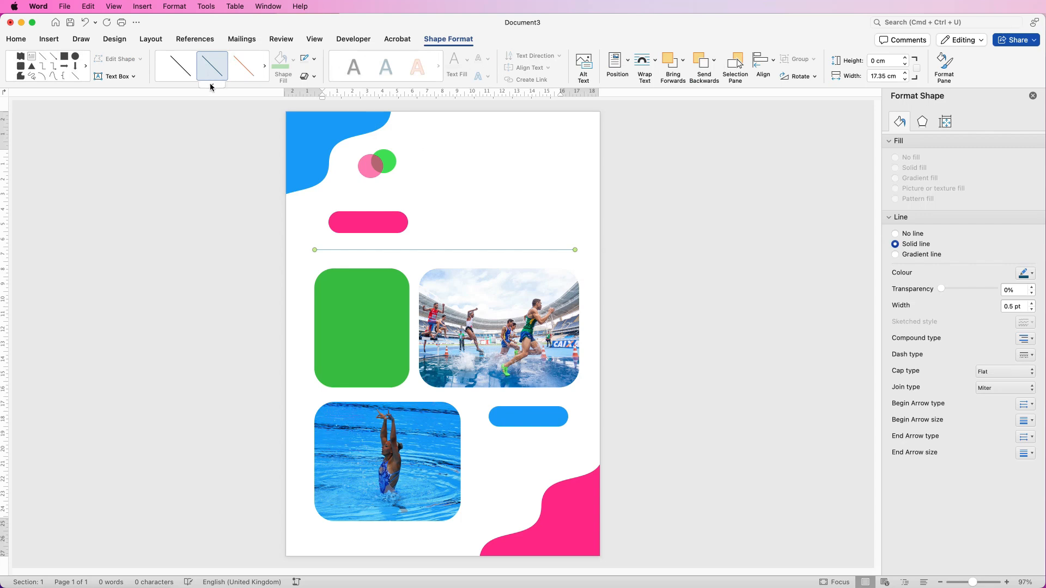
- Give the line the green 1.5 pt style and place a copy below the top photos
click(212, 85)
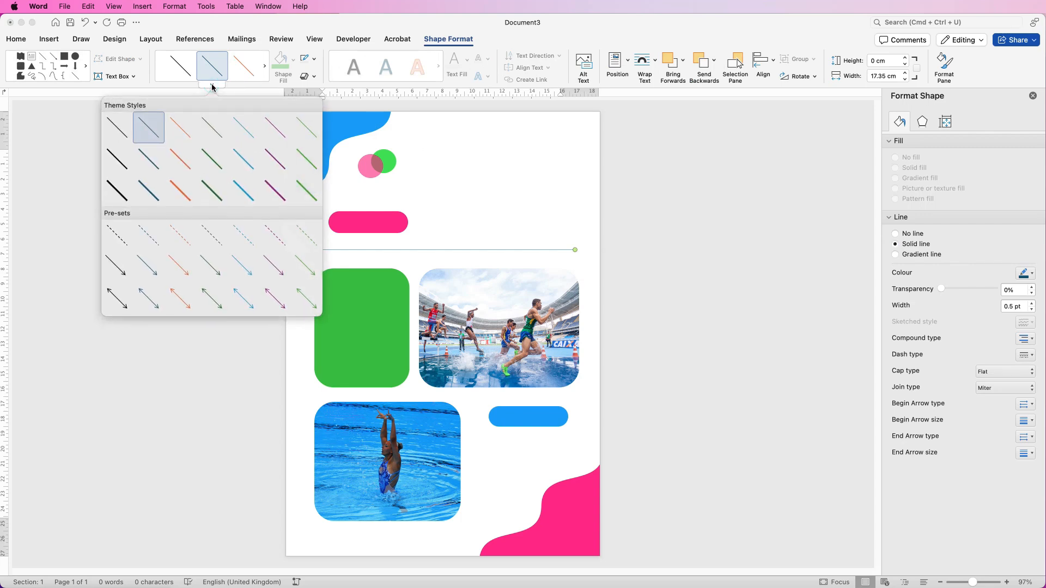
click(306, 191)
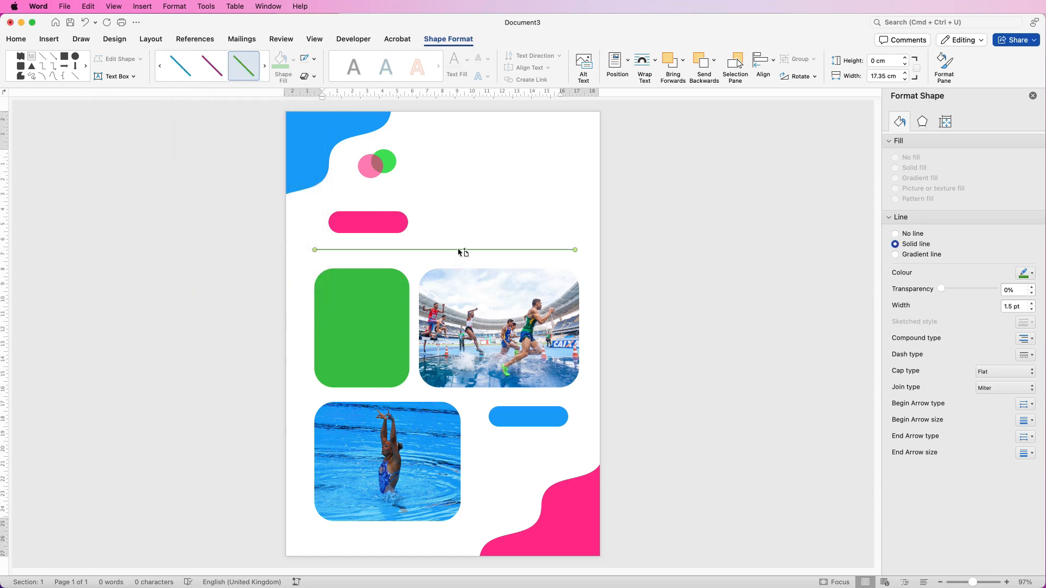
drag(459, 252, 458, 391)
- Centre the line horizontally and group the two green lines together
click(774, 64)
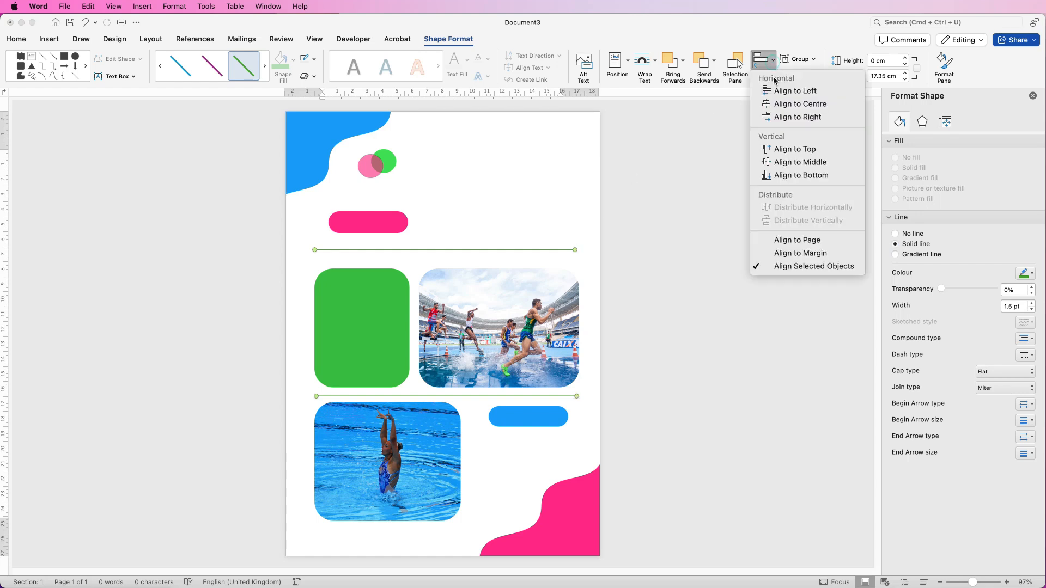
click(775, 104)
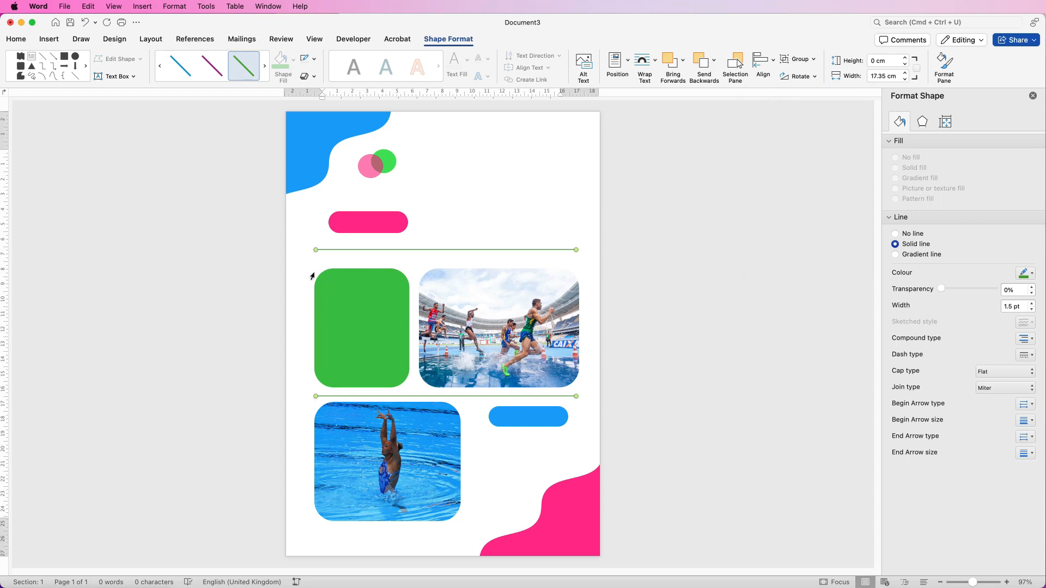
click(813, 59)
click(807, 75)
mouse_move(458, 250)
mouse_down()
mouse_move(451, 234)
mouse_move(455, 251)
mouse_up()
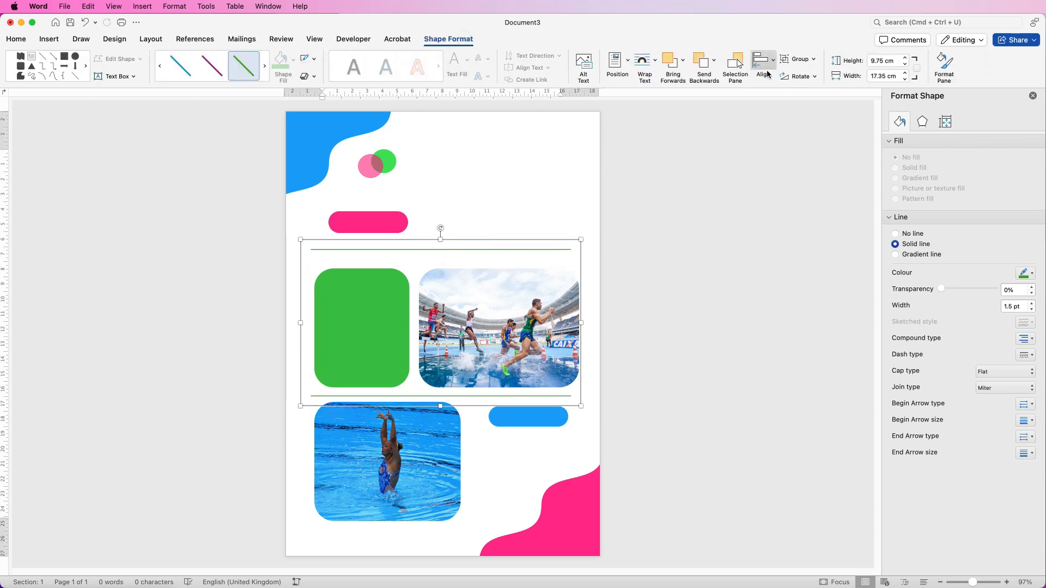
- Centre the grouped lines on the page, then ungroup them
click(772, 70)
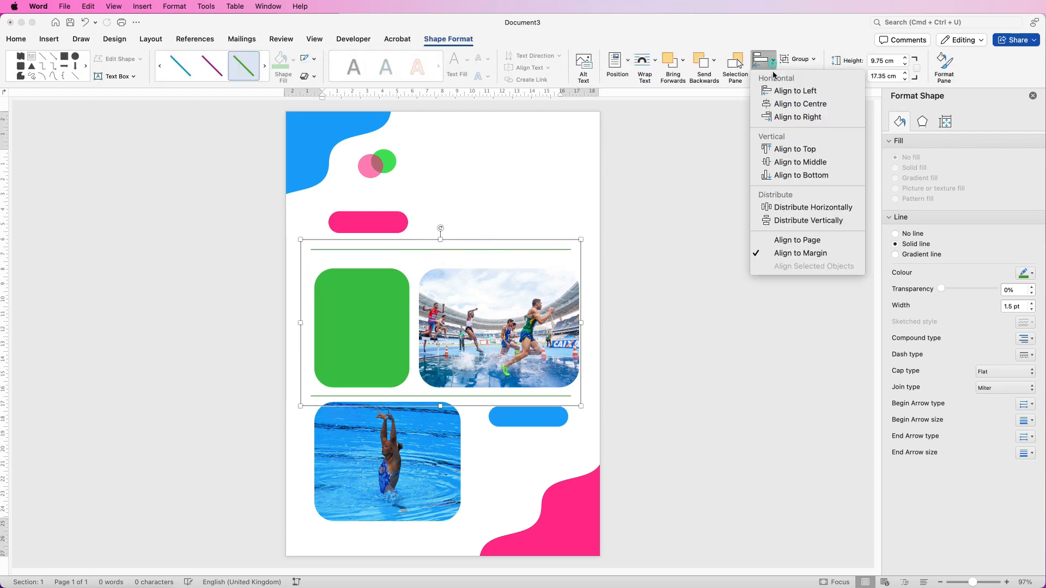
click(780, 104)
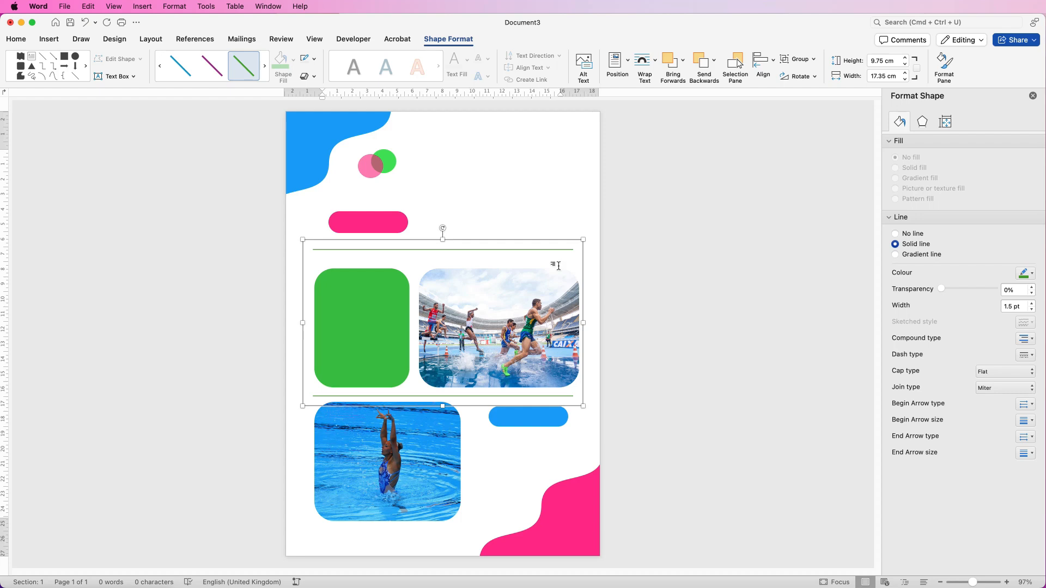
click(813, 58)
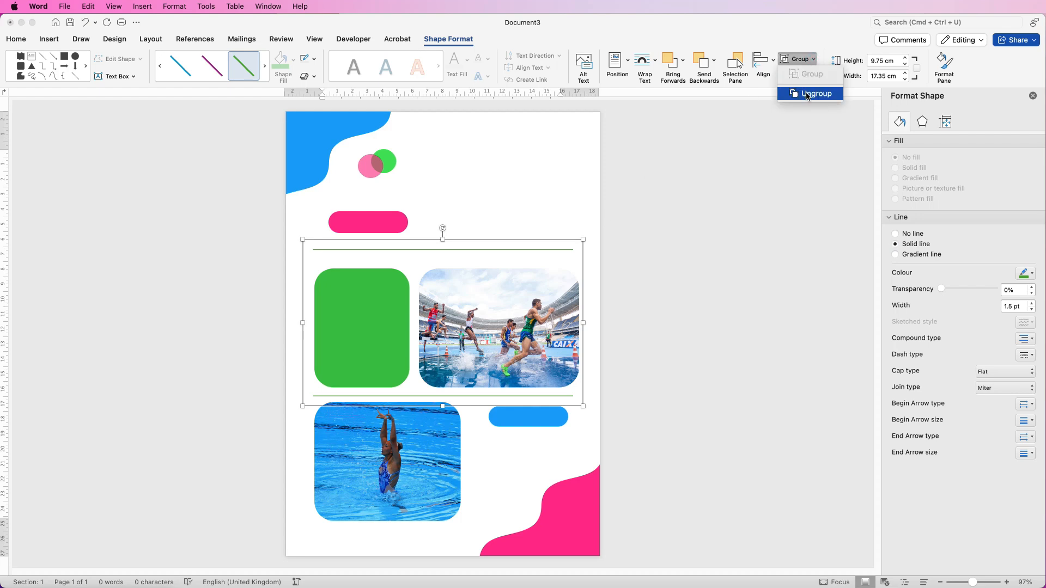
click(806, 93)
click(647, 232)
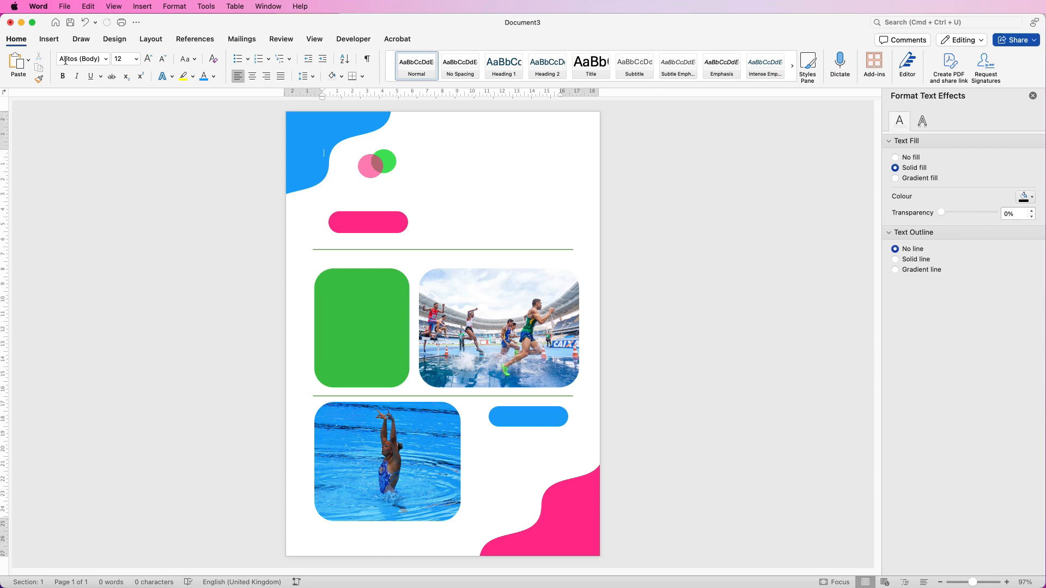
- Draw a text box at the top right reading NEWS and LETTER on two lines
click(49, 39)
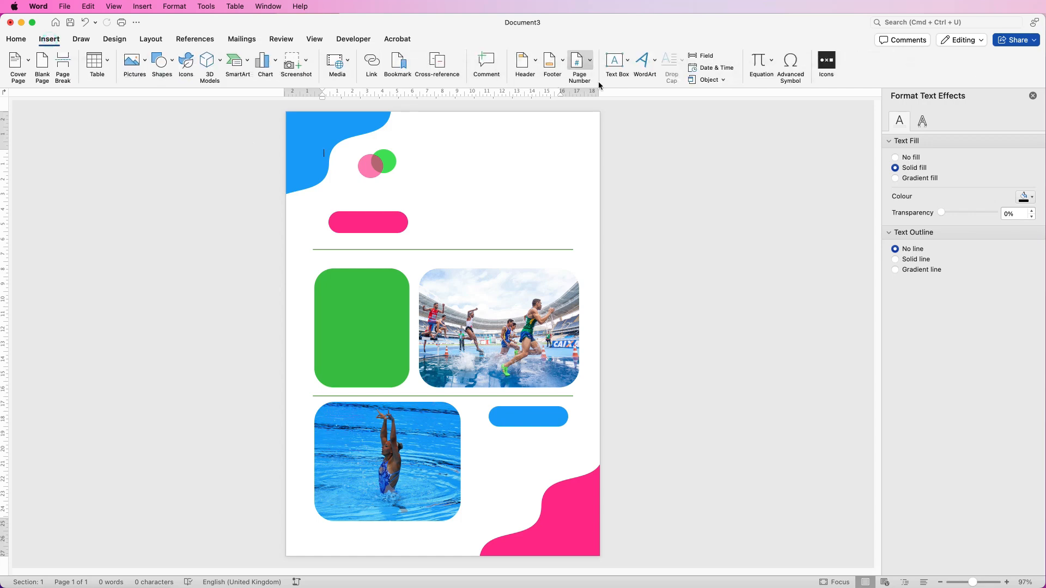
click(628, 63)
click(640, 79)
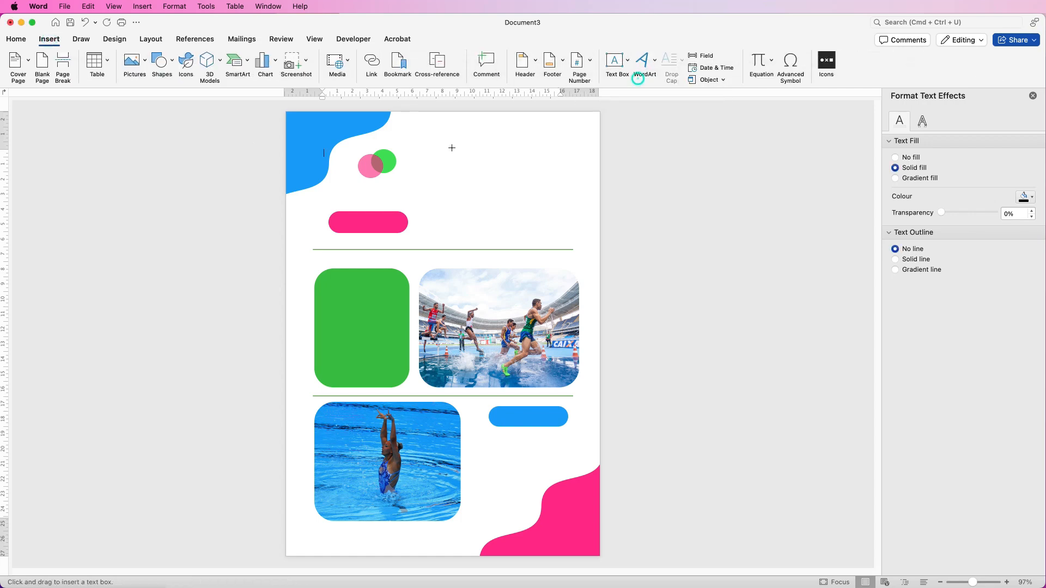
drag(444, 124, 580, 241)
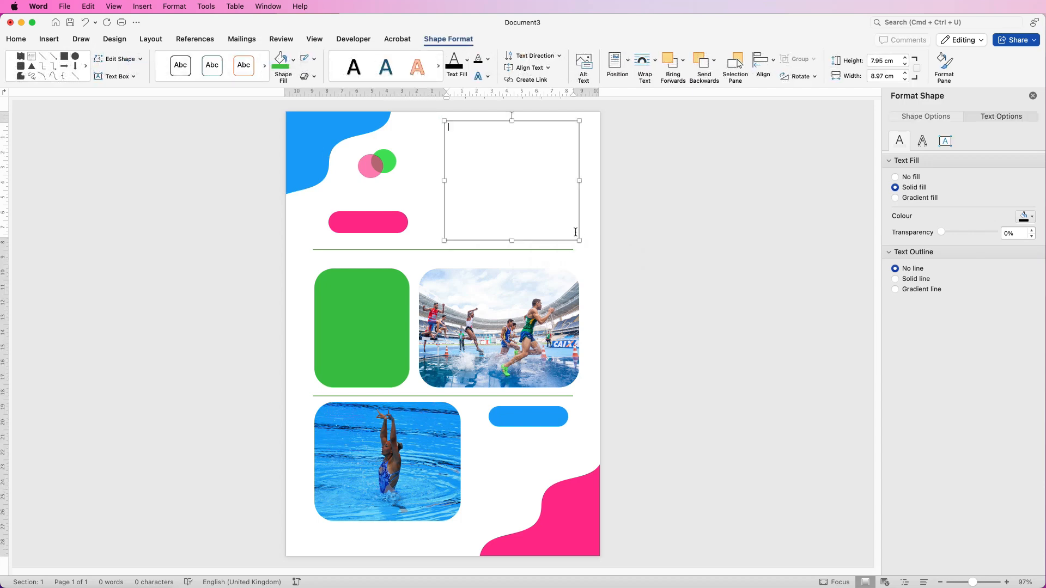
text(NEWS)
key(Return)
text(LETTER)
- Set the heading to Concert One at 90 pt and widen and reposition its box
drag(472, 135, 453, 127)
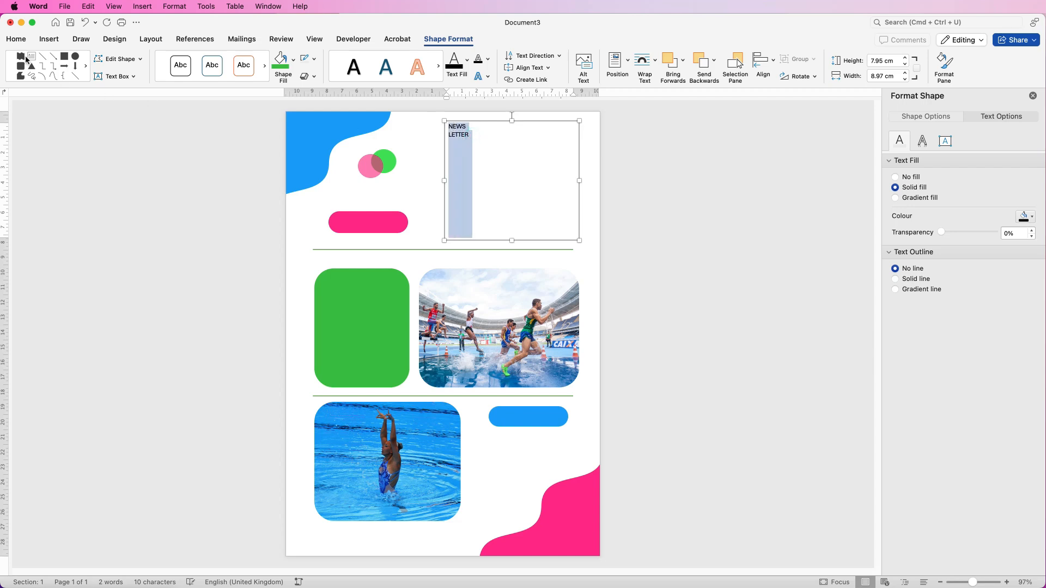
click(19, 40)
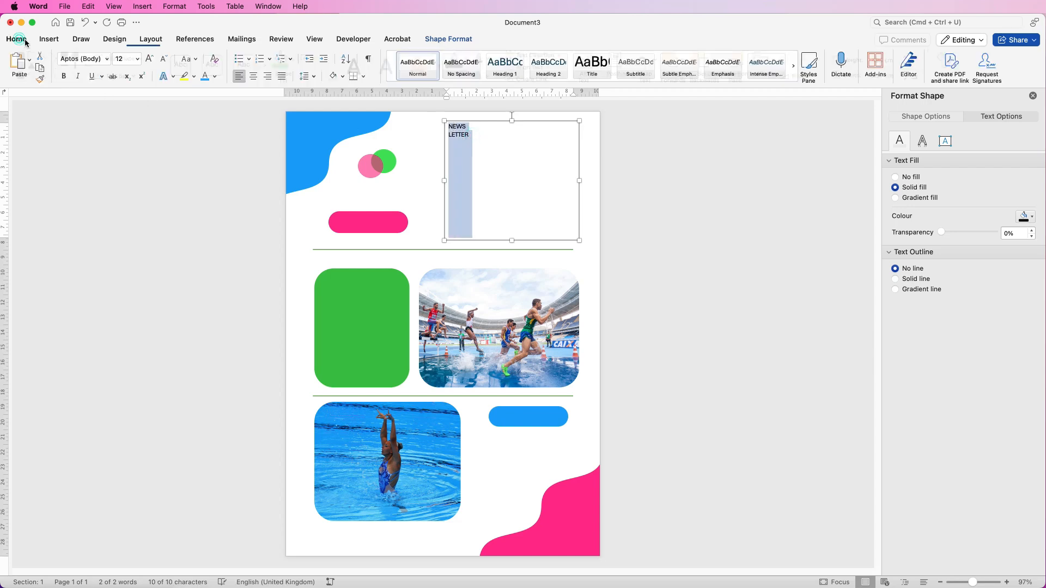
click(105, 60)
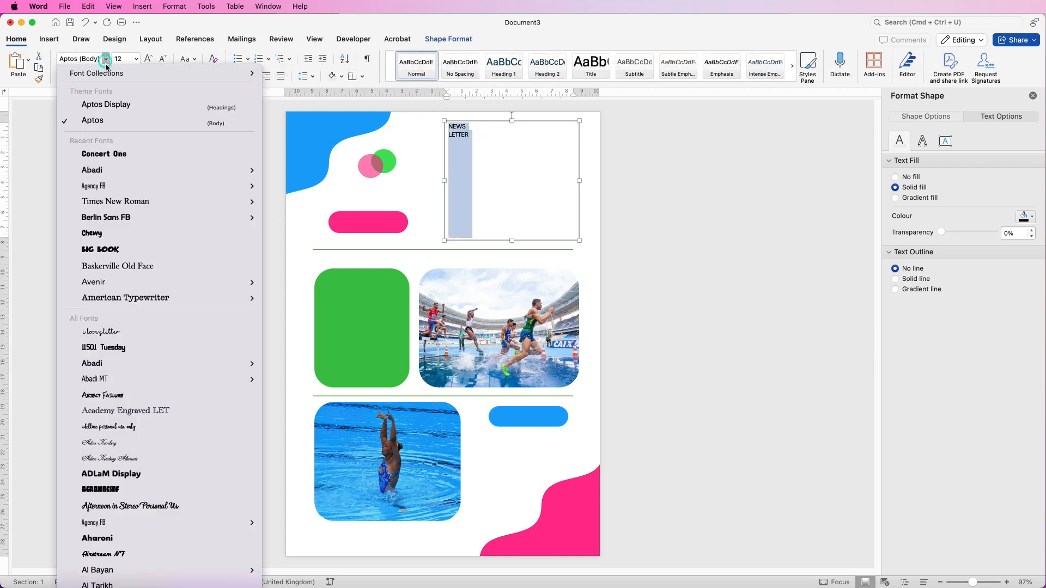
click(98, 155)
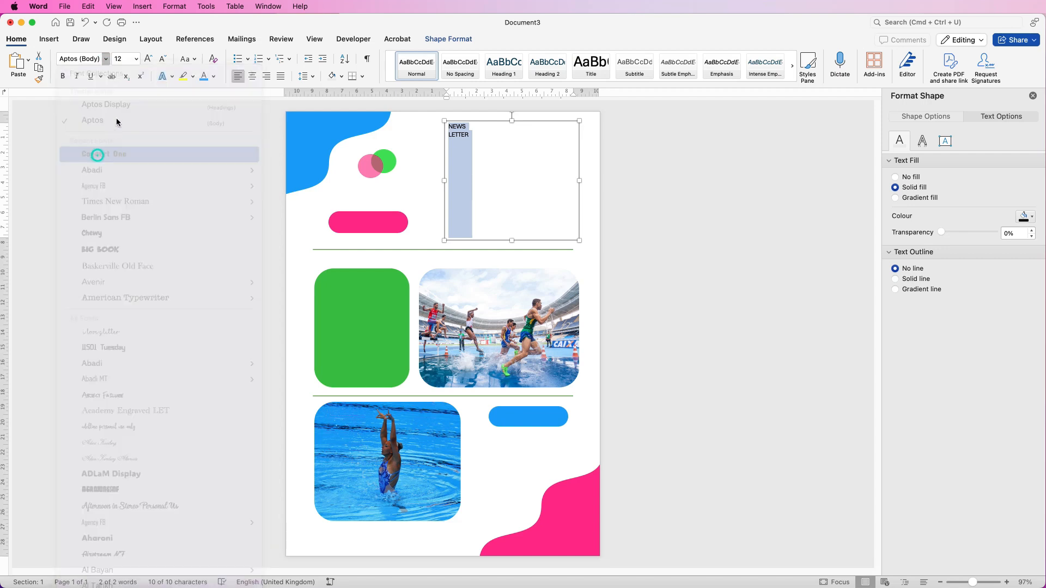
click(130, 59)
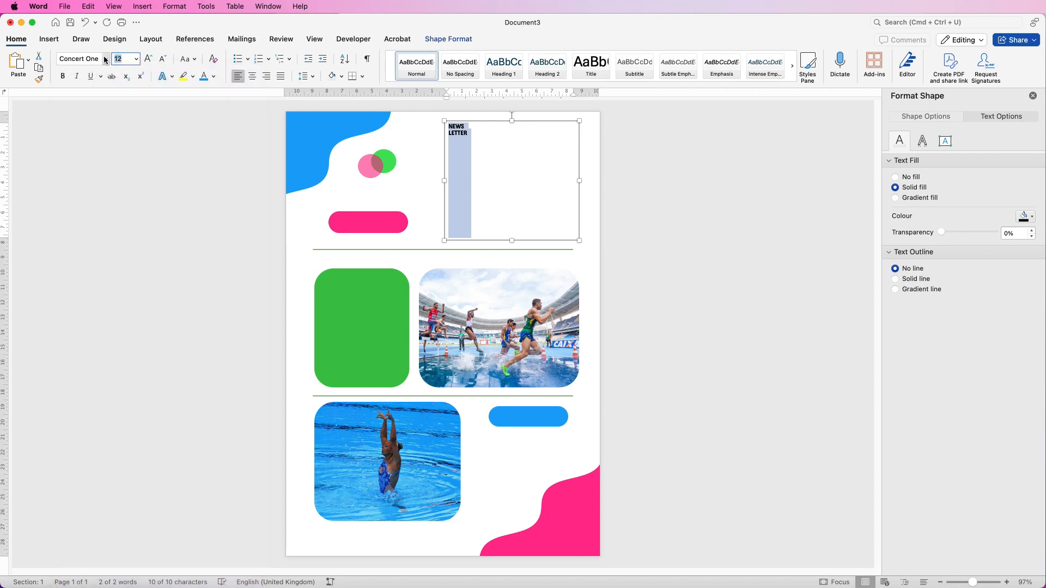
key(Return)
drag(445, 181, 426, 180)
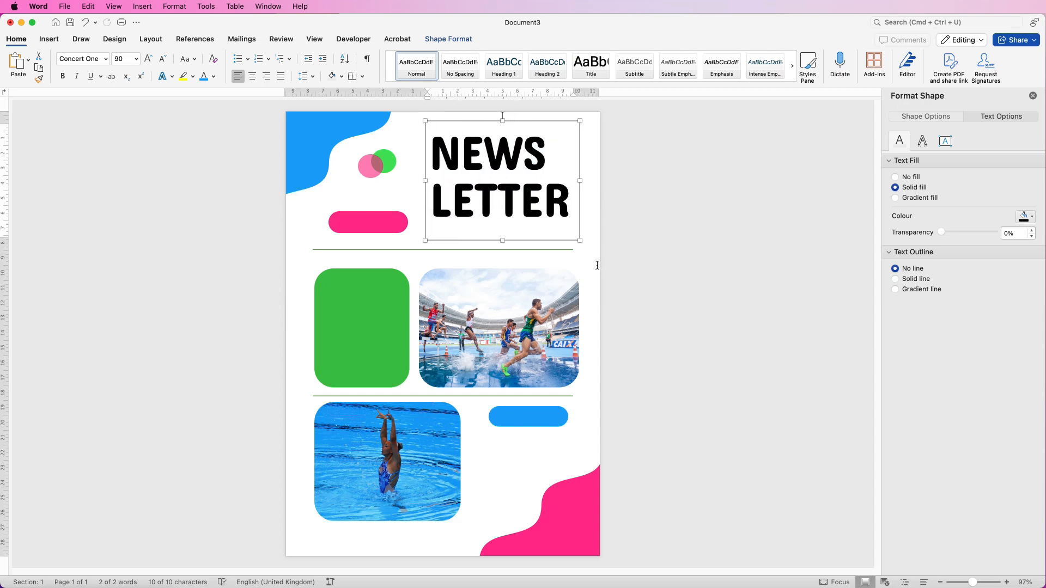
click(598, 266)
mouse_move(507, 189)
mouse_down()
mouse_move(503, 254)
mouse_move(503, 187)
mouse_up()
- Give the NEWS LETTER box no outline and no fill, nudging it down and right
click(487, 254)
click(492, 194)
click(448, 39)
click(315, 61)
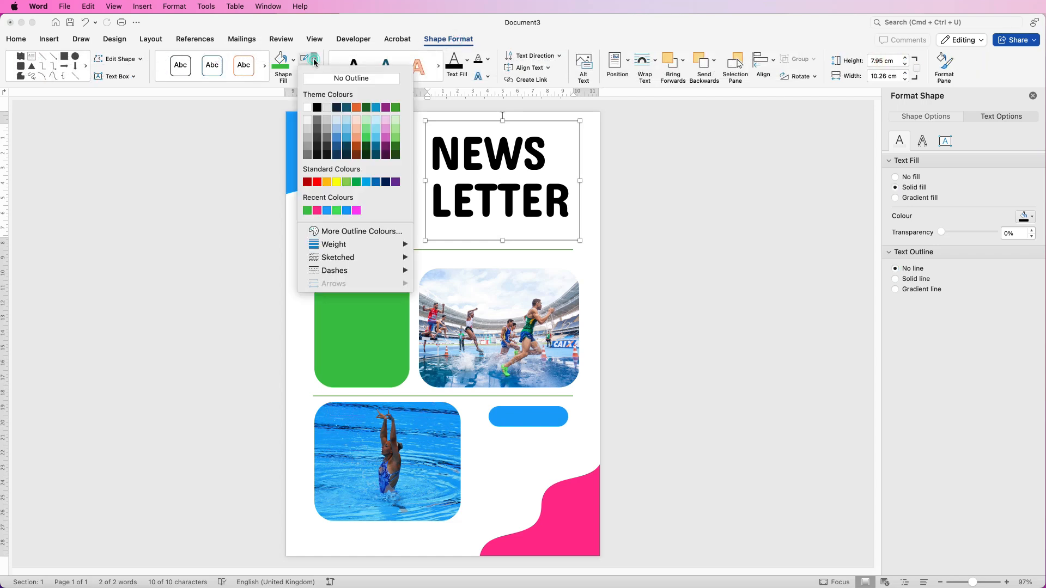
click(313, 79)
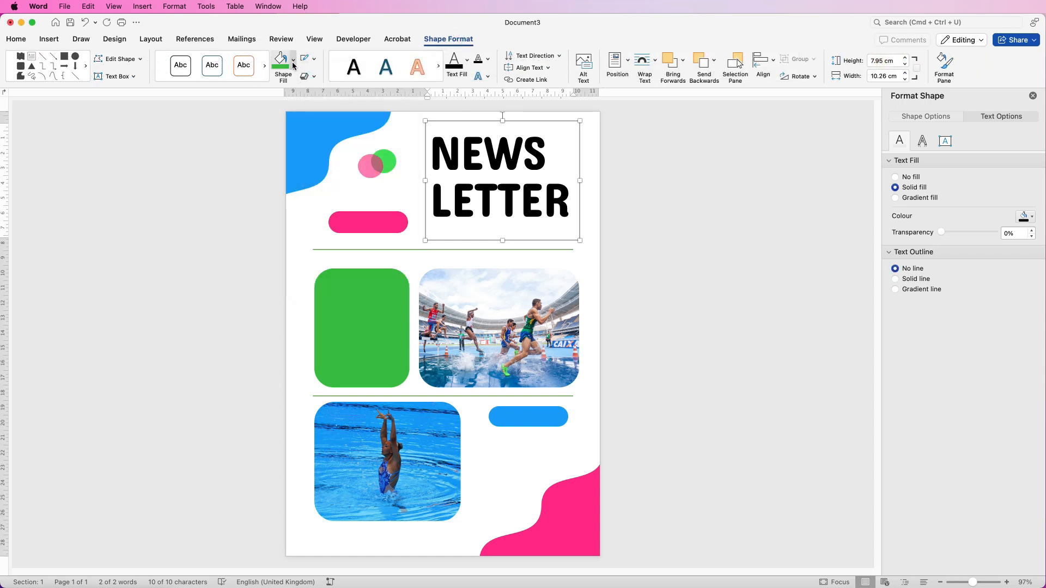
click(293, 61)
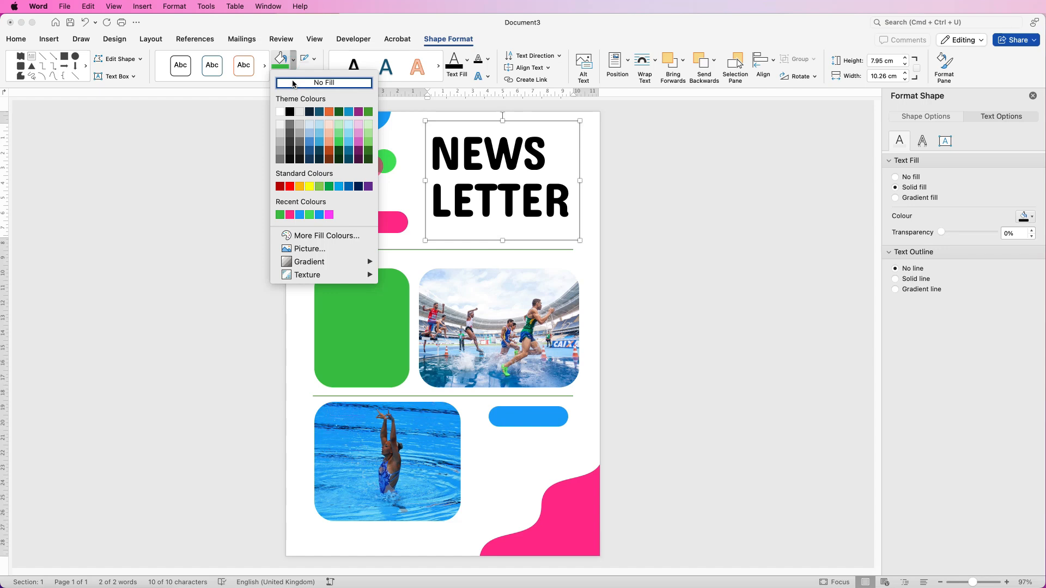
click(292, 82)
drag(518, 218, 533, 196)
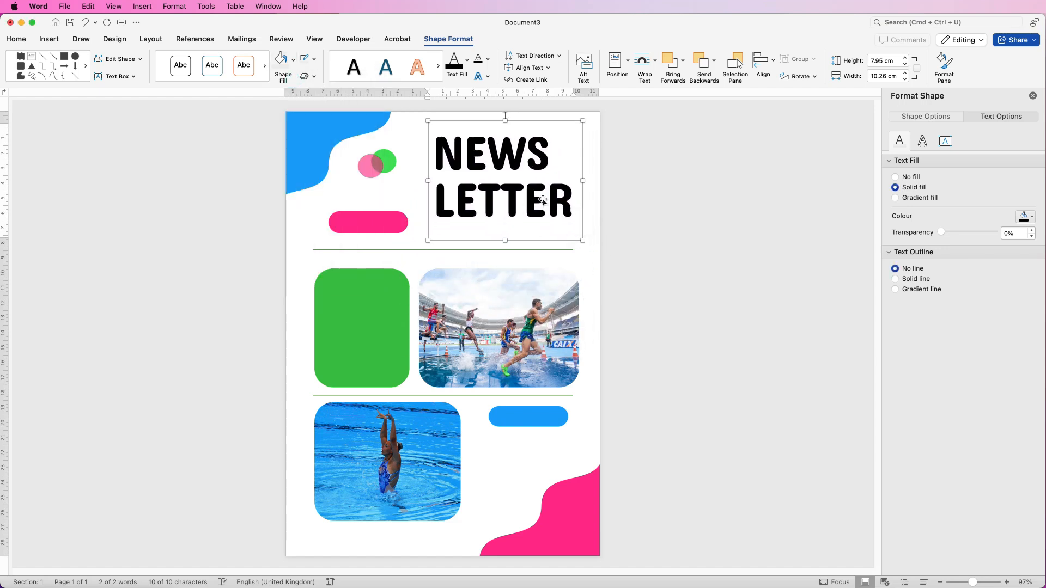
- Right-align the heading text, lower the box slightly, and place a copy over the green panel
click(12, 42)
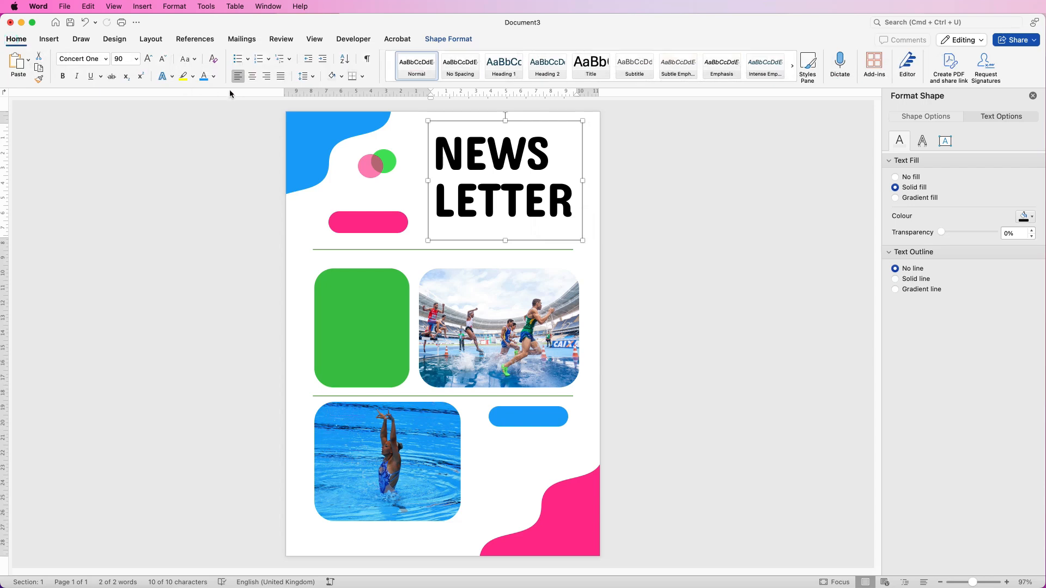
click(266, 77)
drag(557, 205, 556, 217)
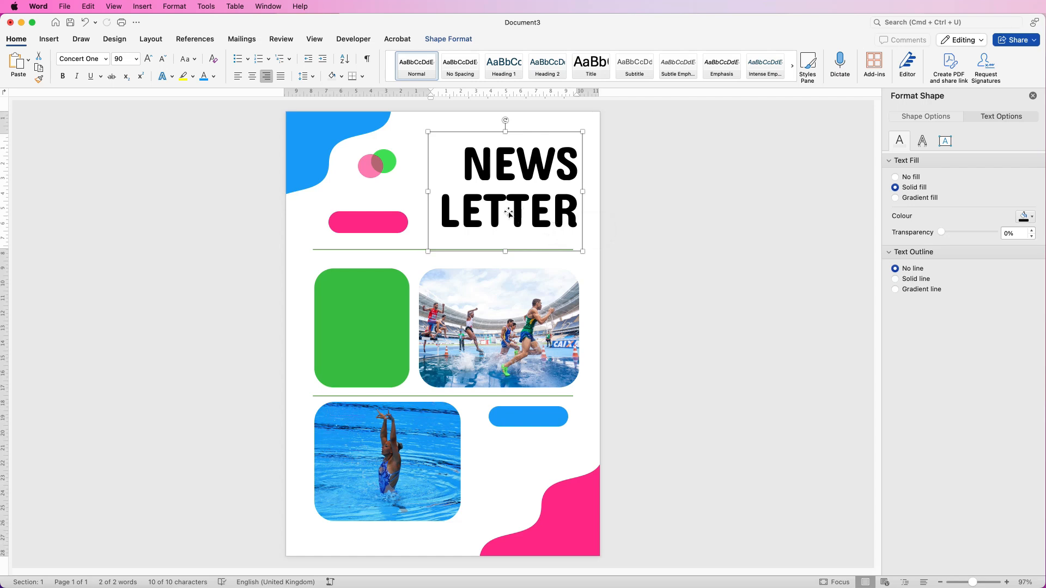
drag(508, 209, 349, 316)
- Replace the copied box's text with 'Sports' / 'Letic', shrink it to 36 pt, and reduce the box
click(401, 343)
text(Sports)
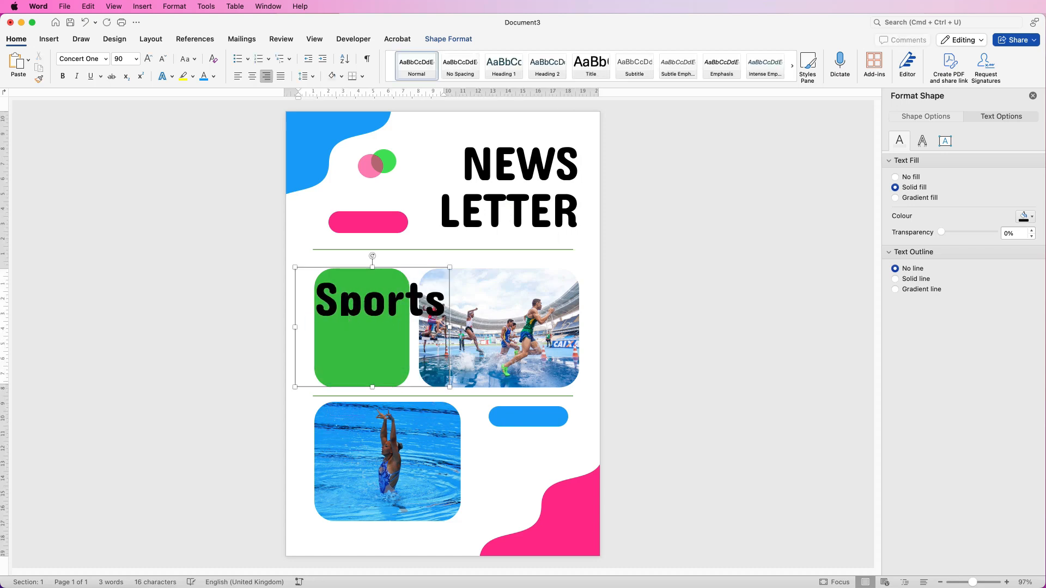
key(Return)
text(Letic)
drag(444, 354, 326, 300)
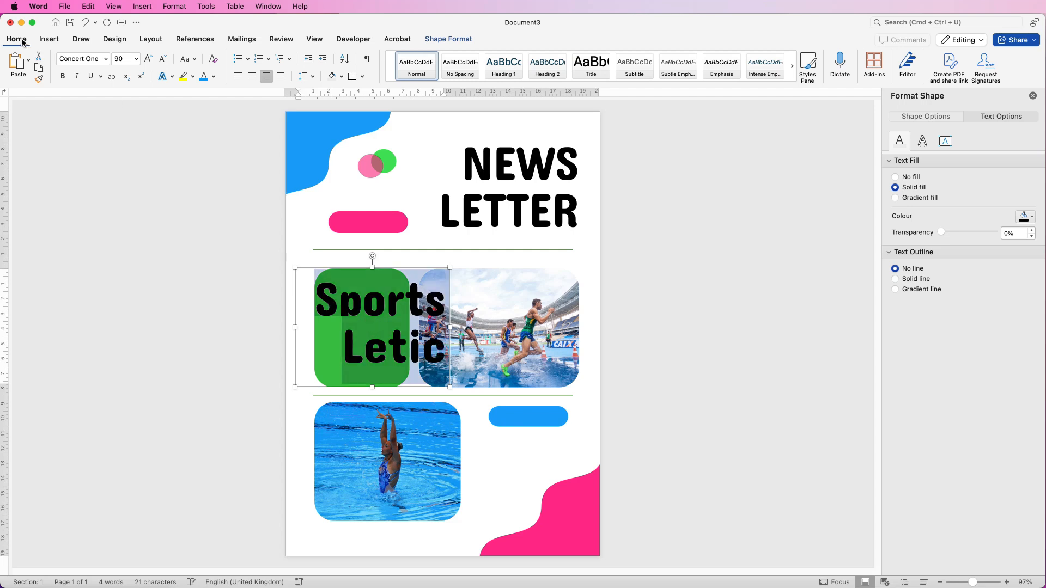
click(163, 60)
click(163, 60)
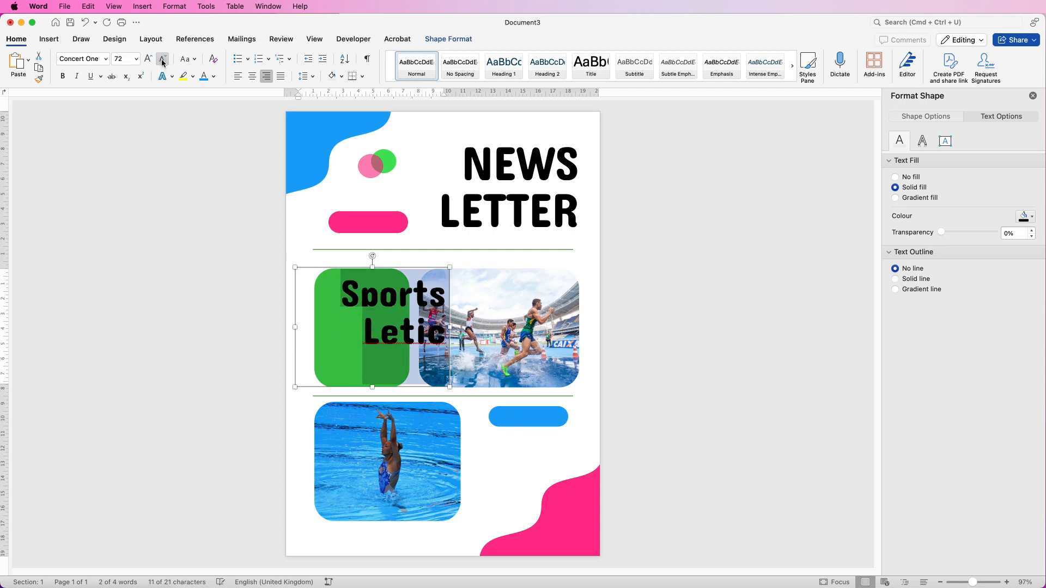
click(163, 60)
click(162, 60)
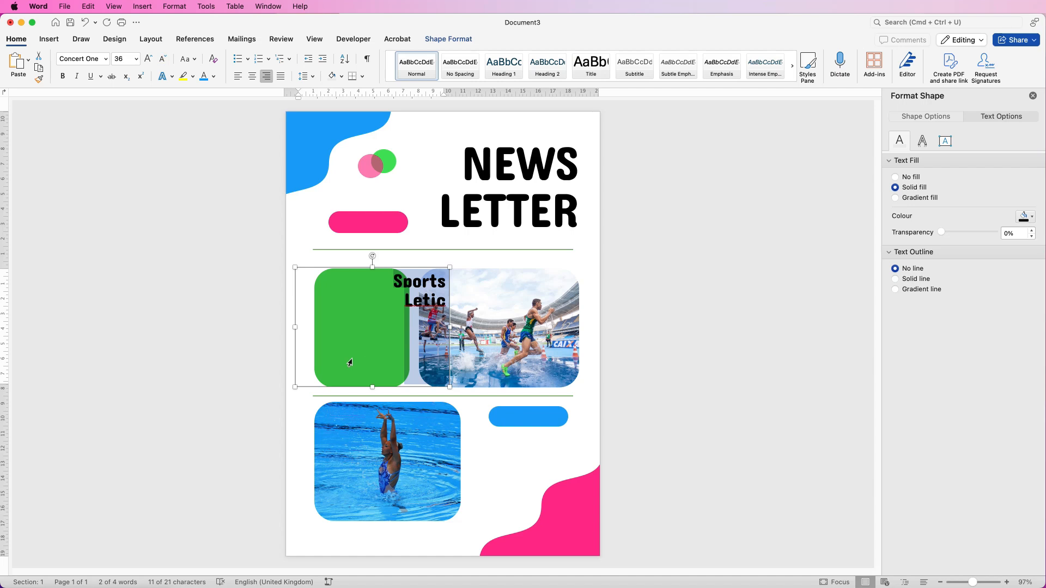
drag(295, 387, 404, 160)
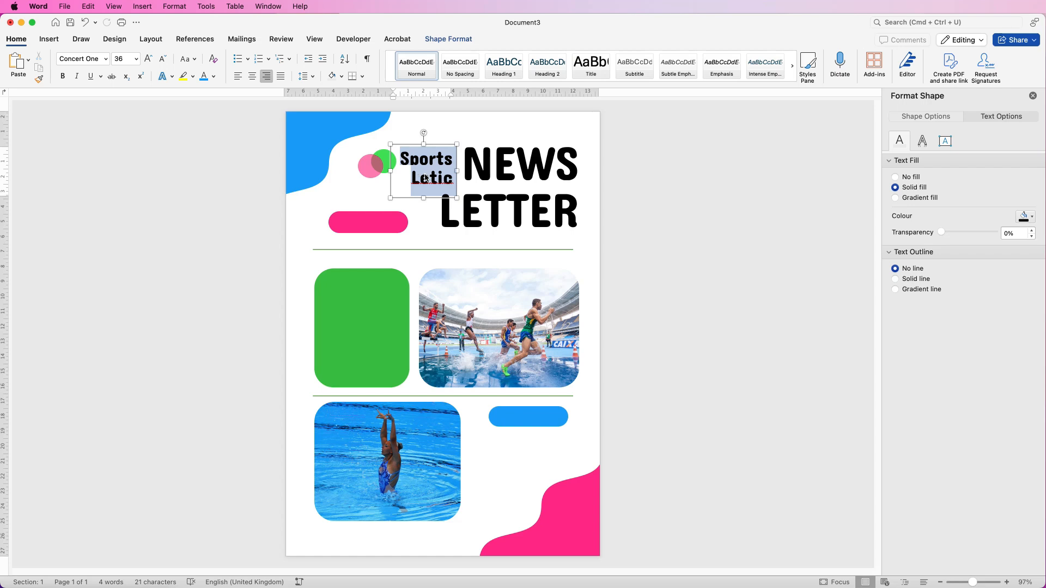
- Make the text uppercase at 28 pt and fit it beside the resized circles at top left
key(super+shift+a)
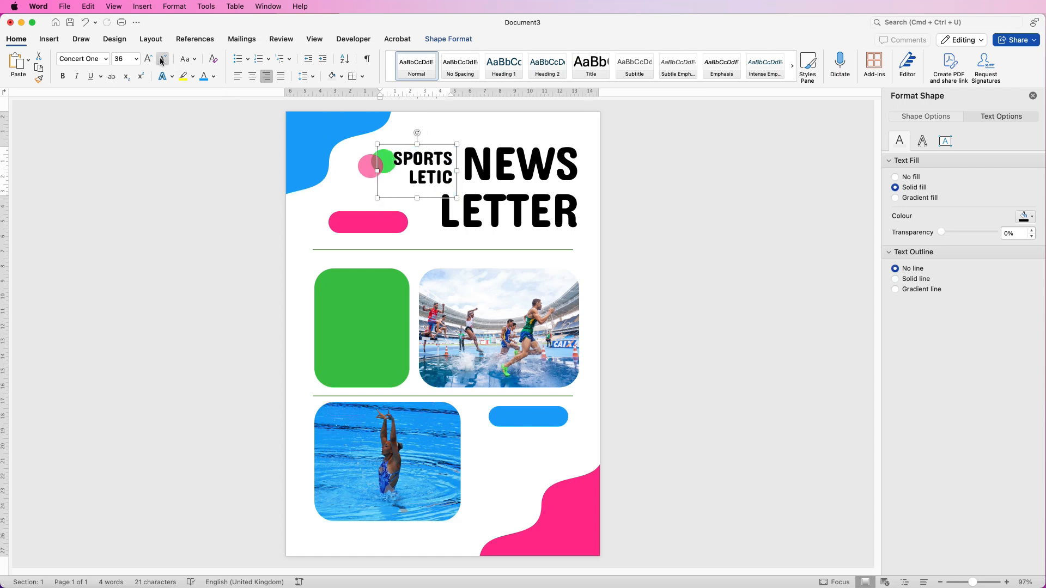
click(164, 60)
drag(379, 197, 410, 194)
drag(373, 165, 351, 183)
drag(385, 157, 361, 171)
drag(355, 191, 362, 176)
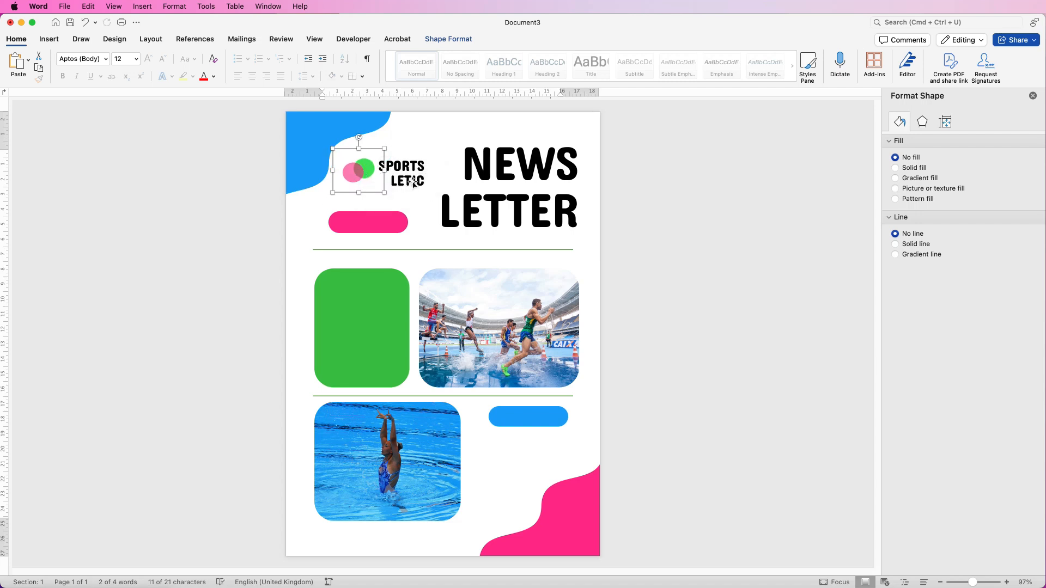
- Group SPORTS LETIC with the circles as a logo above the pink pill, and move a NEWS LETTER copy over the green panel
click(413, 183)
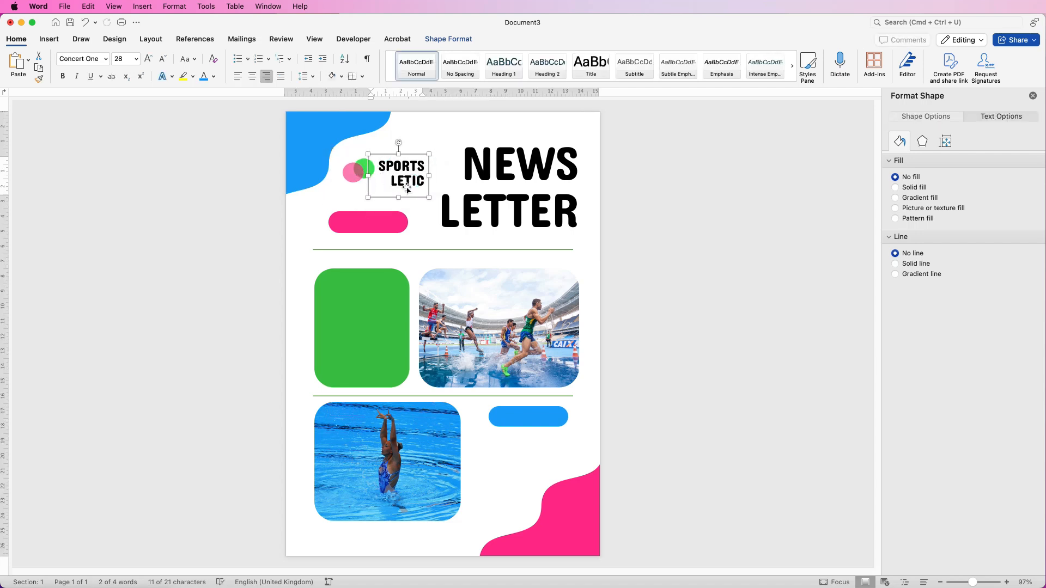
shift+click(358, 173)
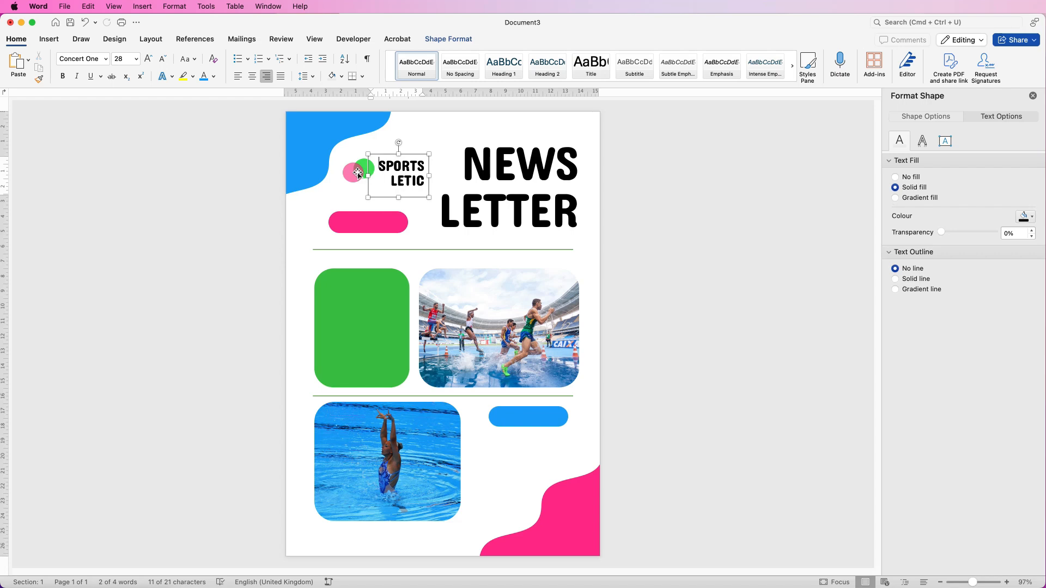
shift+click(356, 172)
click(458, 39)
click(800, 60)
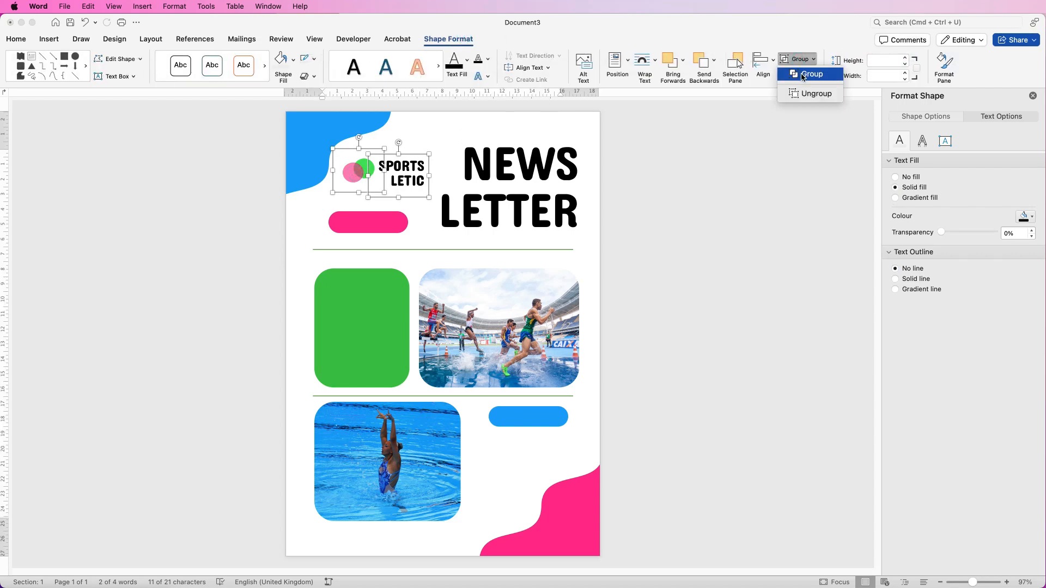
click(802, 77)
drag(410, 182, 390, 191)
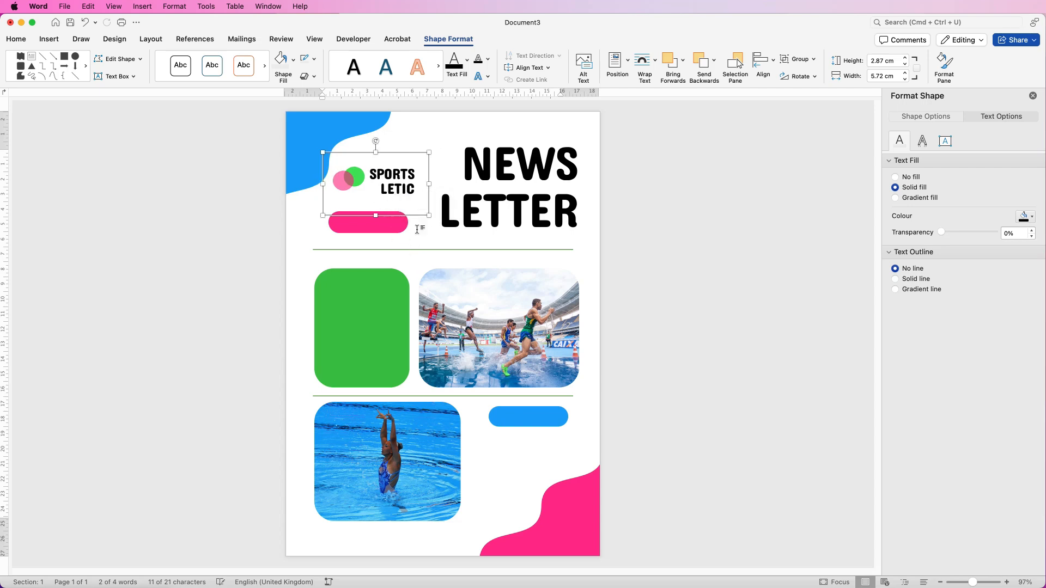
drag(517, 208, 50, 39)
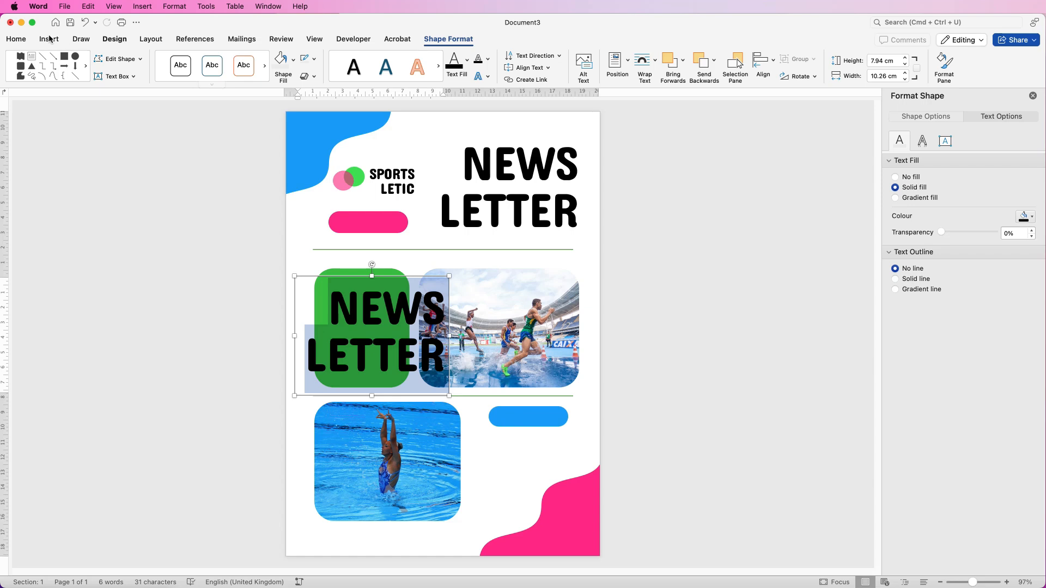
- Format the NEWS LETTER copy as white, left-aligned 12 pt Aptos
click(17, 40)
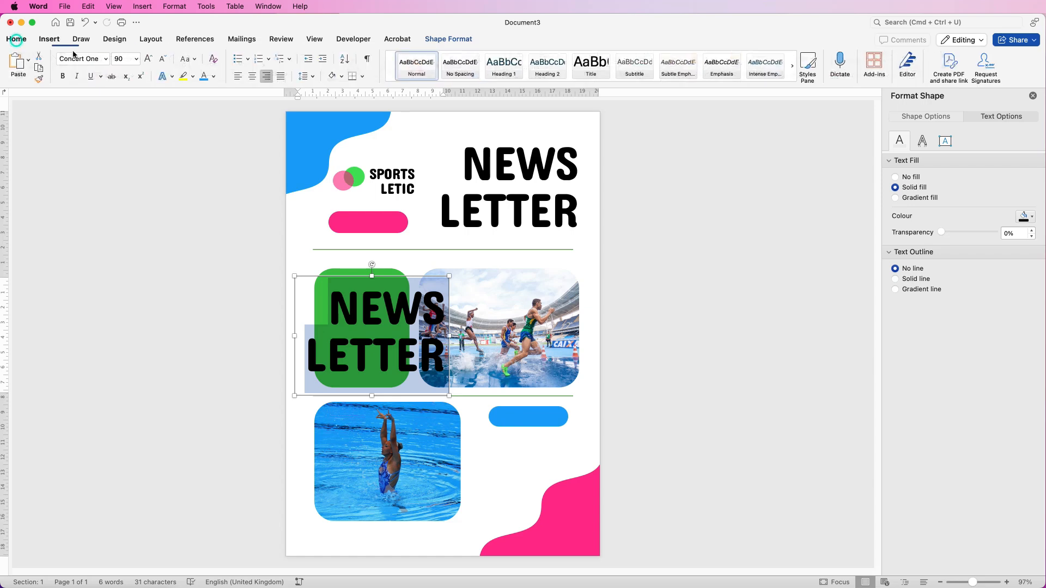
click(136, 63)
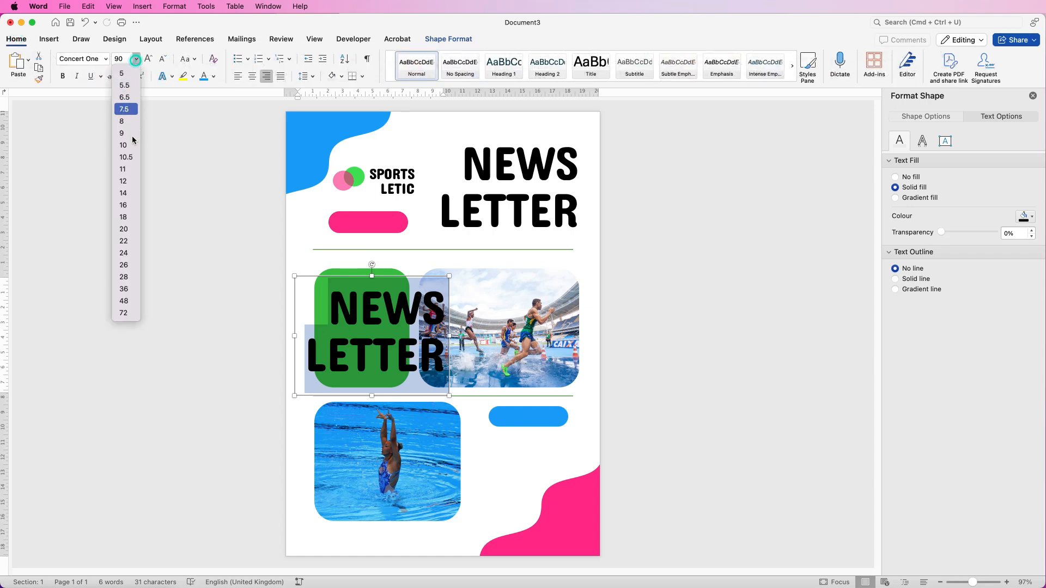
click(126, 183)
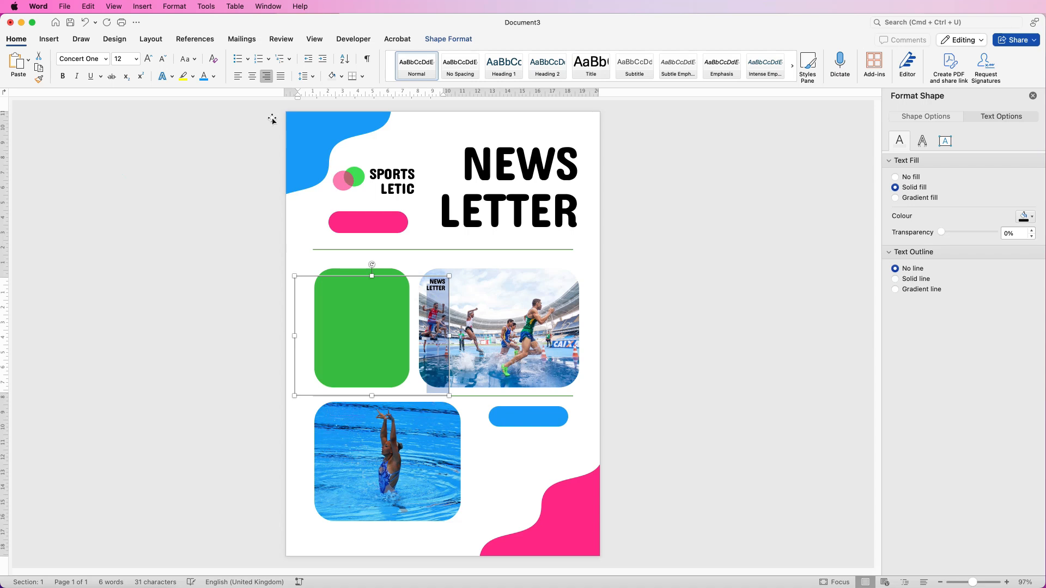
click(237, 77)
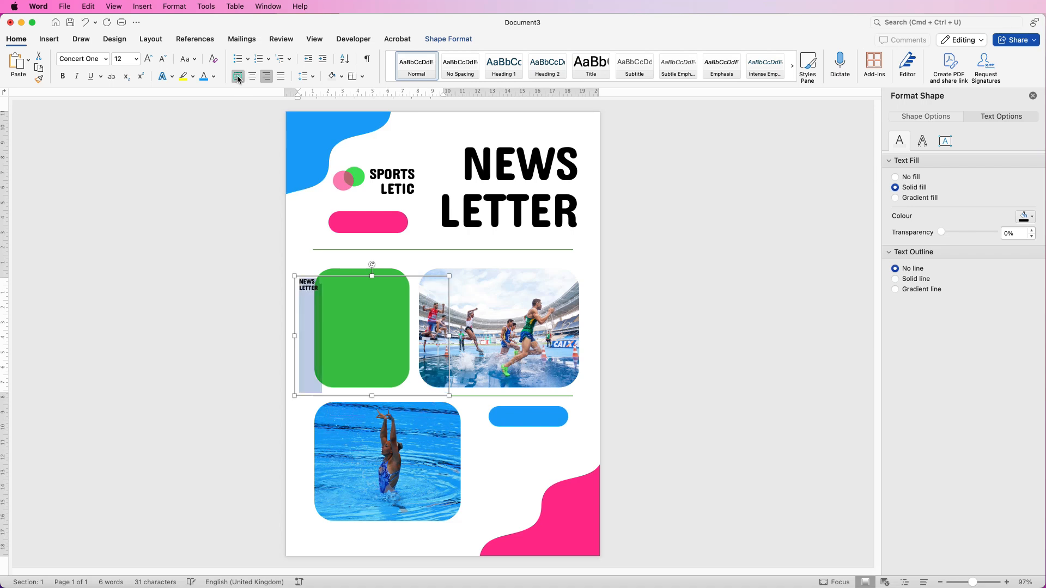
click(106, 60)
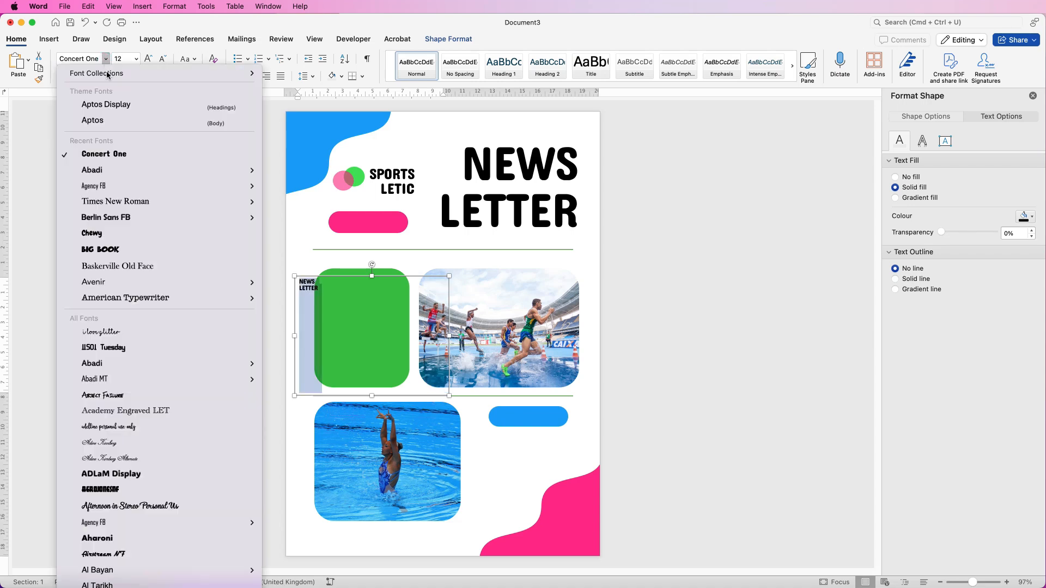
click(91, 121)
click(214, 77)
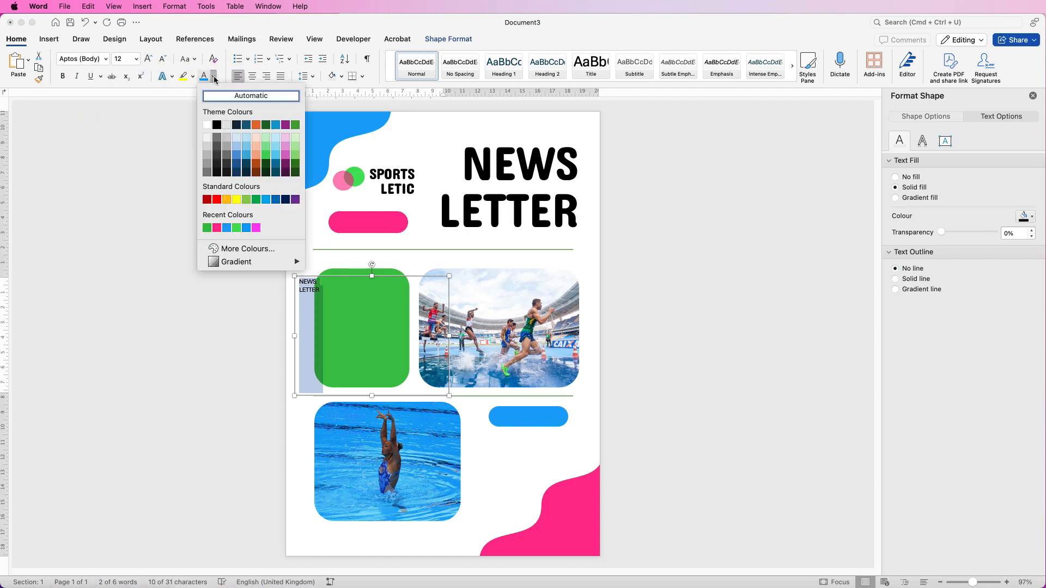
click(207, 124)
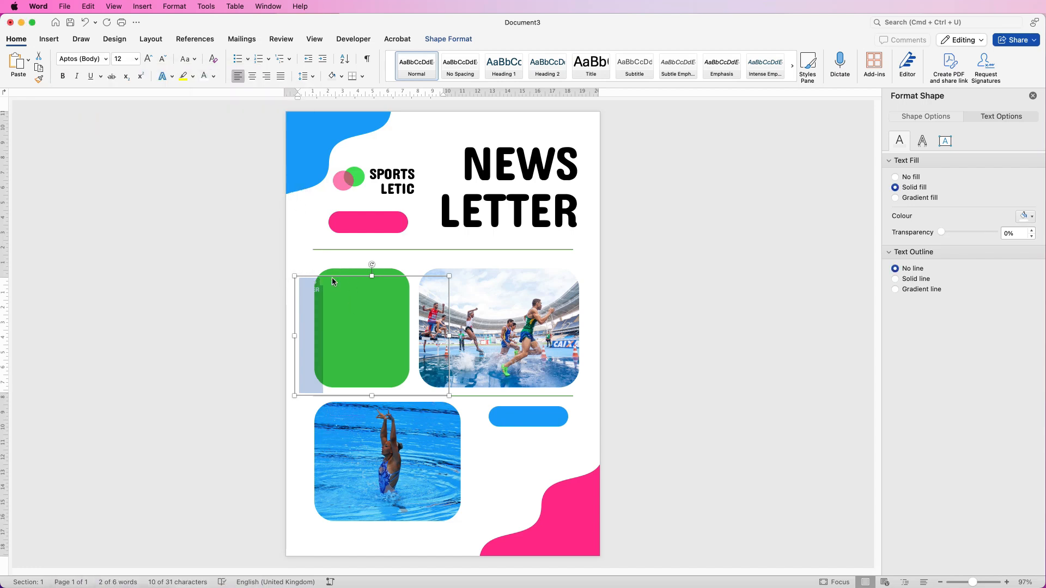
- Fit the text box inside the green panel and paste the SECTION ON TITLE paragraphs over its text
drag(334, 277, 357, 277)
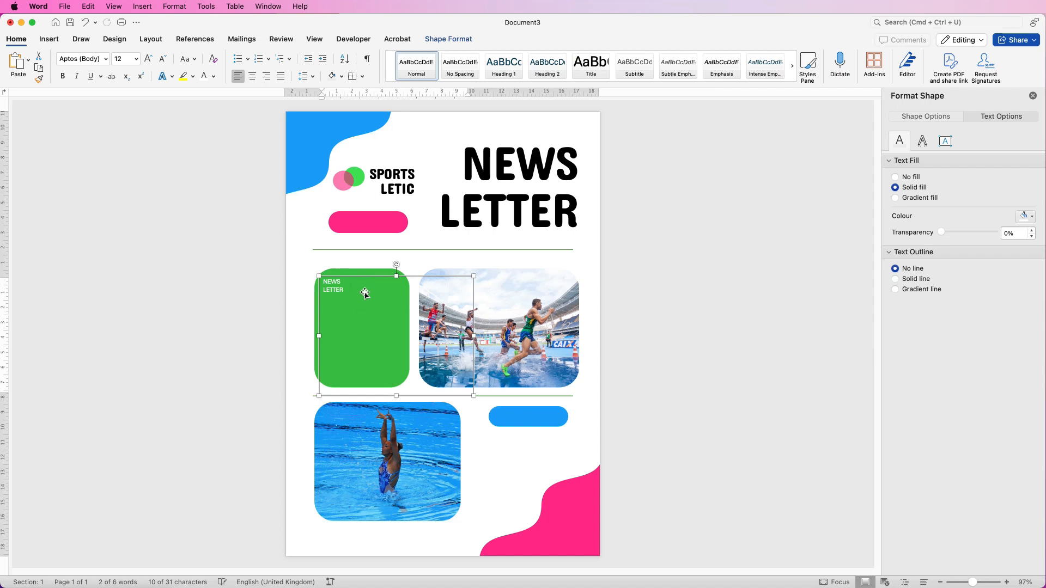
drag(473, 396, 404, 379)
click(354, 294)
mouse_move(348, 291)
mouse_down()
mouse_move(323, 284)
mouse_move(334, 289)
mouse_up()
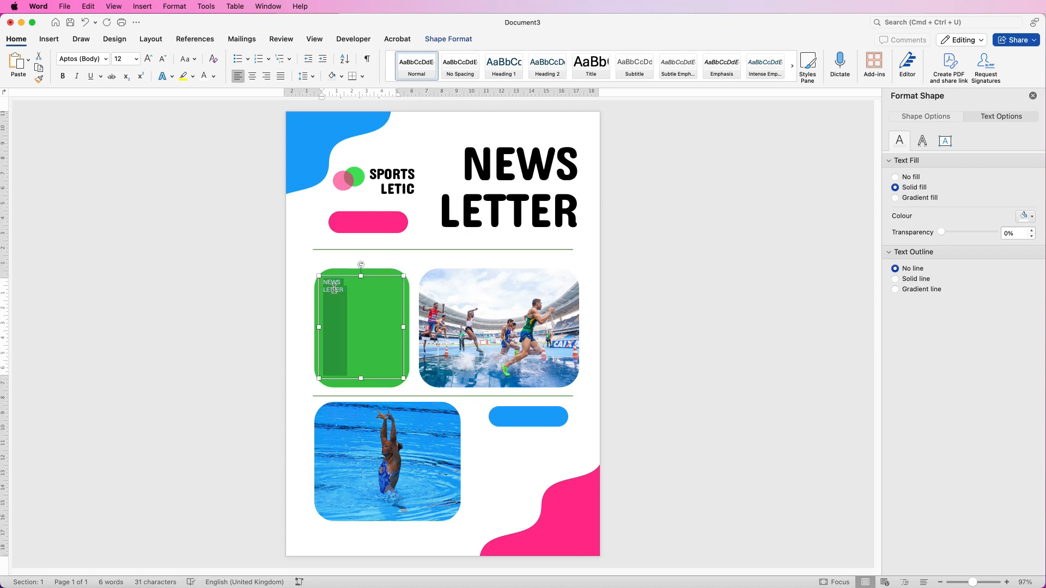
key(super+v)
- Lengthen the green panel's text box downward, nudge it up-right, and check the section text formatting
drag(361, 379, 361, 392)
drag(347, 326, 351, 321)
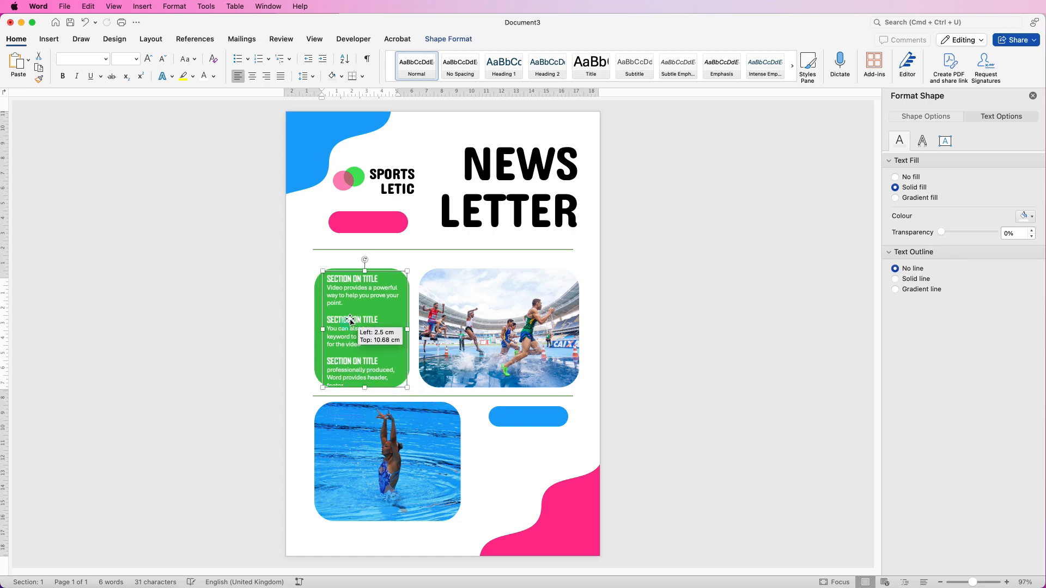
drag(363, 281, 368, 283)
click(370, 280)
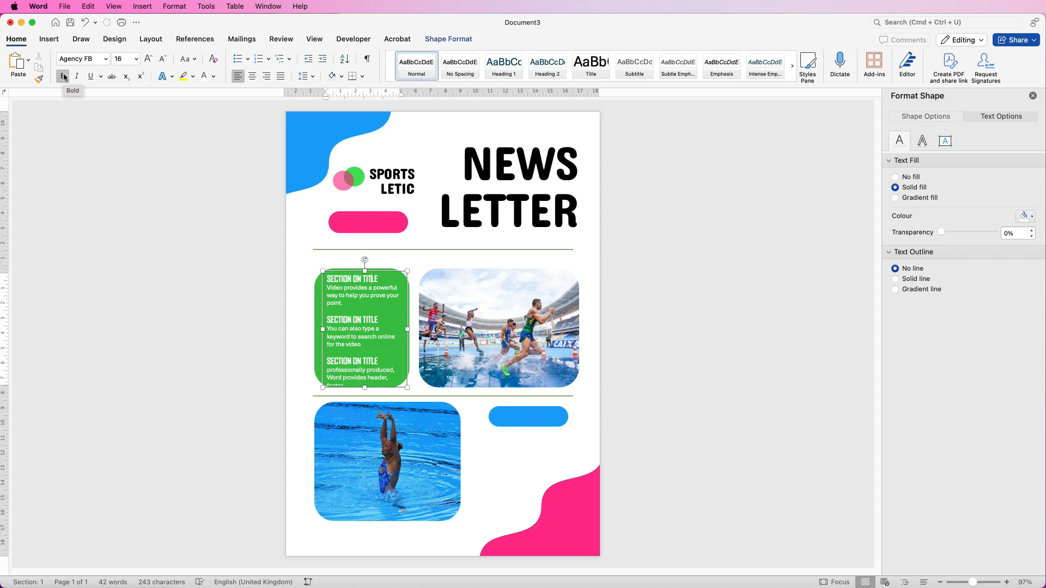
drag(345, 303, 371, 297)
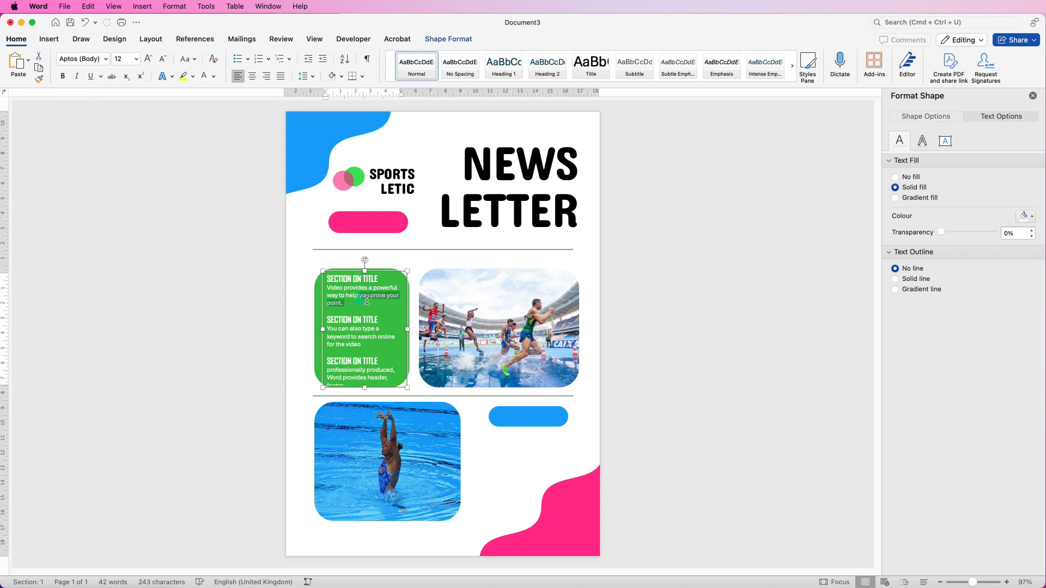
click(370, 295)
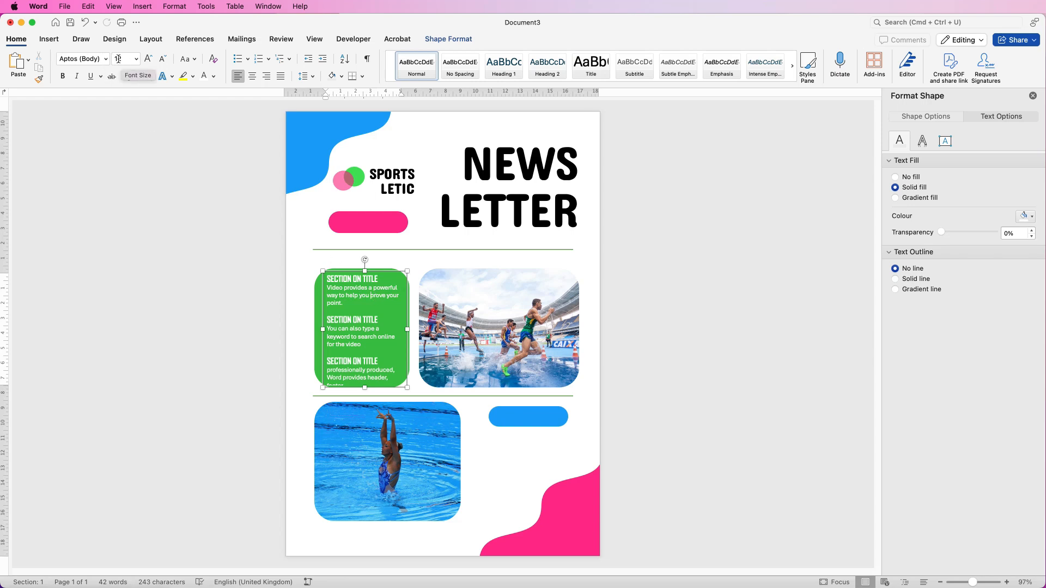
- Stretch the inner text box downward and extend the green rounded rectangle upward so all section text fits
key(Escape)
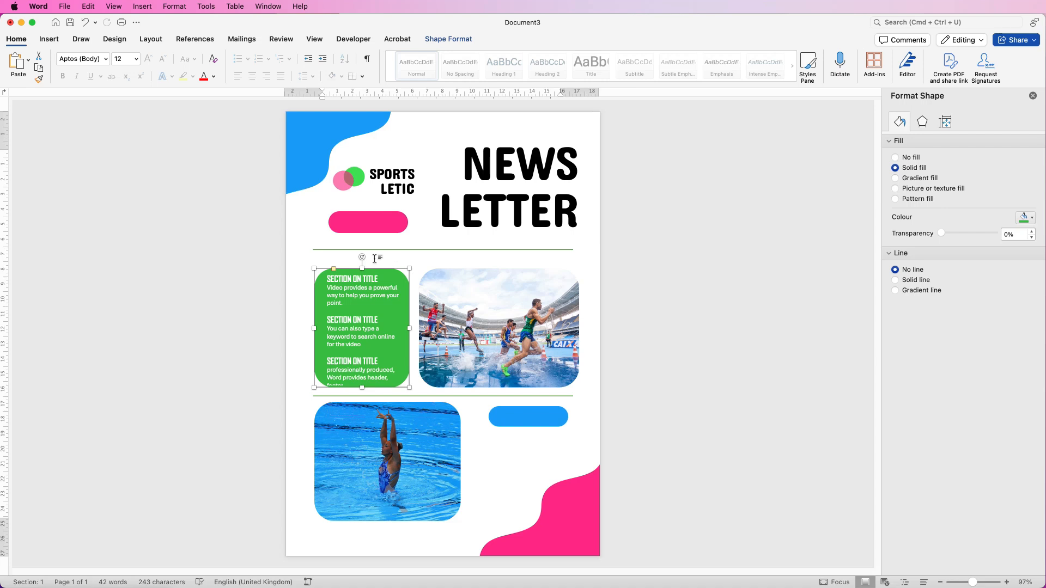
drag(363, 388, 365, 396)
click(364, 362)
click(336, 281)
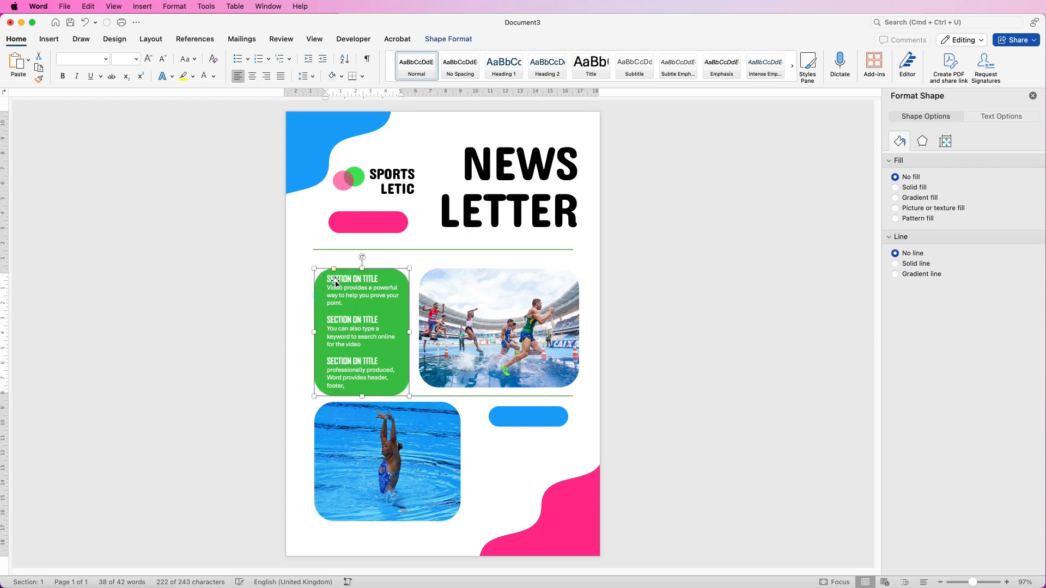
drag(361, 266, 360, 263)
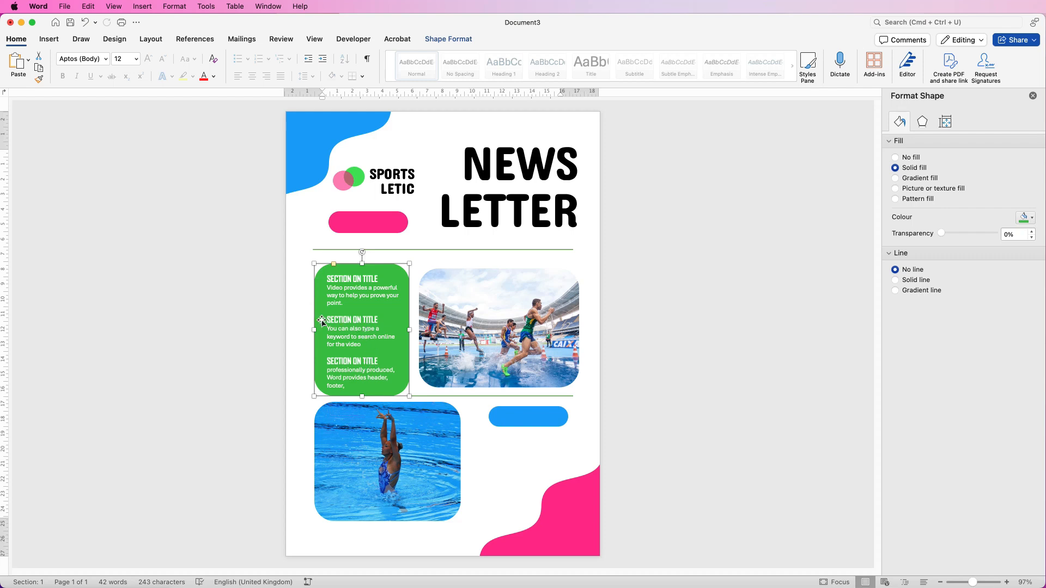
click(322, 322)
click(316, 317)
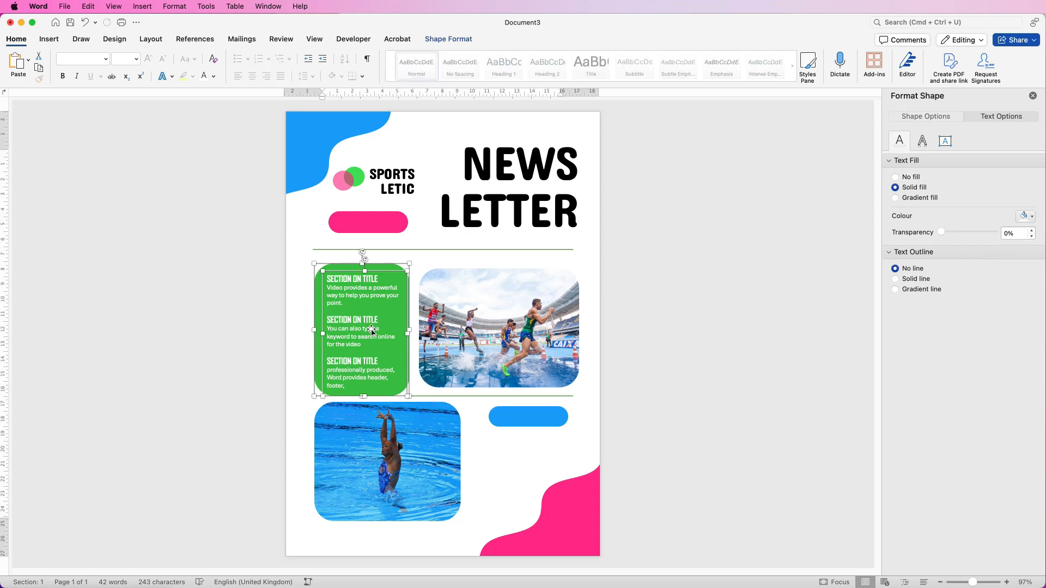
- Open the Selection Pane and toggle the blue pill, pink pill and pink wave visibility to identify them
click(460, 41)
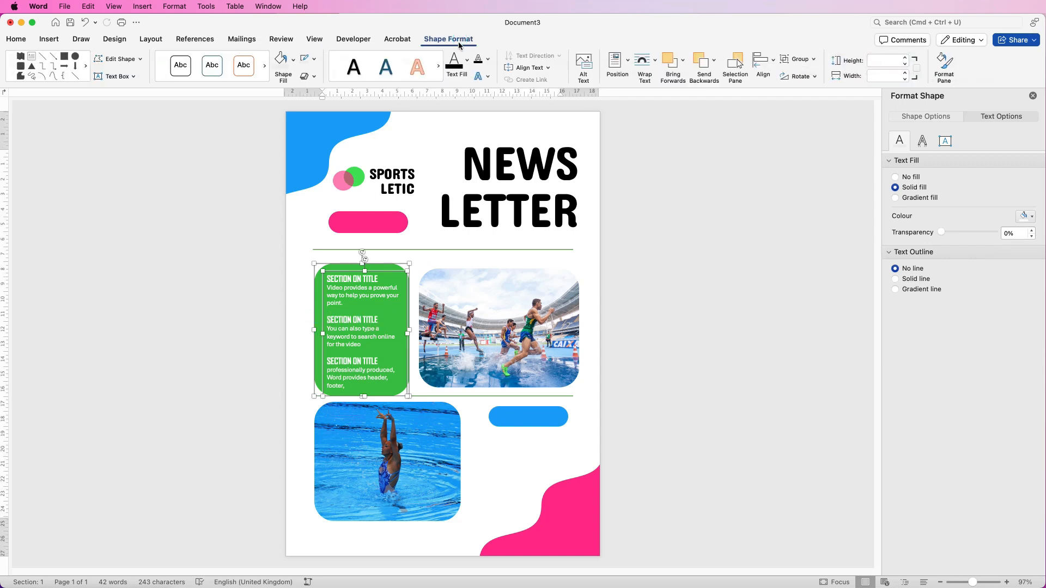
click(735, 66)
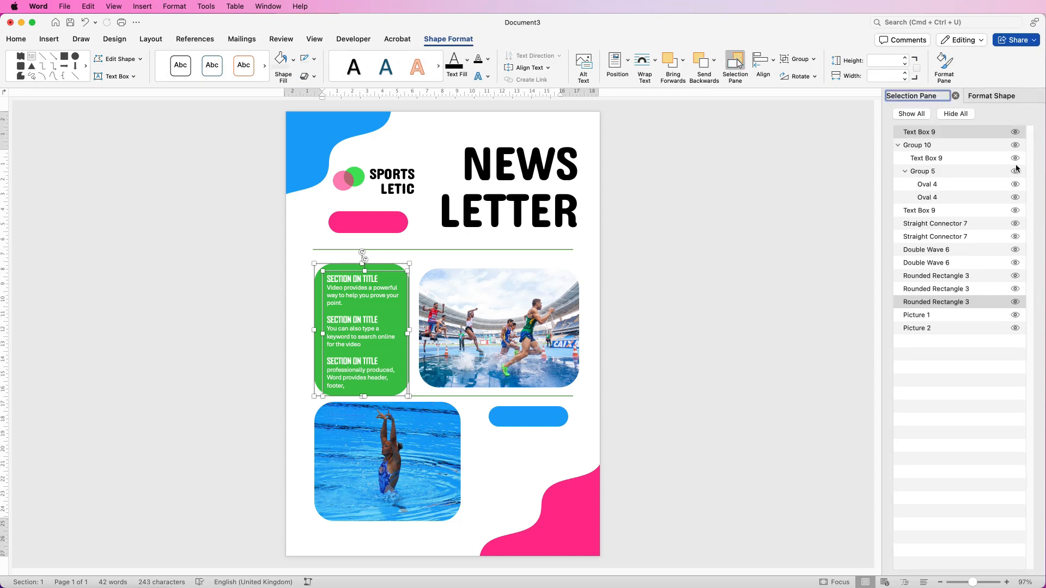
click(1015, 289)
click(1016, 289)
click(1015, 276)
click(1015, 277)
click(1016, 264)
click(1016, 263)
- Select Rounded Rectangle 3 with Text Box 9 in the Selection Pane and group them
click(919, 304)
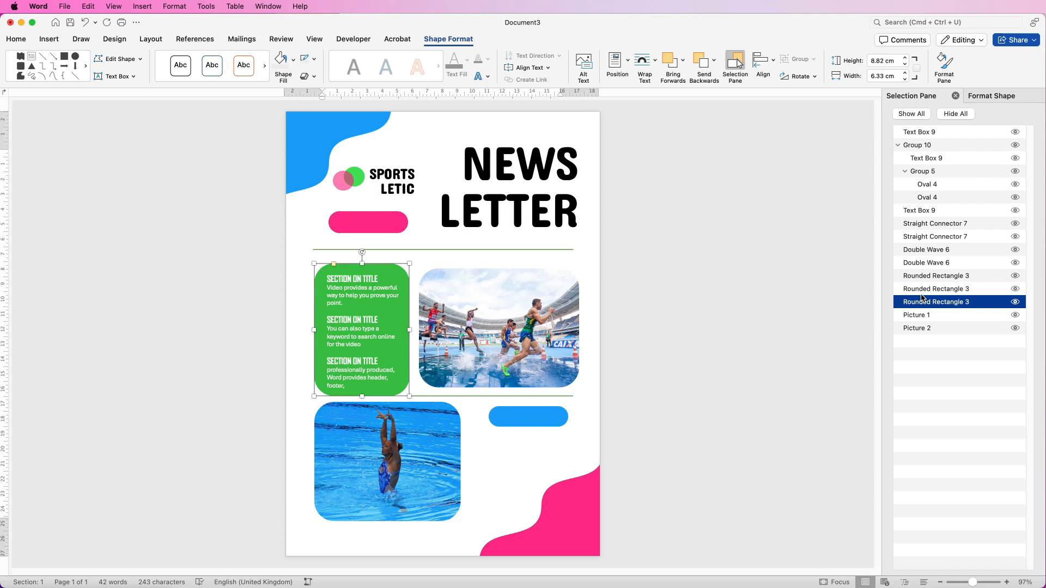
shift+click(920, 290)
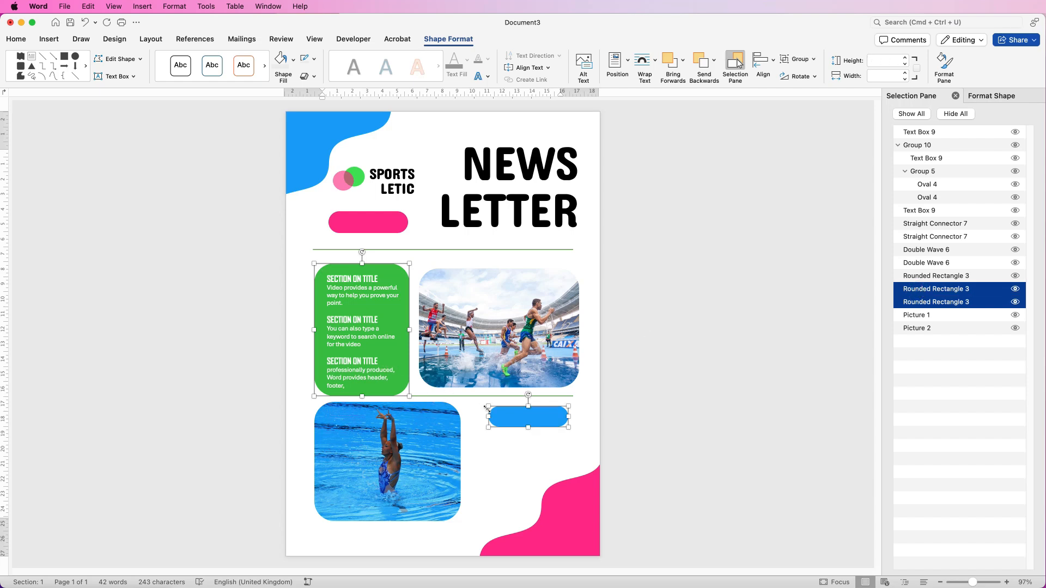
click(955, 276)
click(935, 304)
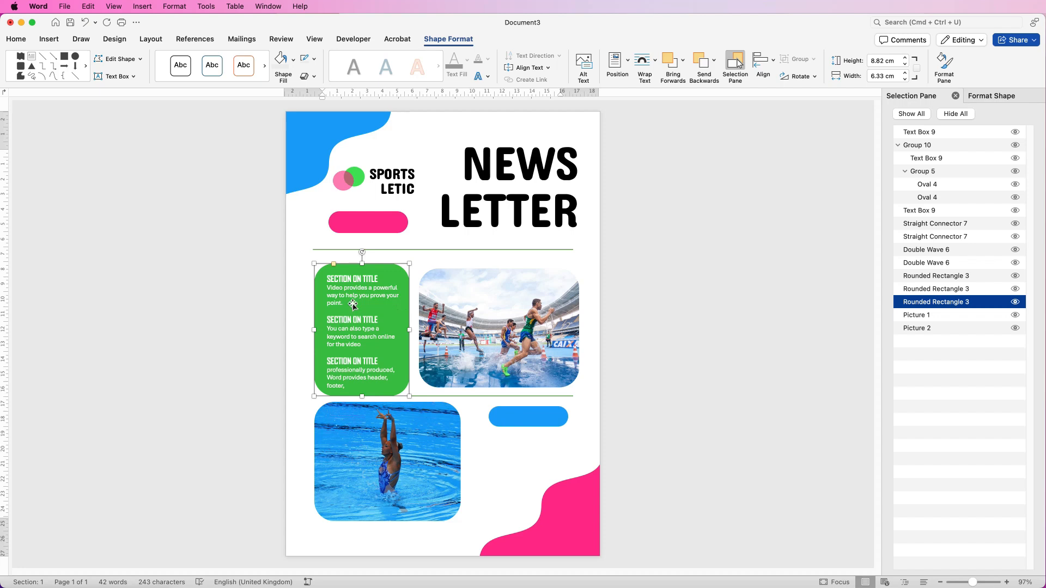
click(1015, 211)
click(1015, 210)
click(1015, 131)
click(1015, 132)
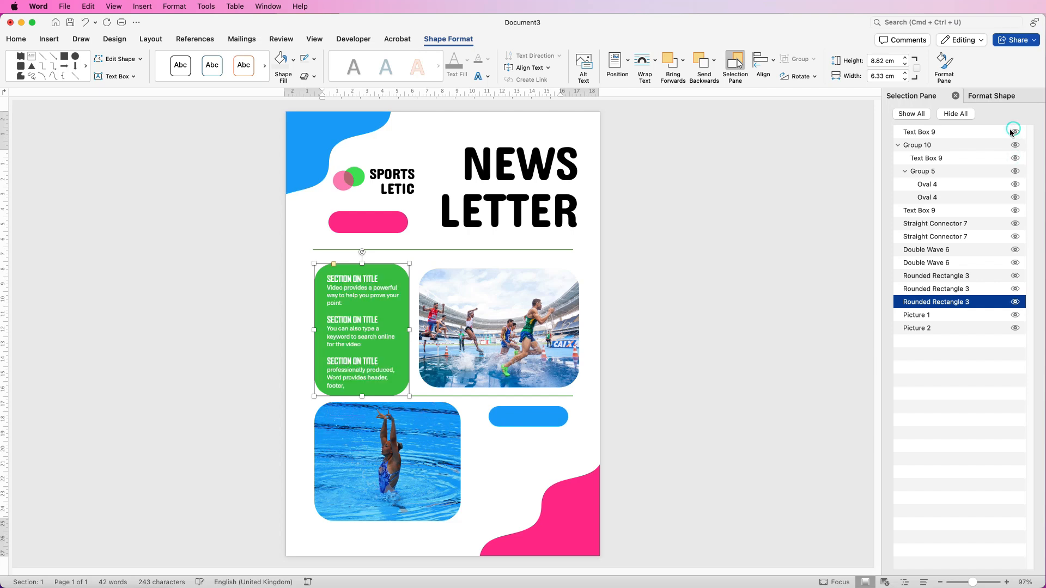
super+click(950, 132)
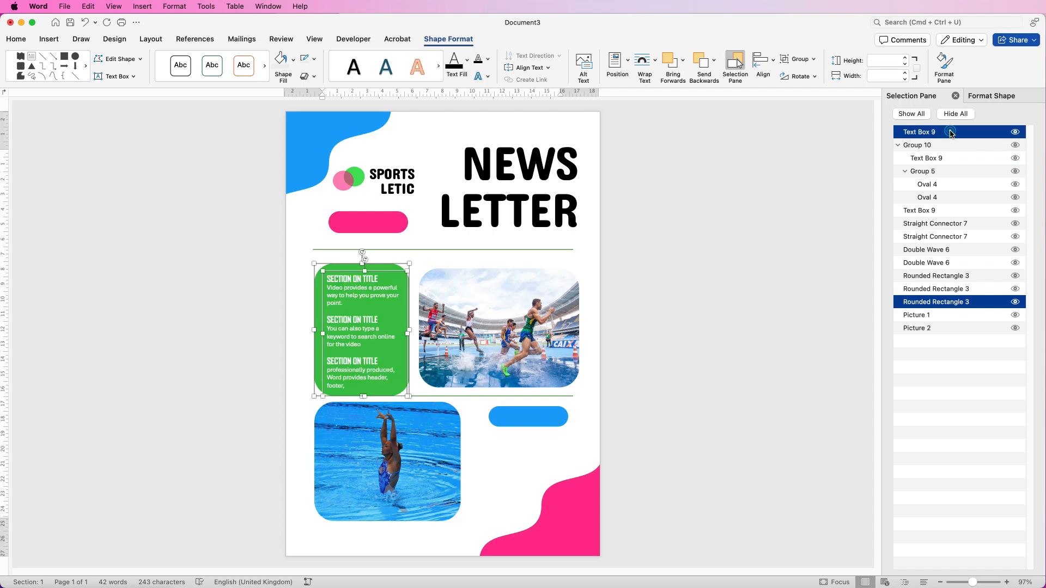
click(813, 60)
click(807, 74)
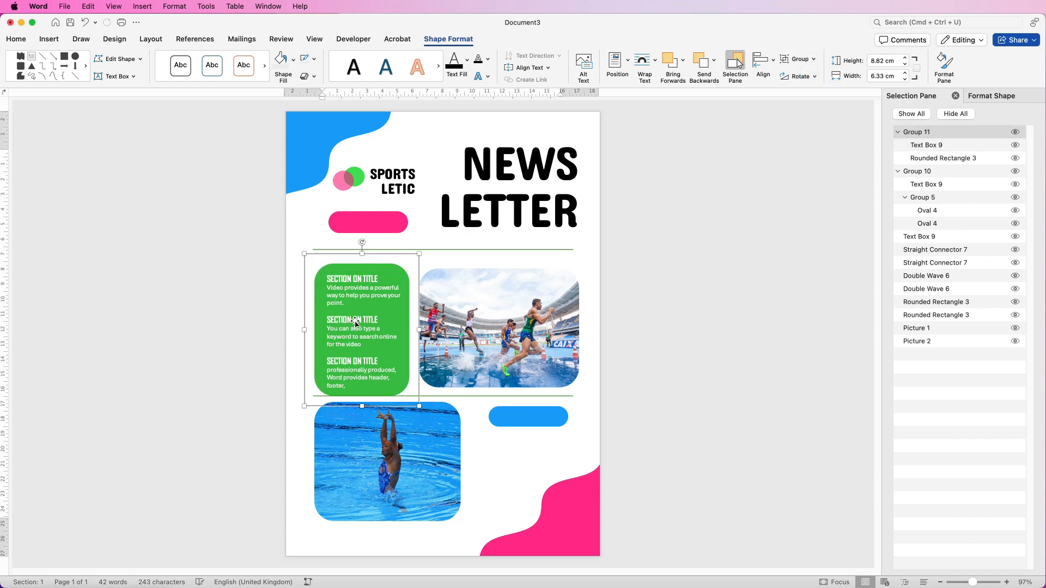
- Nudge the new green group, then copy the NEWS LETTER heading box to the page's lower right
drag(352, 315, 370, 325)
click(516, 210)
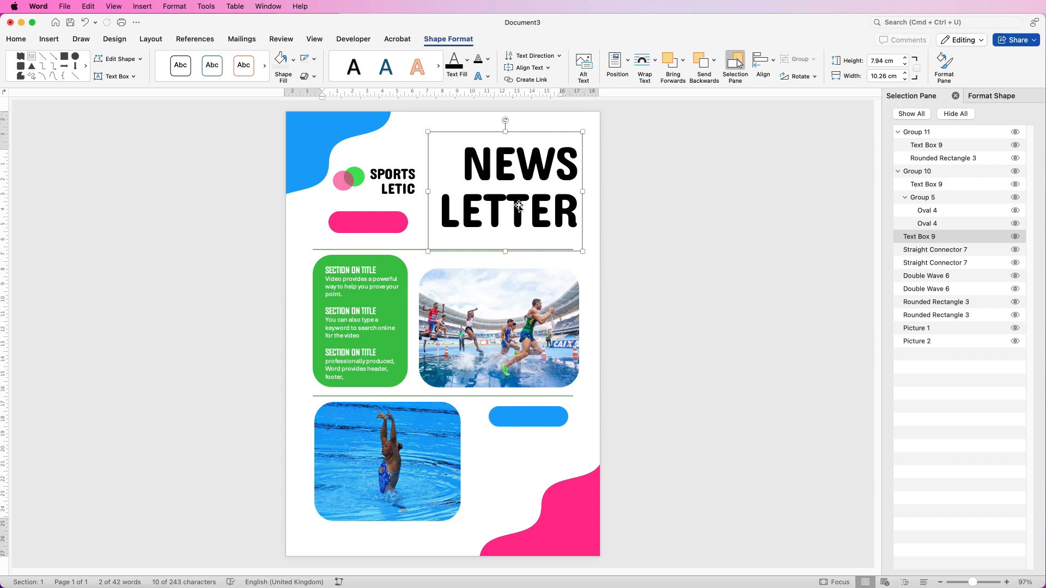
drag(517, 224, 512, 507)
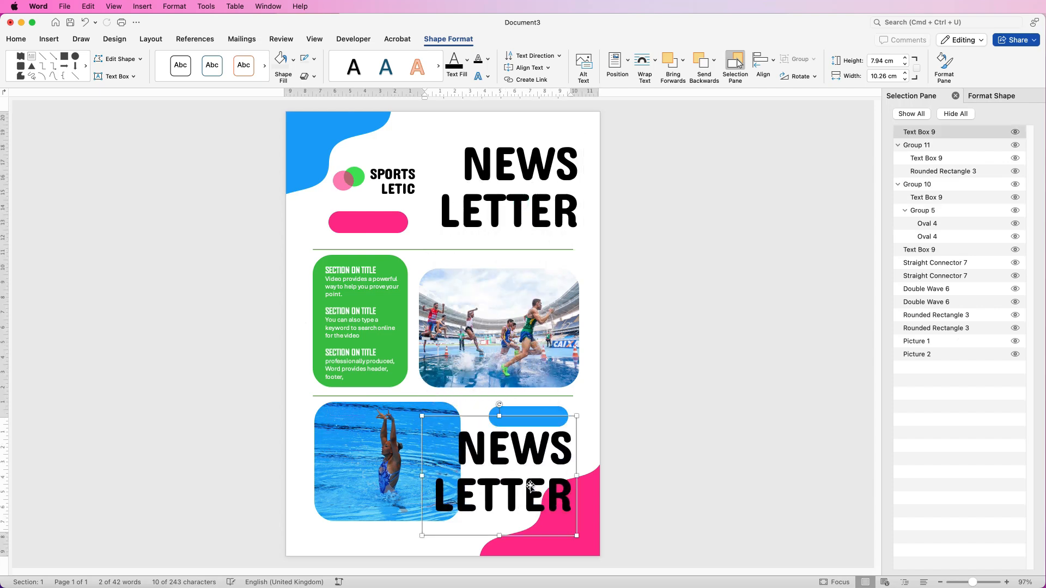
- Set all text in the copied box to 12 pt
key(super+a)
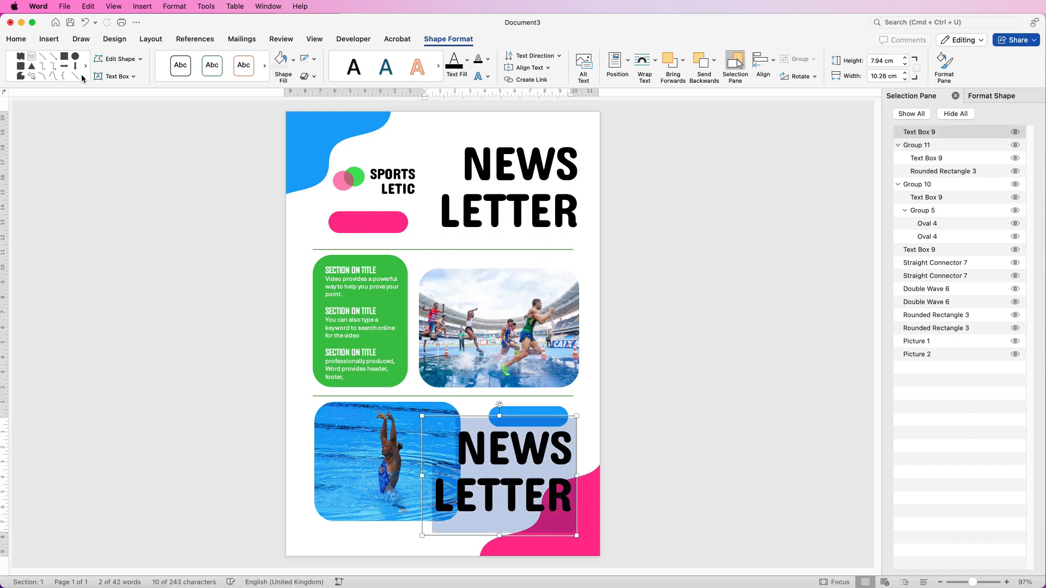
click(17, 40)
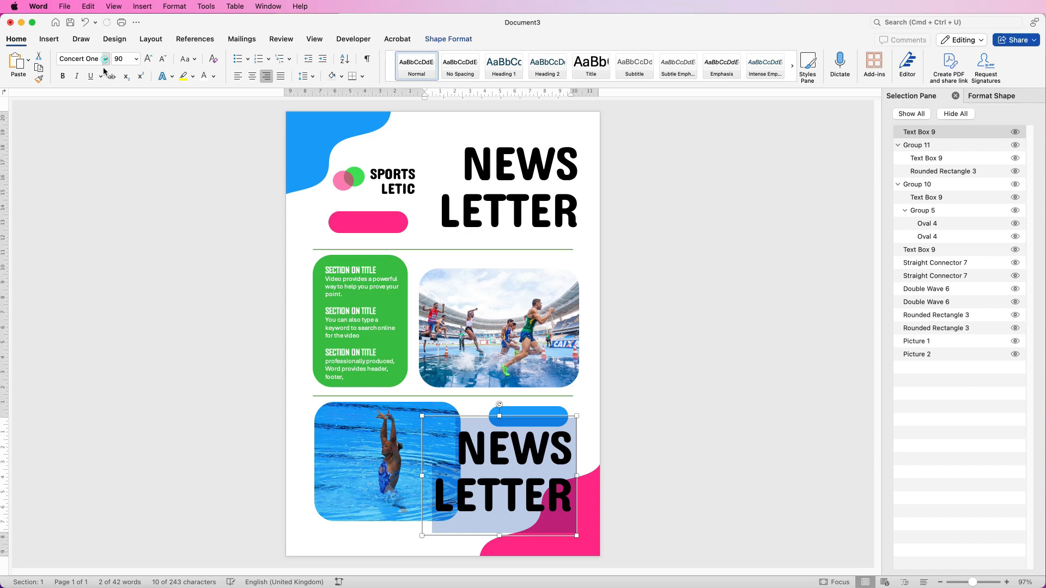
click(106, 59)
click(137, 61)
click(136, 59)
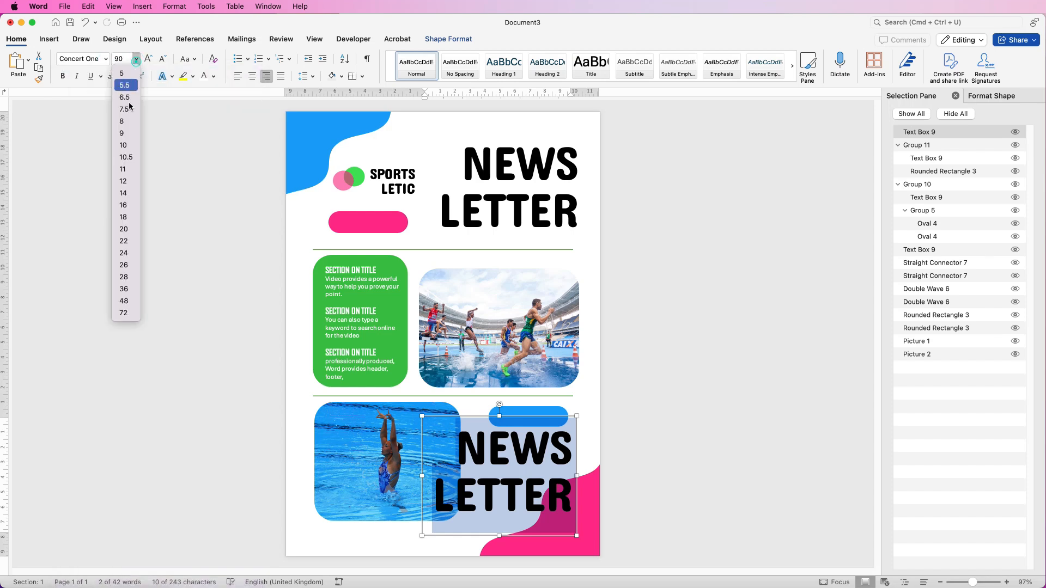
click(124, 181)
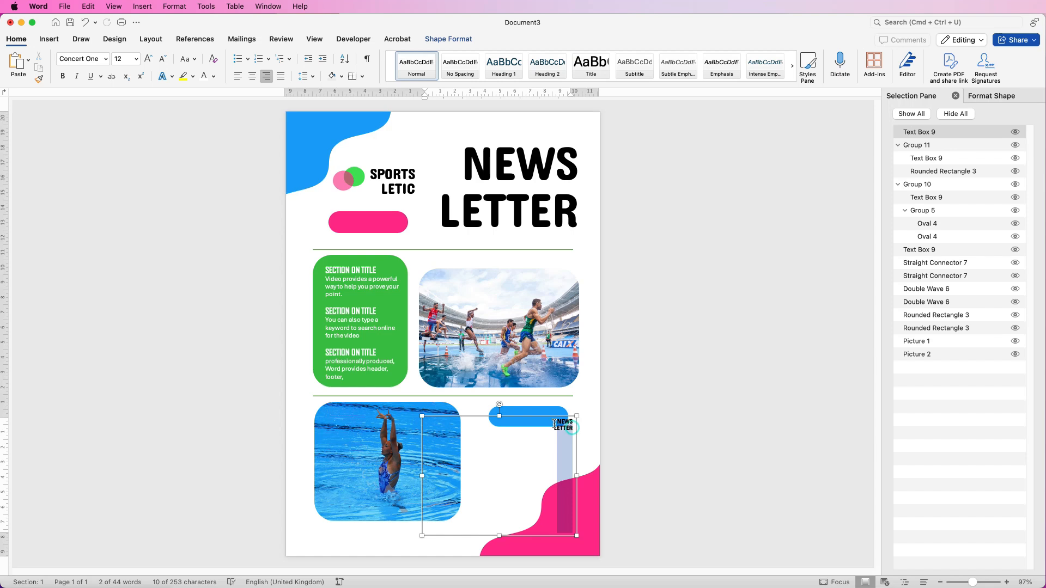
- Paste the body paragraphs into the copied box and resize it to sit under the blue pill
text(Video provides a powerful way to help you prove your point. When you click Online Video, you can paste in the embed code for the video you want to add.  You can also type a keyword to search online for the video that best fits your document. To make your document look professionally produced.)
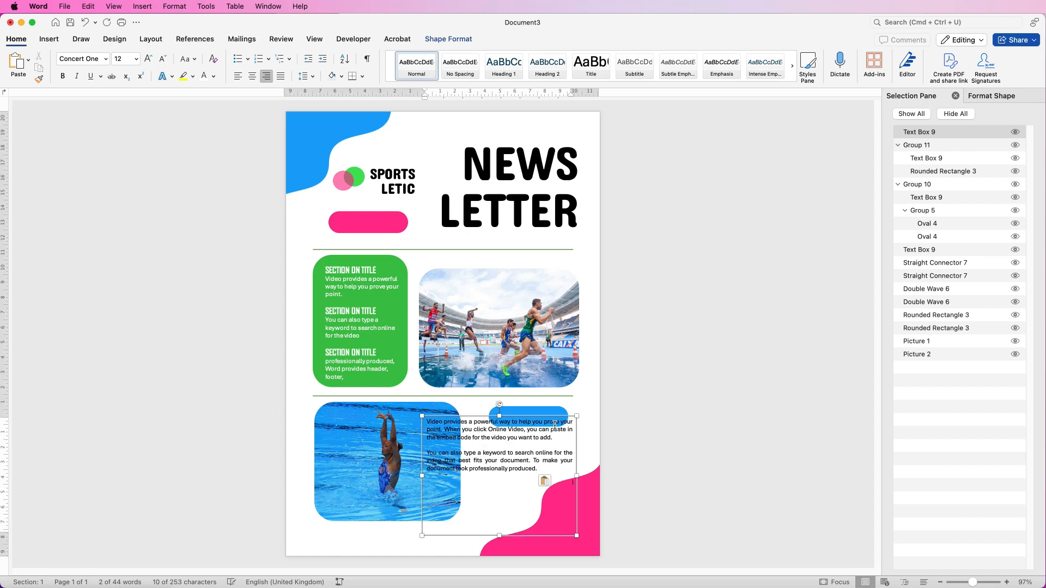
drag(423, 477, 472, 478)
drag(525, 416, 525, 435)
drag(577, 485, 582, 486)
drag(536, 509, 535, 504)
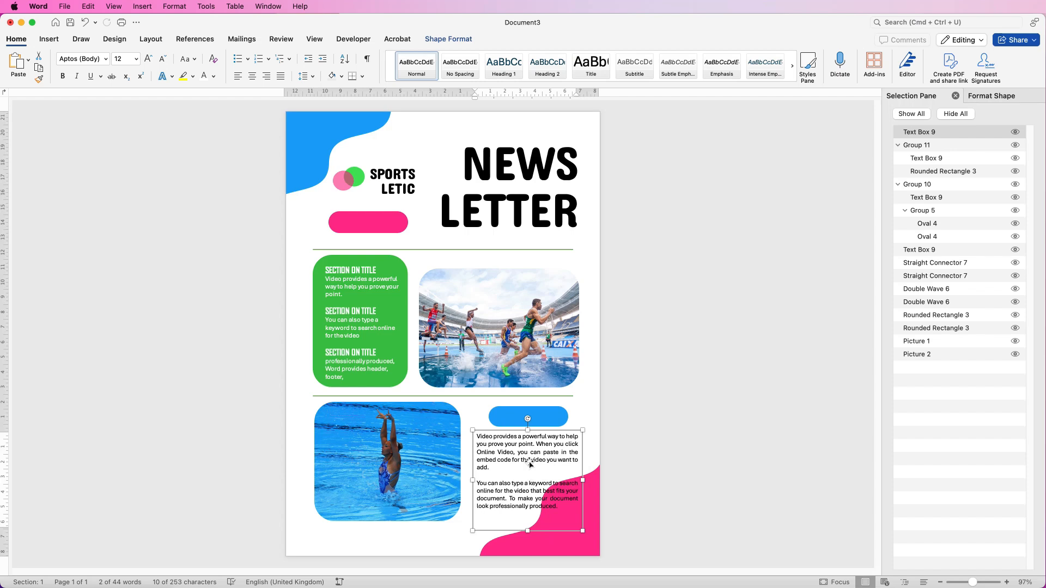
click(523, 497)
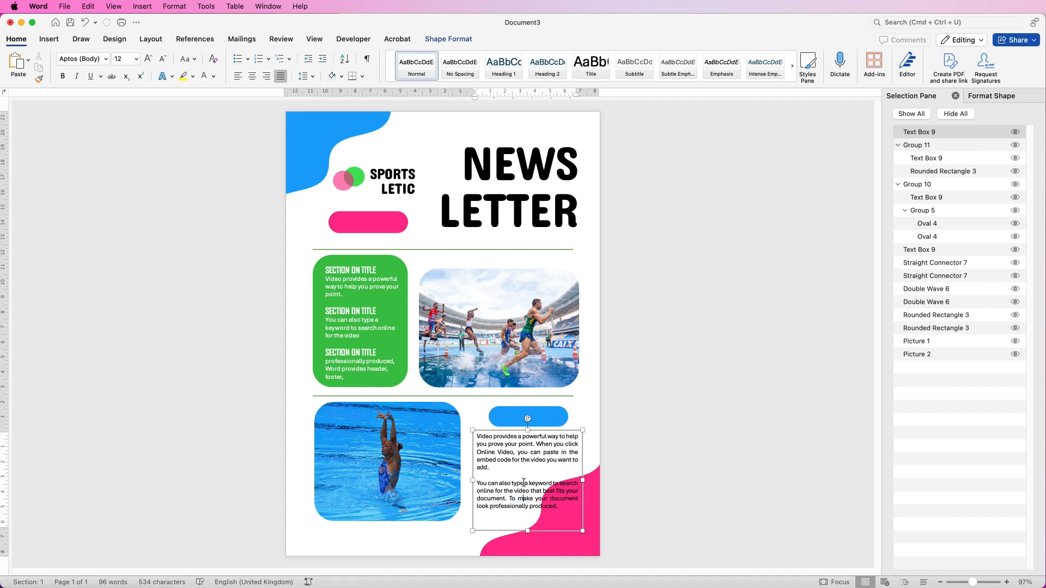
- Duplicate the body box, replace its text with 'TITLE OF SECTION', and shrink it onto the blue pill
drag(496, 490, 363, 465)
drag(430, 481, 350, 409)
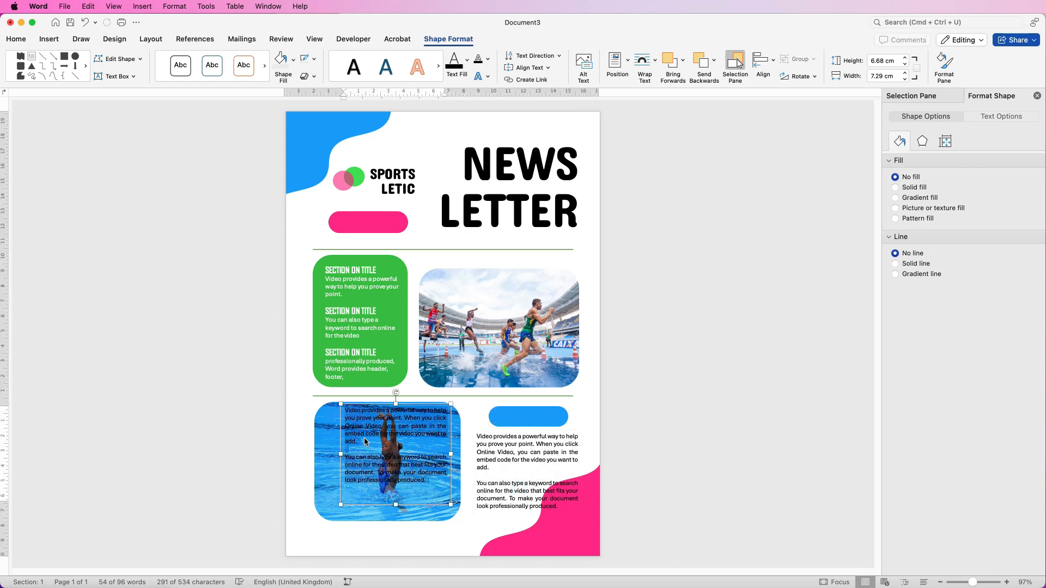
key(BackSpace)
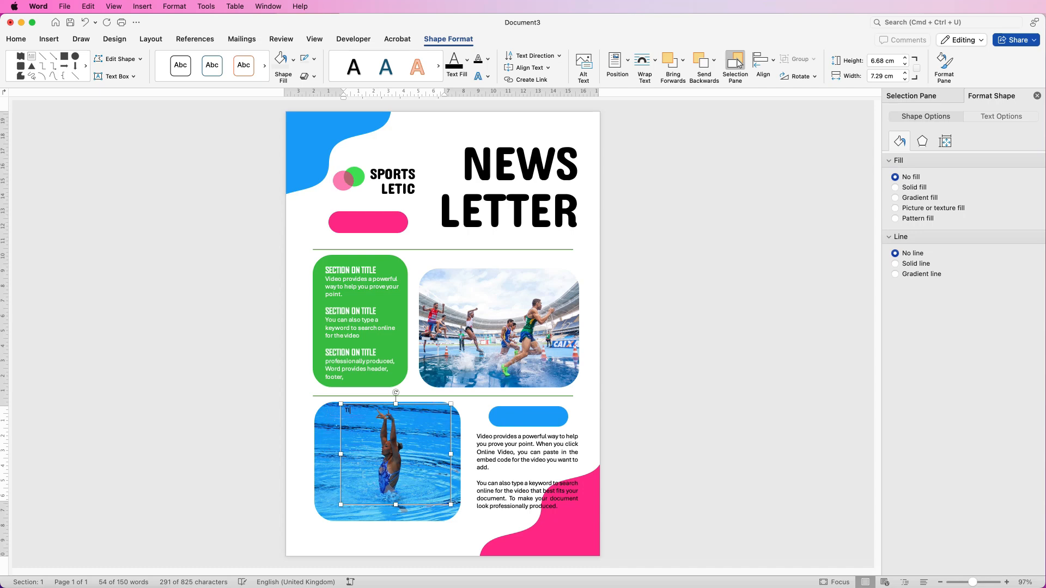
text(TITLE OF SECTION)
drag(451, 505, 540, 416)
drag(974, 584, 982, 583)
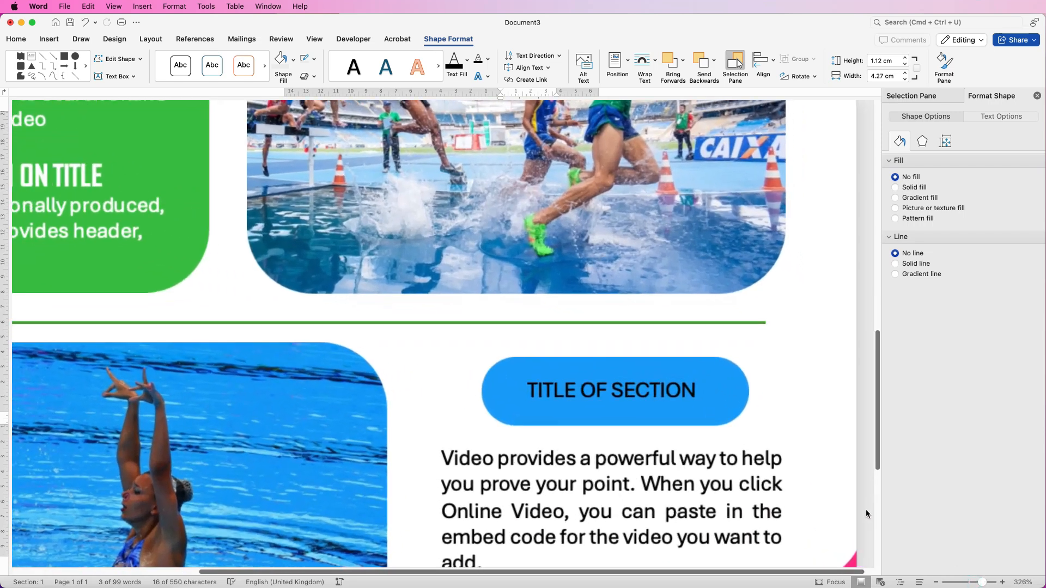
- Format the TITLE OF SECTION text as centred, white, bold Agency FB at 20 pt
click(14, 40)
click(147, 59)
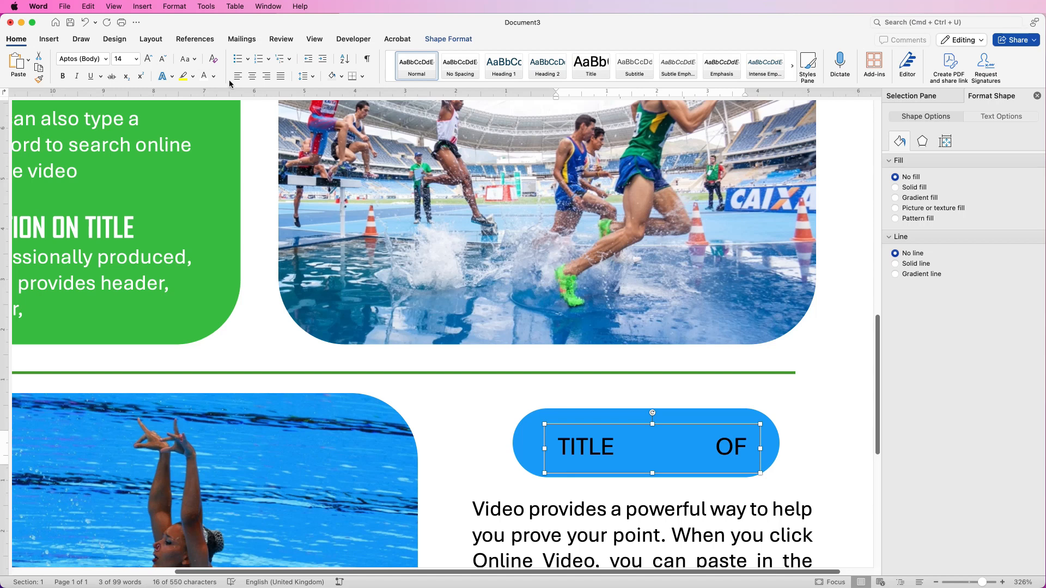
click(252, 78)
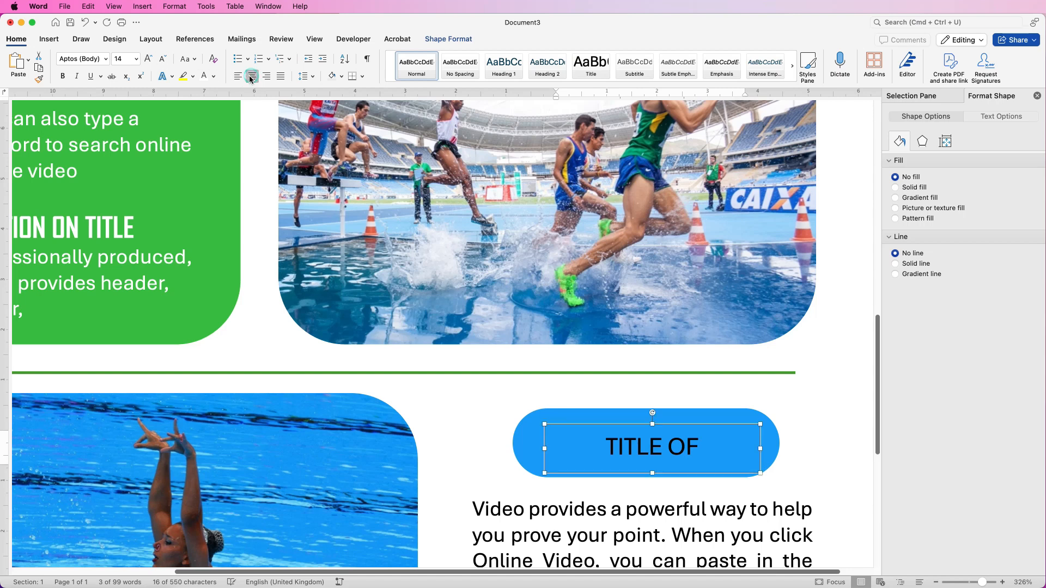
click(214, 76)
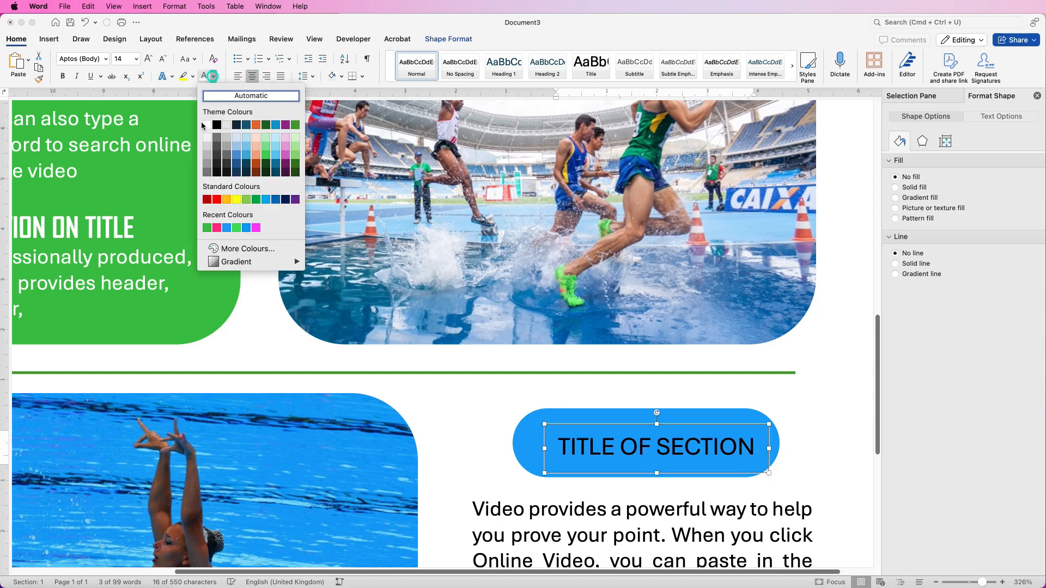
click(206, 126)
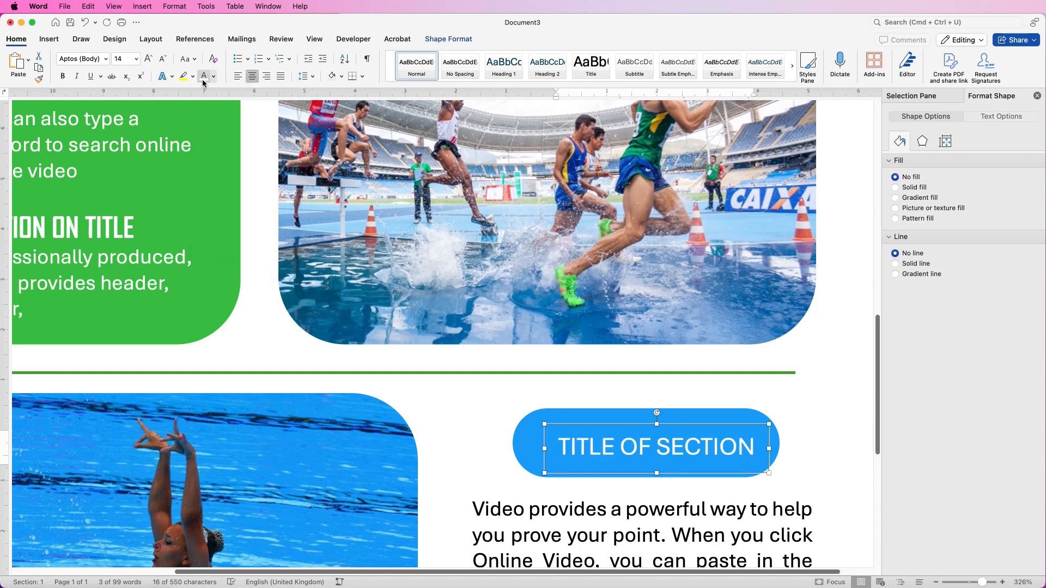
click(60, 80)
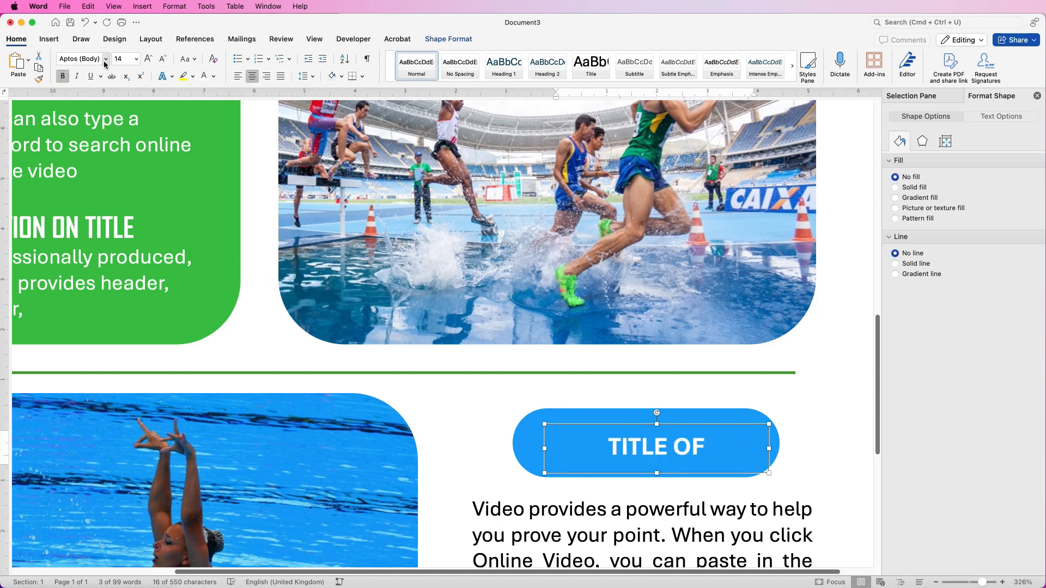
click(105, 63)
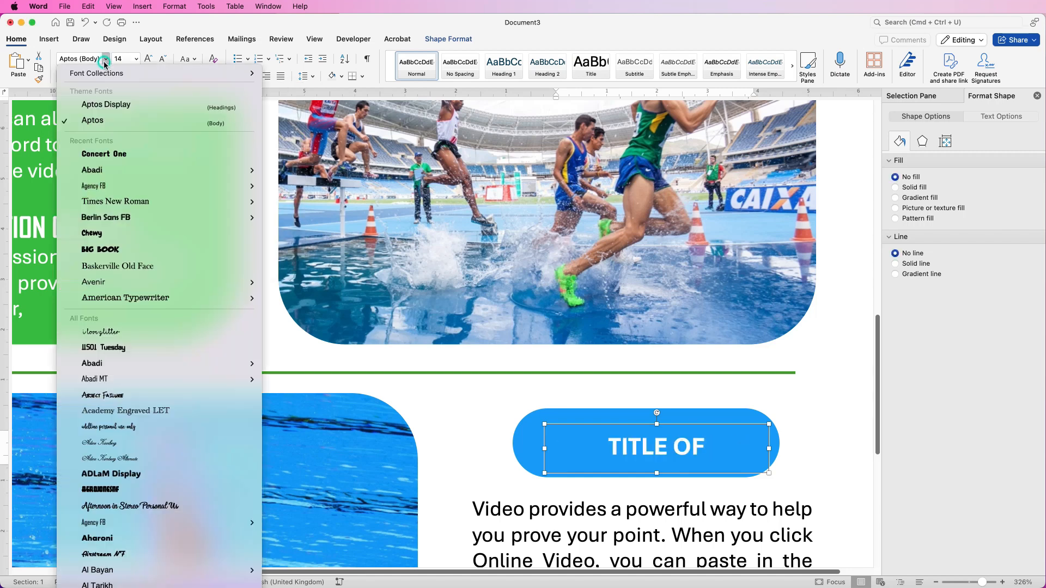
click(91, 189)
click(148, 59)
click(146, 61)
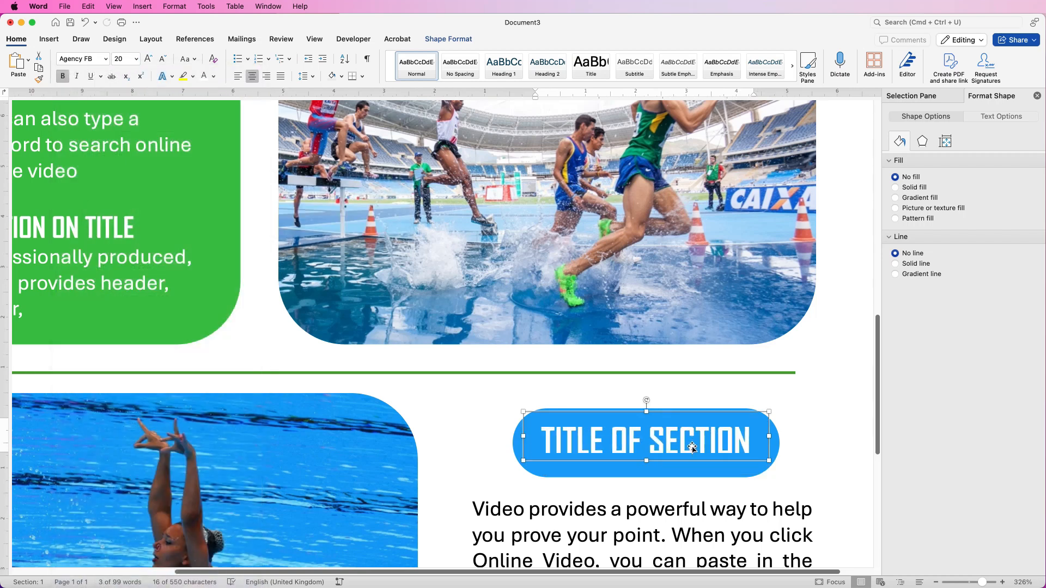
- Adjust the title box height, then align the title and blue pill centre and middle
drag(646, 462, 646, 466)
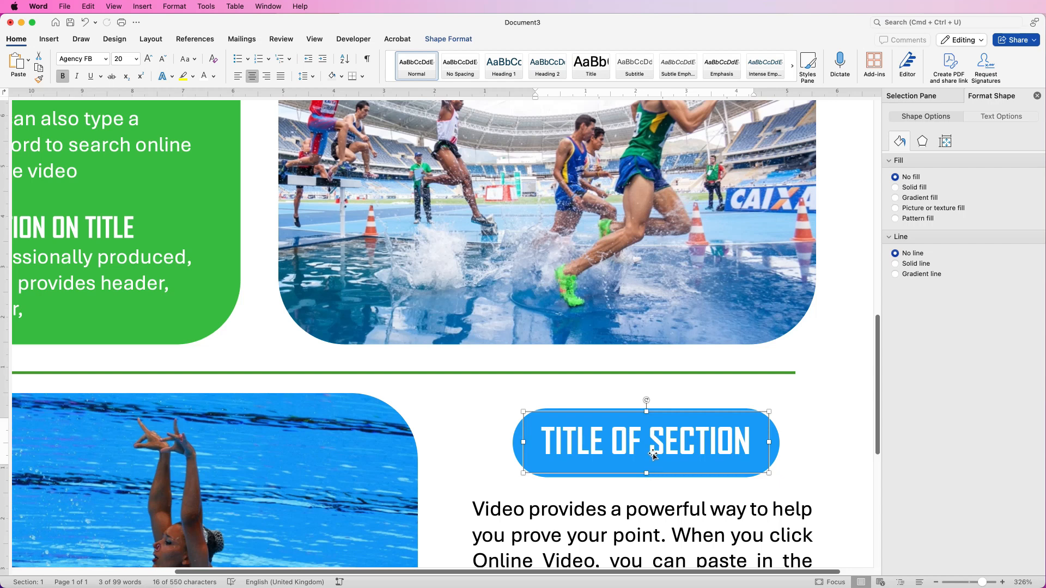
drag(647, 473, 646, 470)
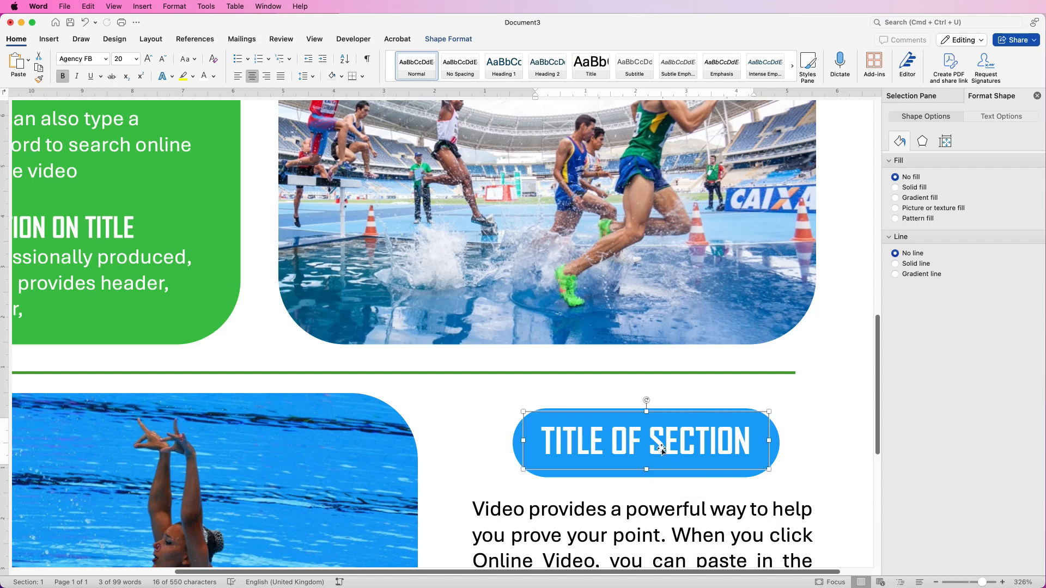
click(778, 443)
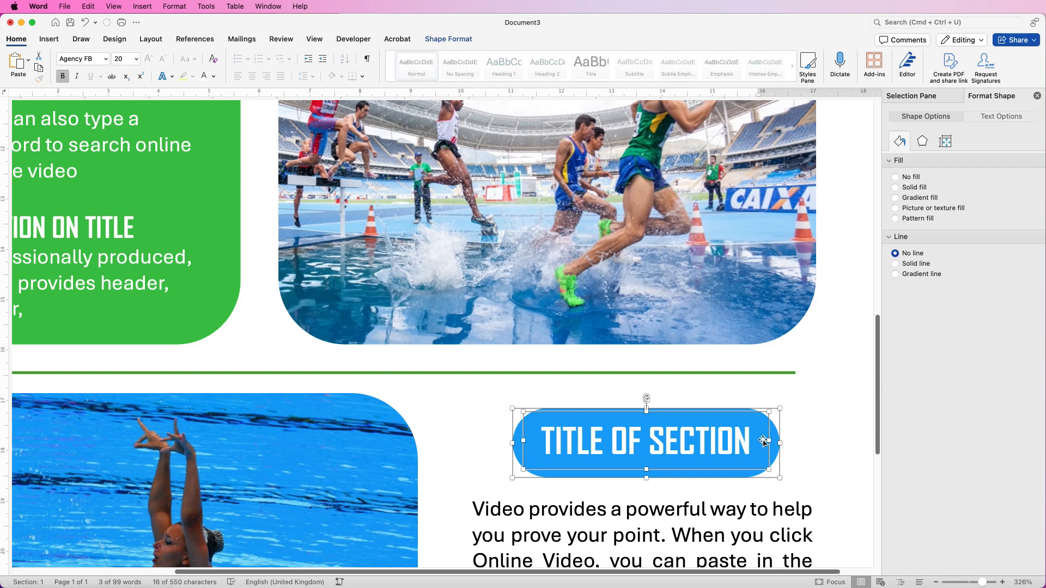
click(449, 39)
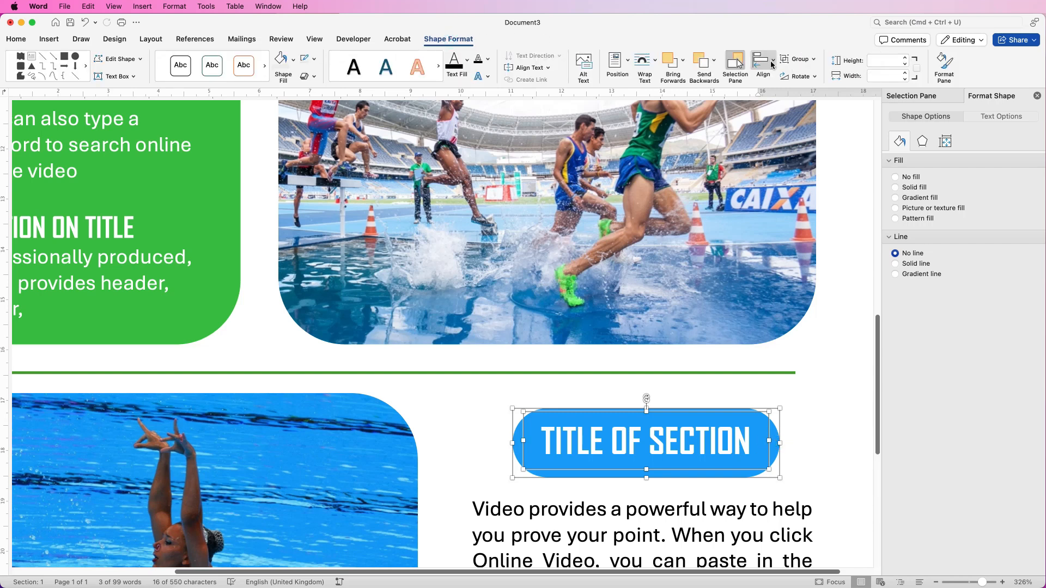
click(772, 64)
click(781, 102)
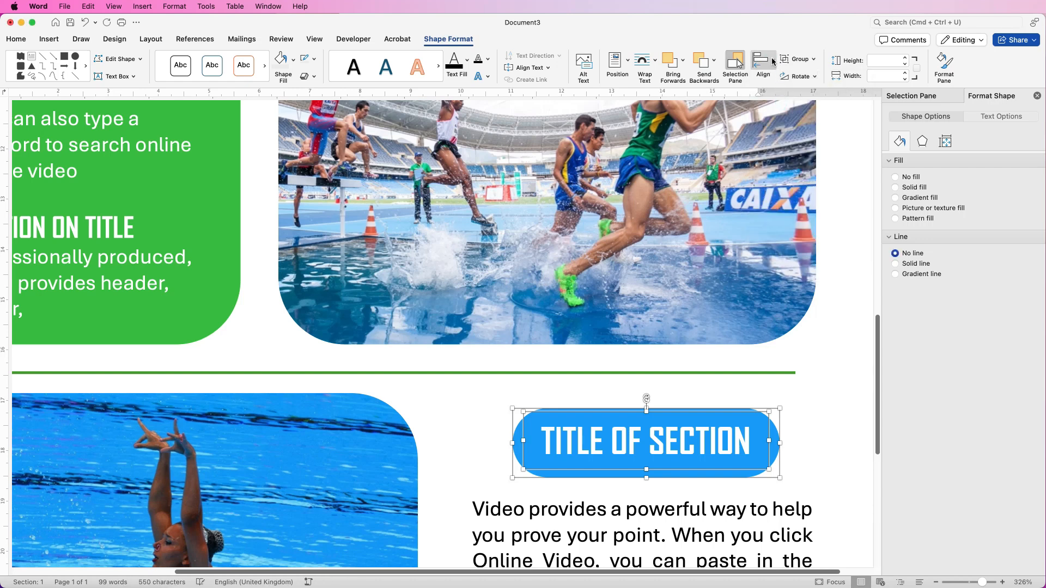
click(774, 62)
click(780, 162)
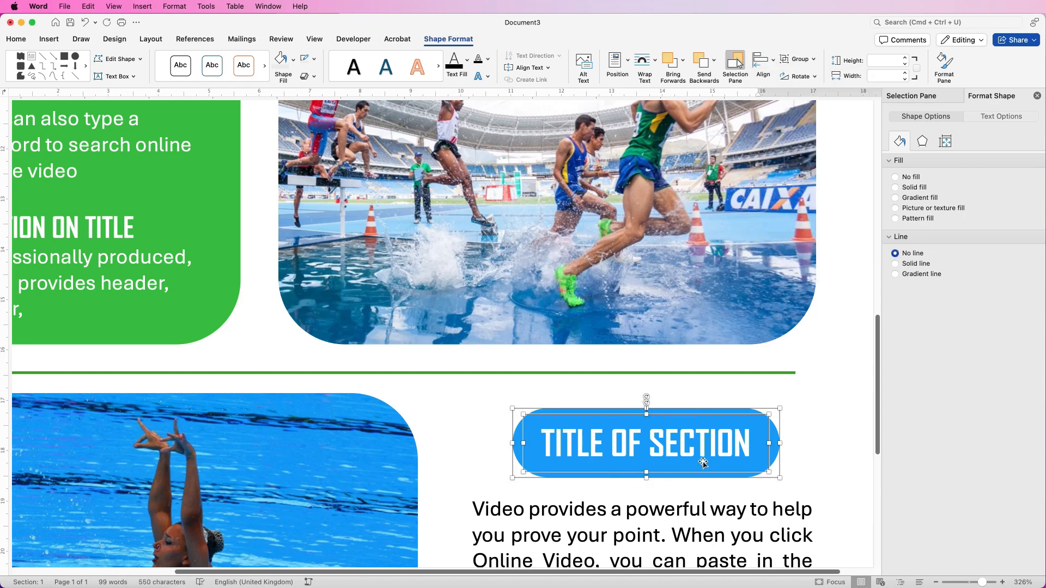
- Group the title text with its blue pill, then ungroup them again
click(813, 59)
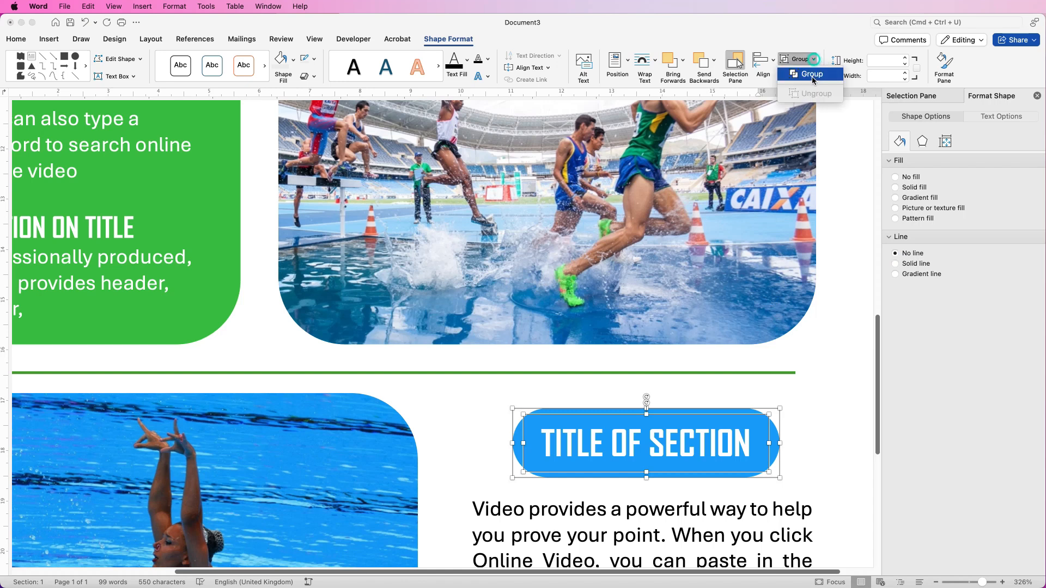
click(813, 75)
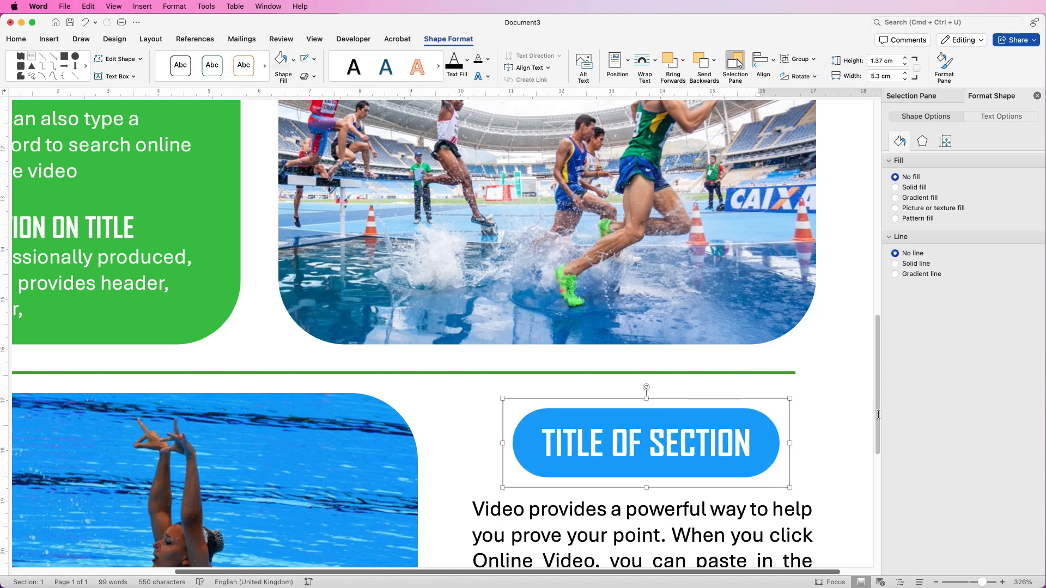
click(654, 445)
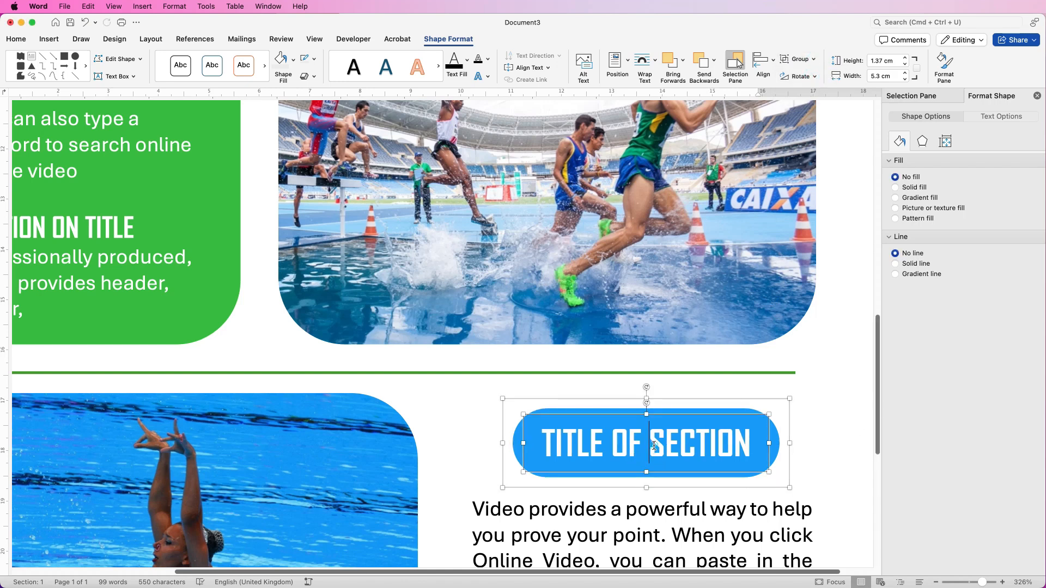
click(799, 59)
click(806, 92)
- Move the TITLE OF SECTION text onto the pink pill and group the two
click(559, 420)
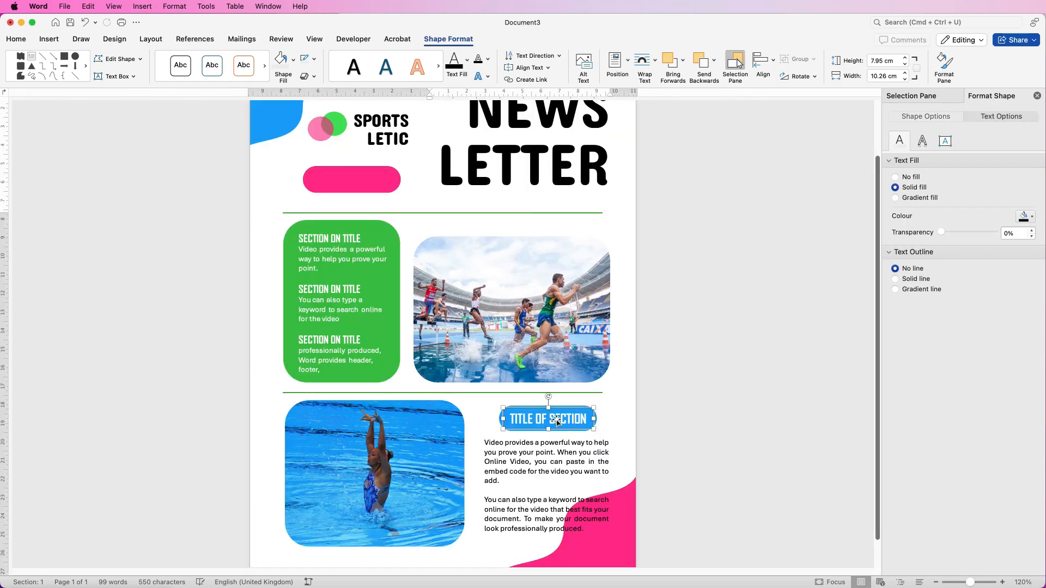
drag(559, 421, 364, 186)
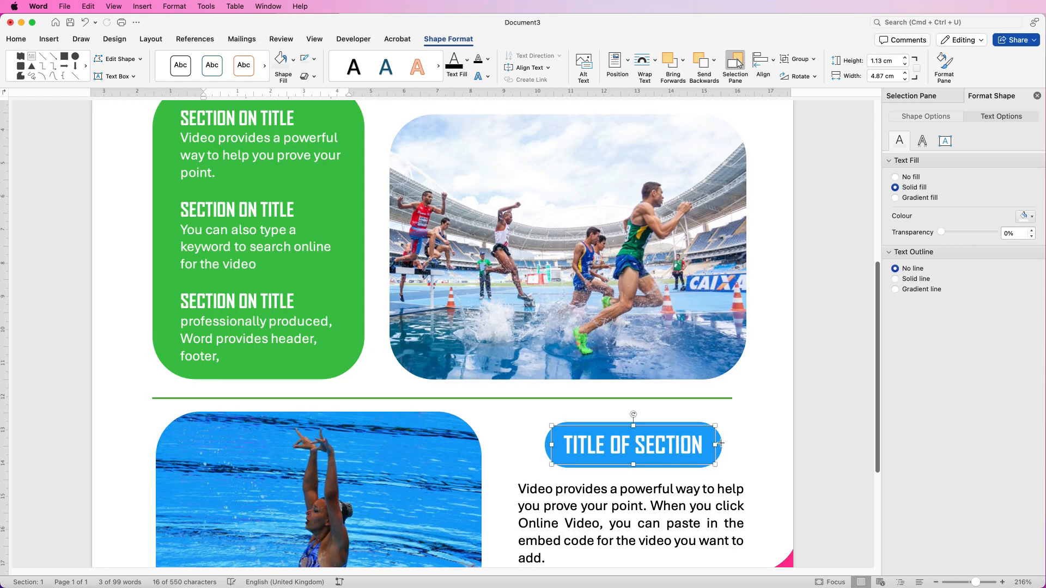
click(724, 443)
click(686, 448)
click(722, 445)
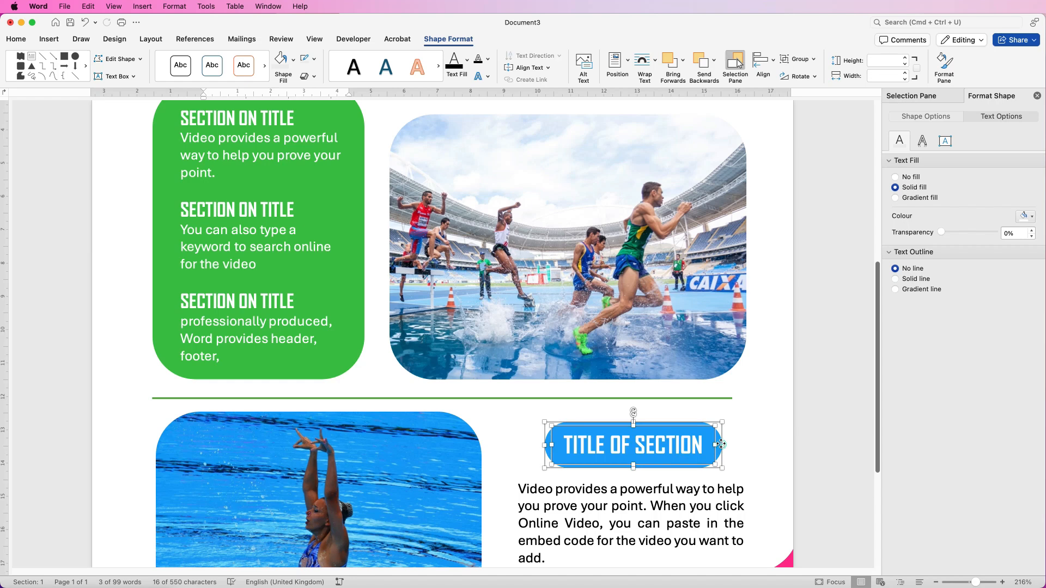
click(814, 59)
click(810, 75)
drag(878, 284, 889, 156)
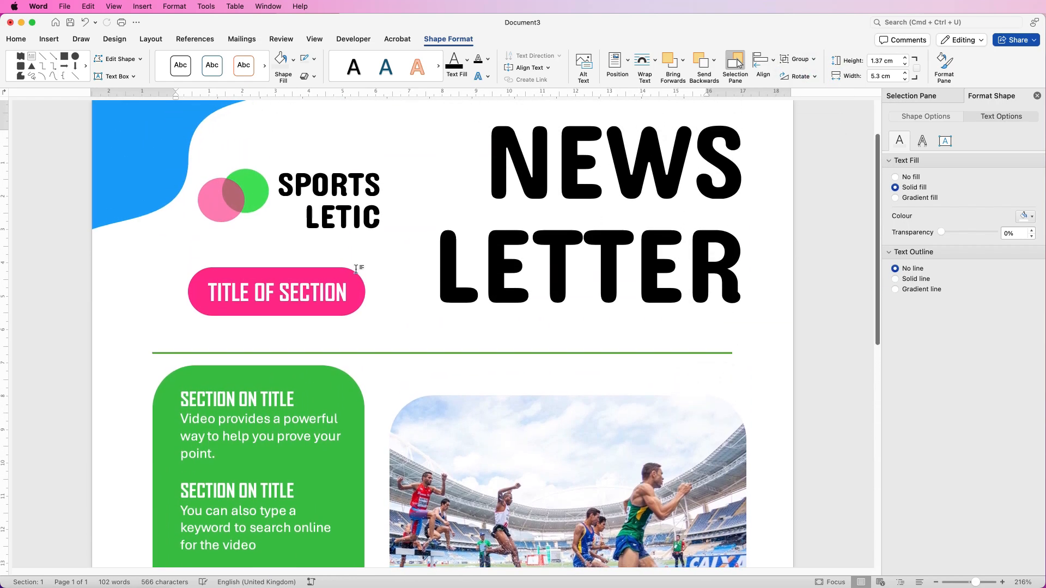
- Retype the label as 'MARCH EDITION' and centre it horizontally and vertically on the pink pill
click(345, 295)
drag(345, 296, 224, 291)
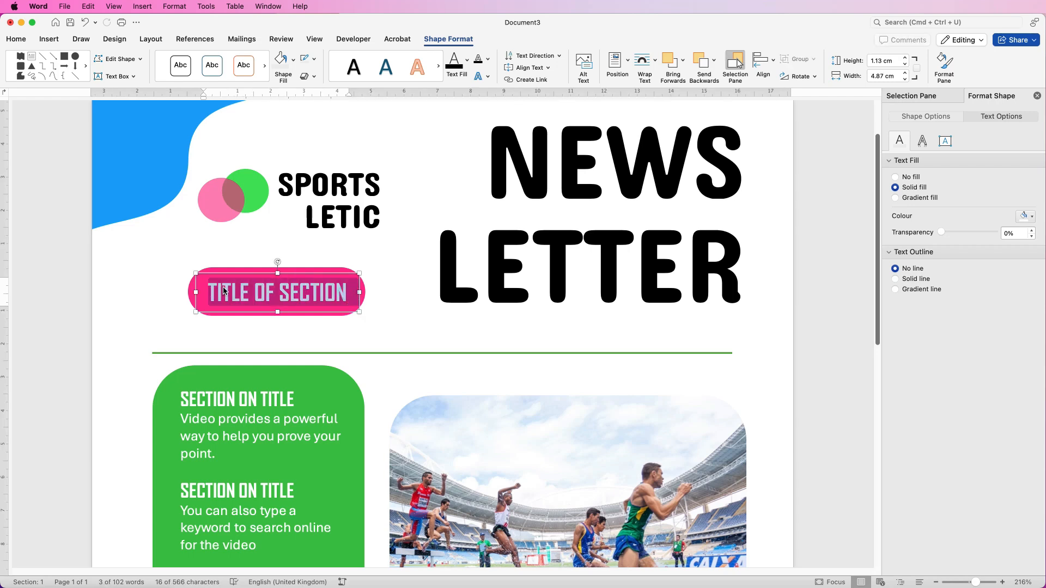
text(MARCH EDITION)
click(363, 290)
click(321, 292)
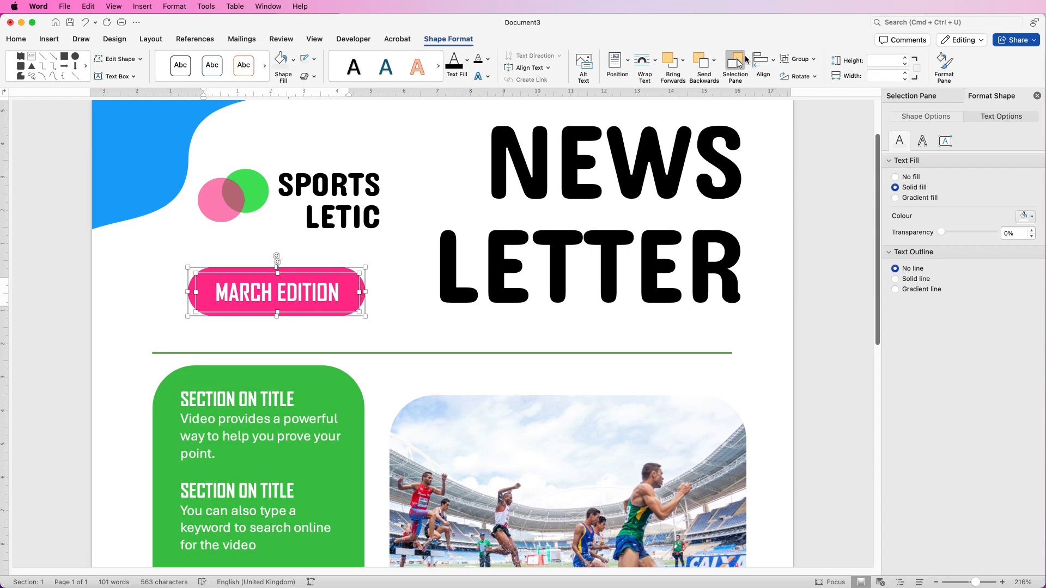
click(774, 61)
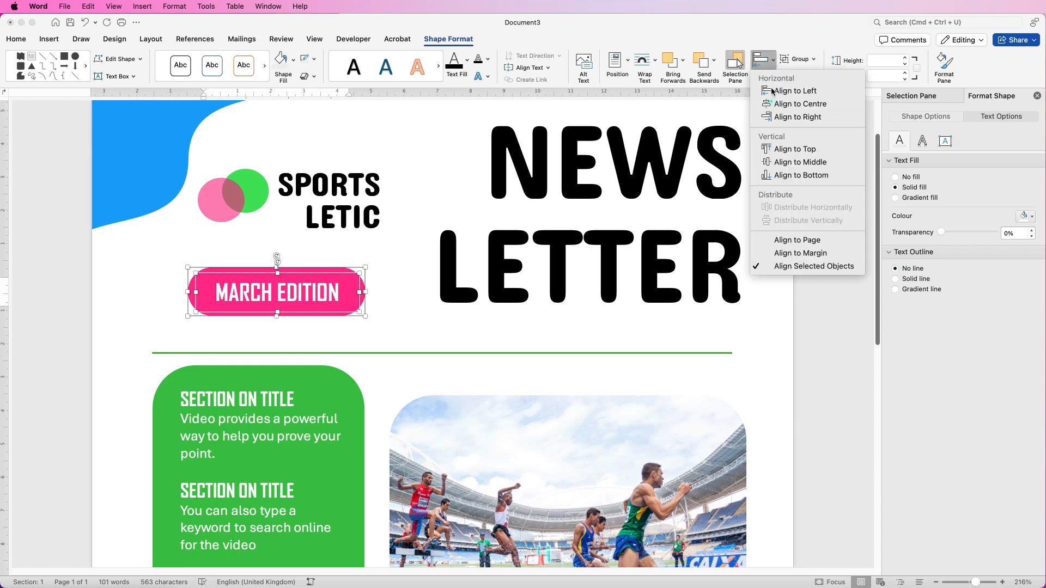
click(771, 102)
click(774, 62)
click(777, 163)
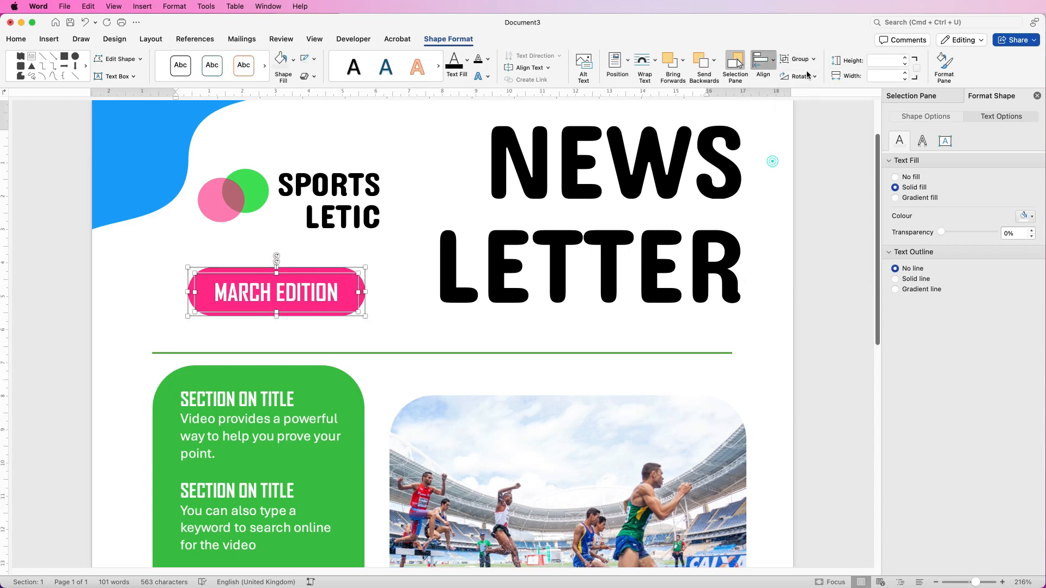
- Group the MARCH EDITION label with its pill, move it up near the logo, then ungroup
click(815, 61)
click(805, 73)
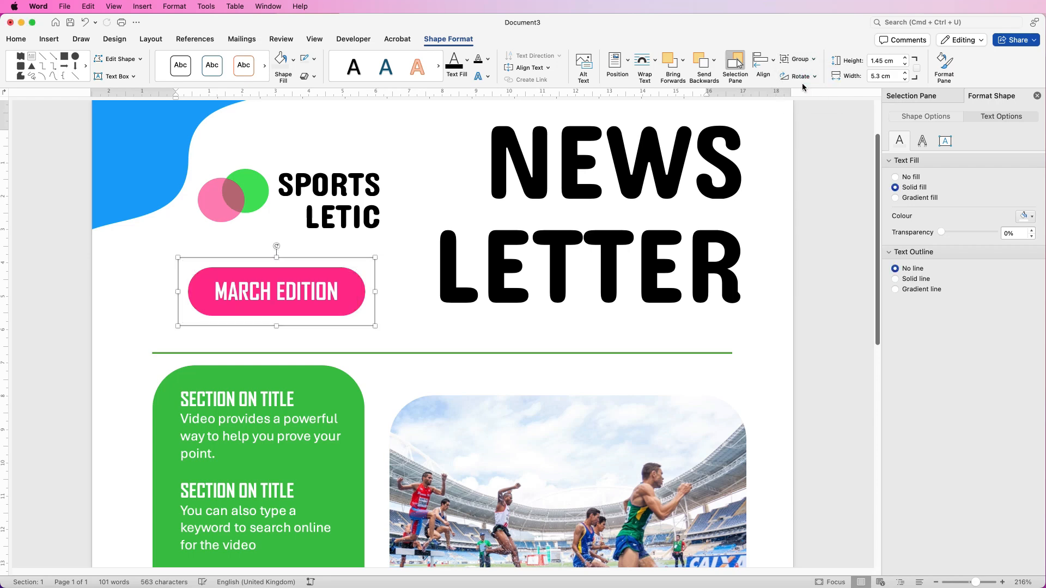
drag(307, 291, 305, 269)
click(813, 60)
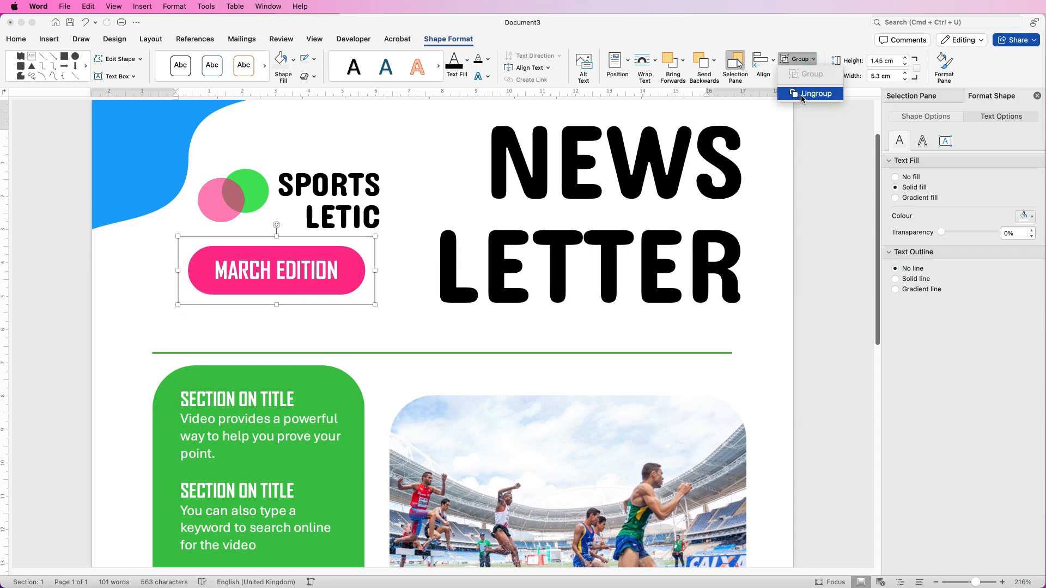
click(806, 89)
click(300, 274)
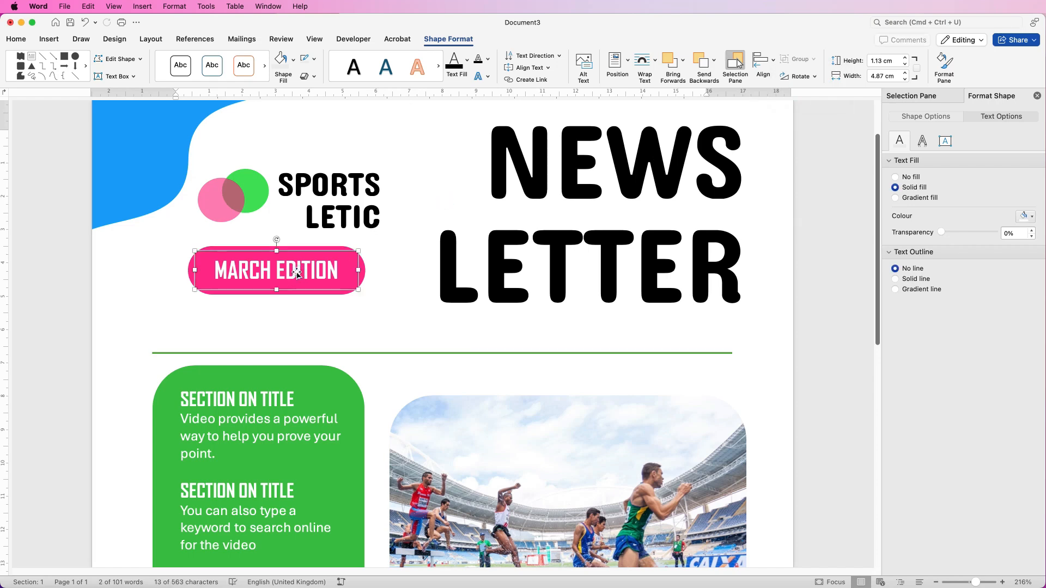
- Copy the MARCH EDITION text box below the pill and make it blue Concert One
drag(299, 273, 218, 331)
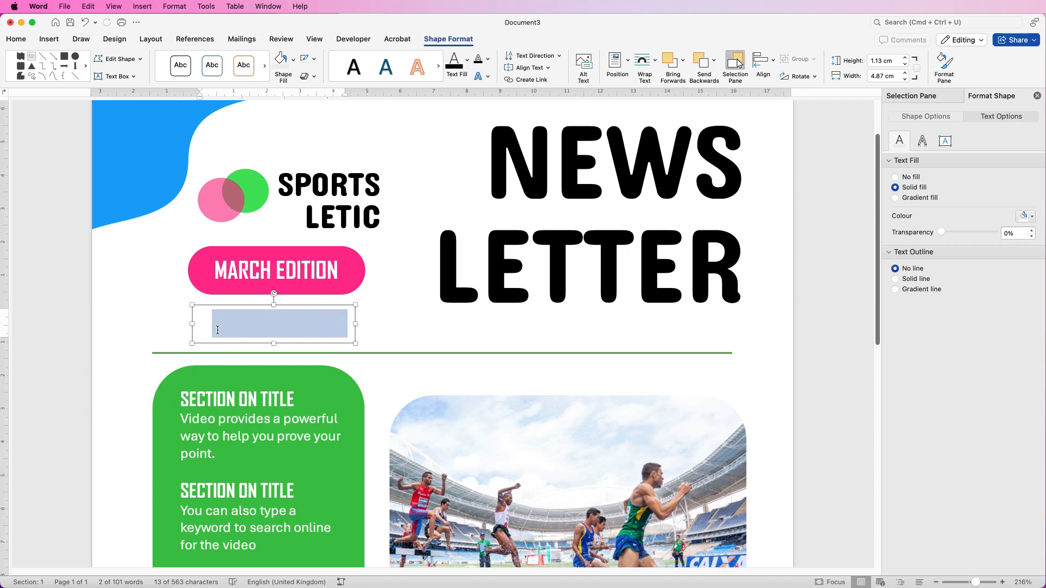
click(16, 39)
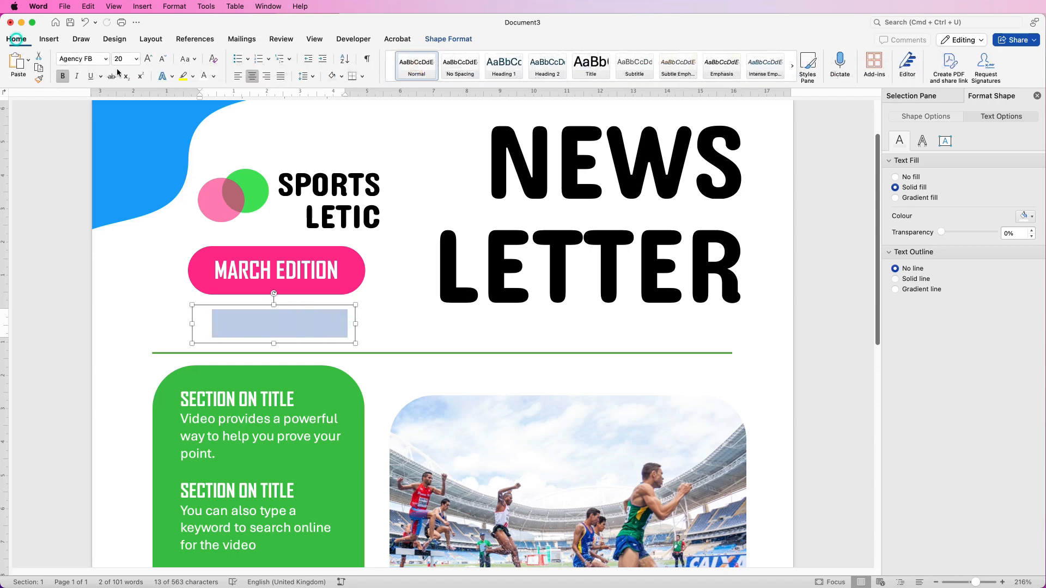
click(213, 76)
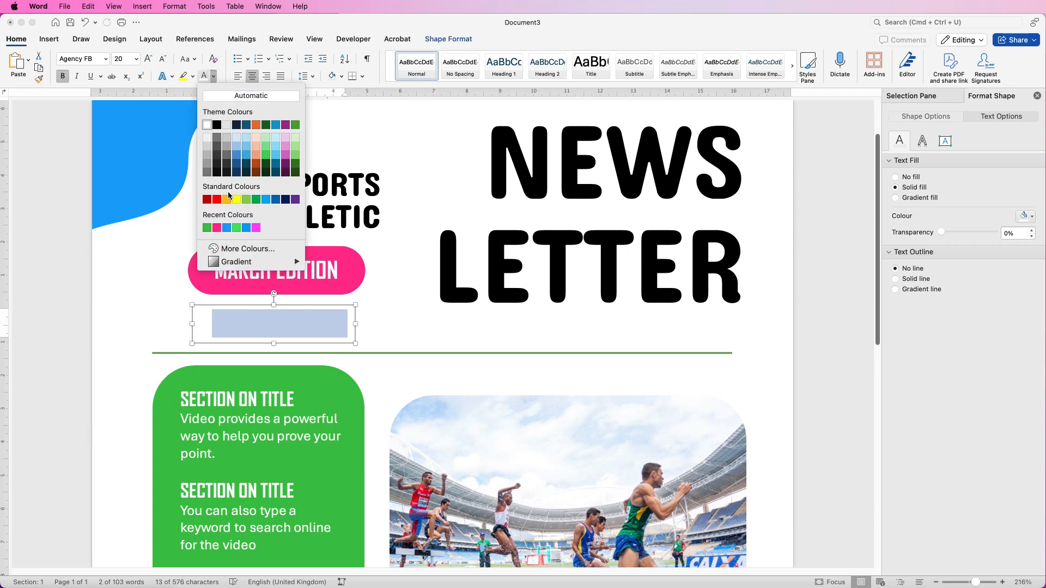
click(227, 228)
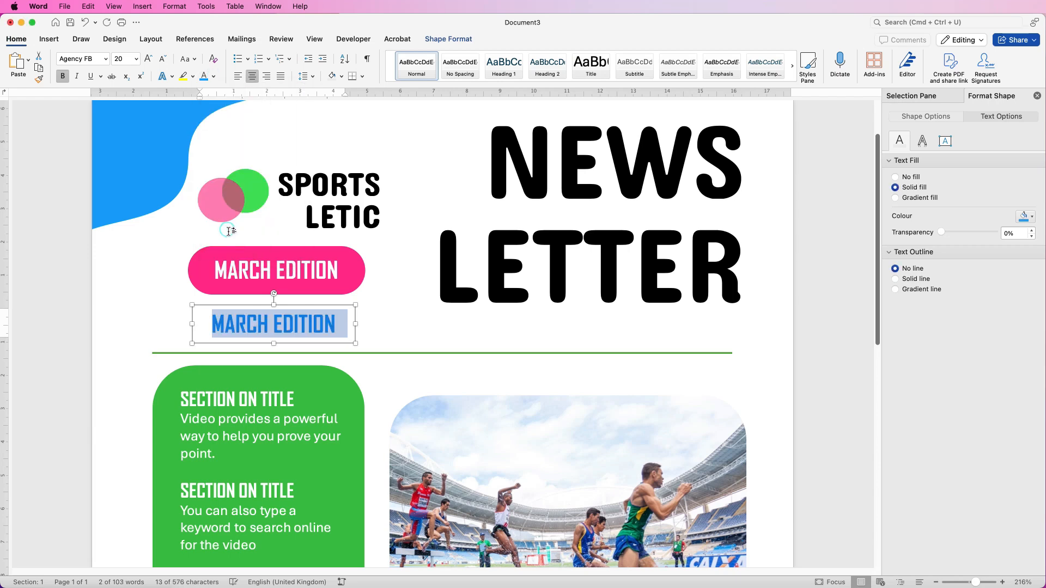
click(105, 59)
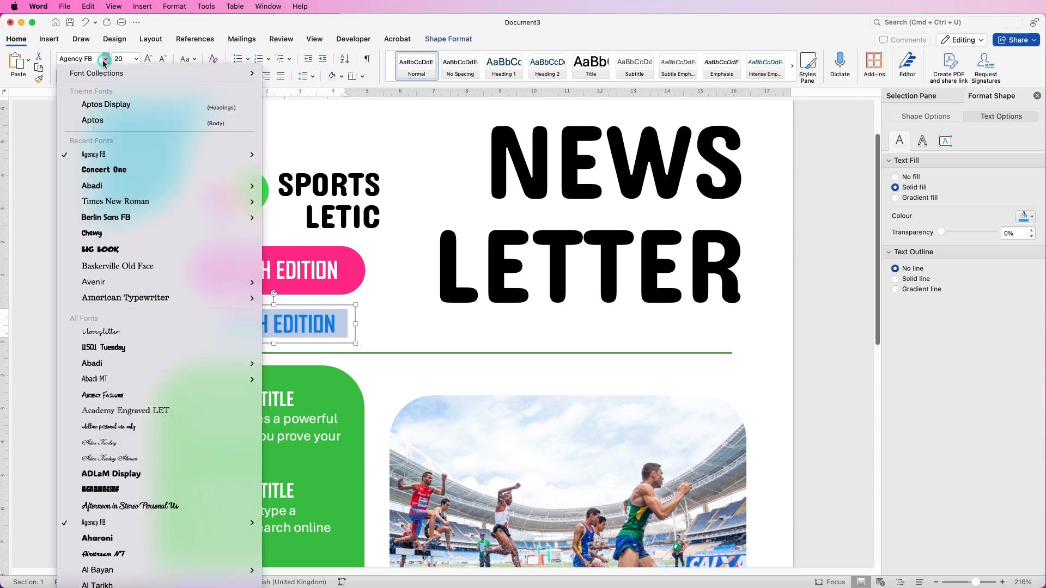
click(111, 173)
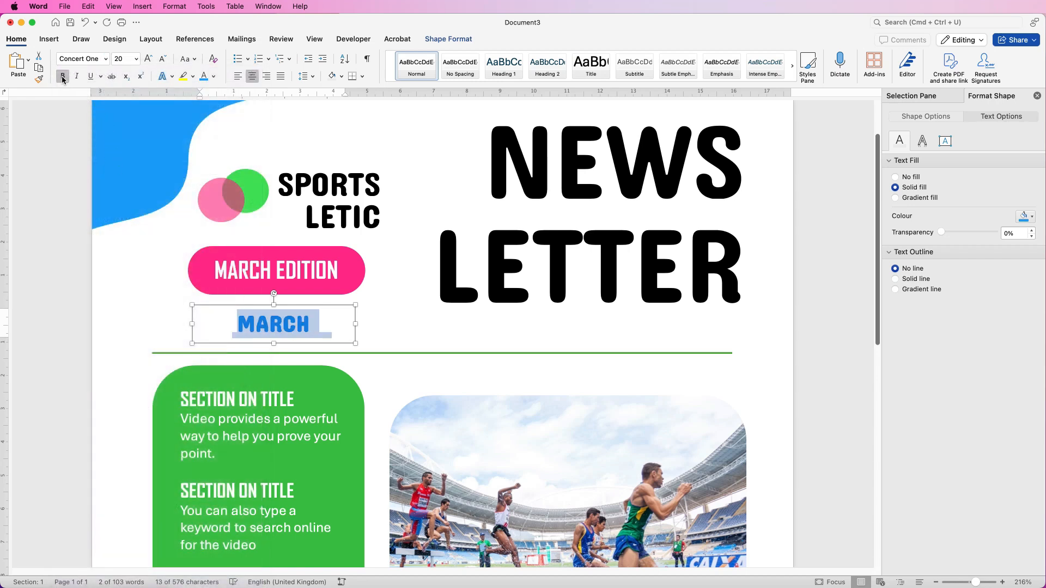
- Widen the copied box and replace its text with 'WEEKLY'
drag(356, 323, 253, 330)
click(375, 326)
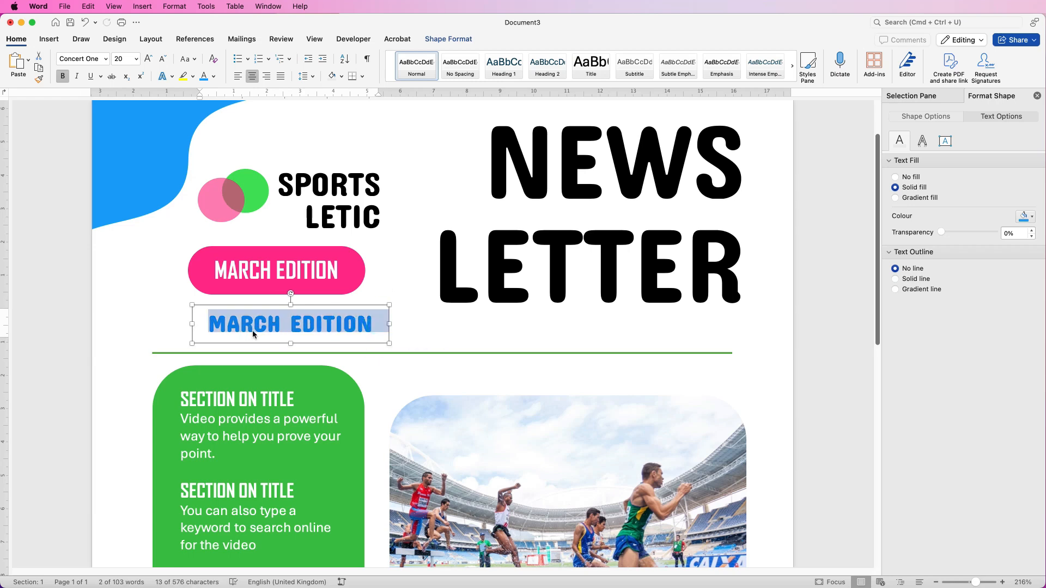
text(WEEKLY)
drag(349, 327, 258, 329)
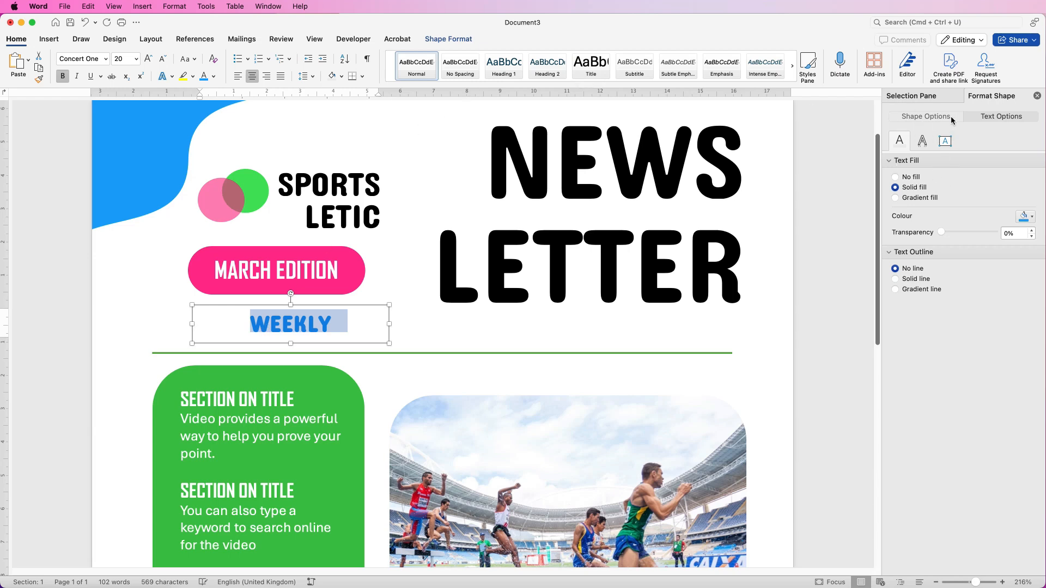
- In Format Shape Text Options, apply a solid pink 1.25 pt text outline to WEEKLY
click(974, 116)
click(974, 115)
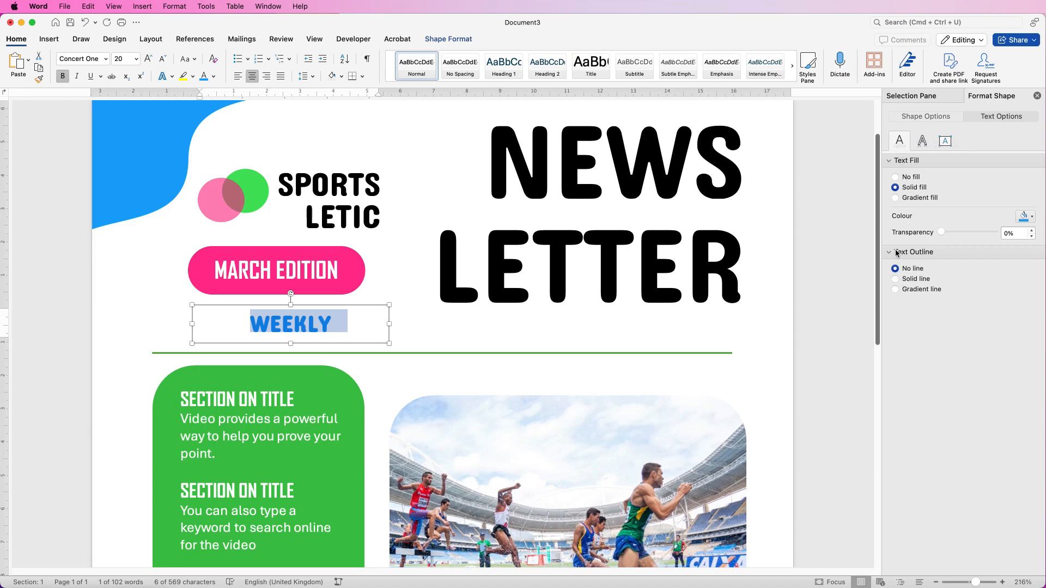
click(895, 280)
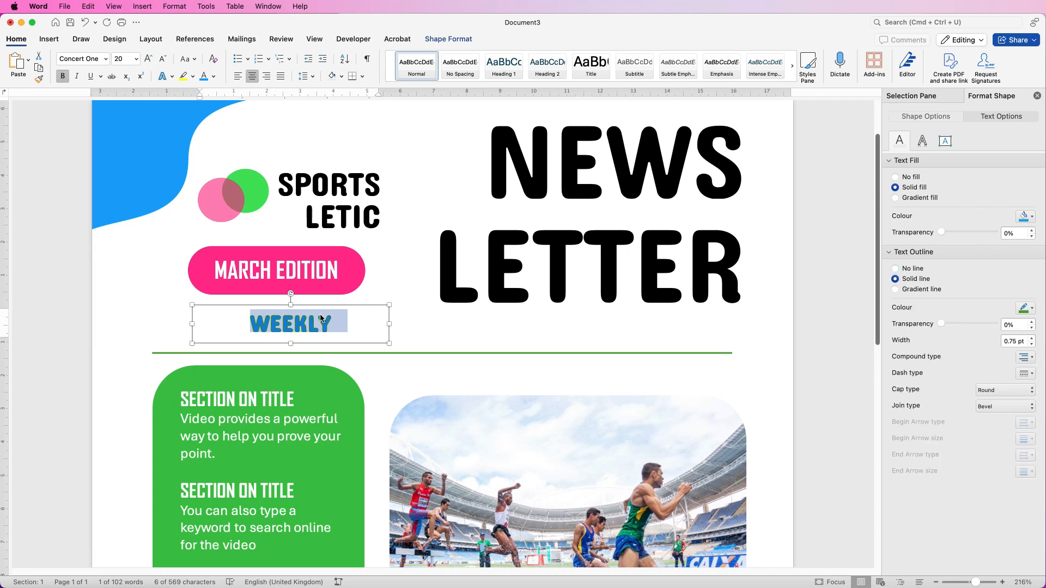
click(1031, 309)
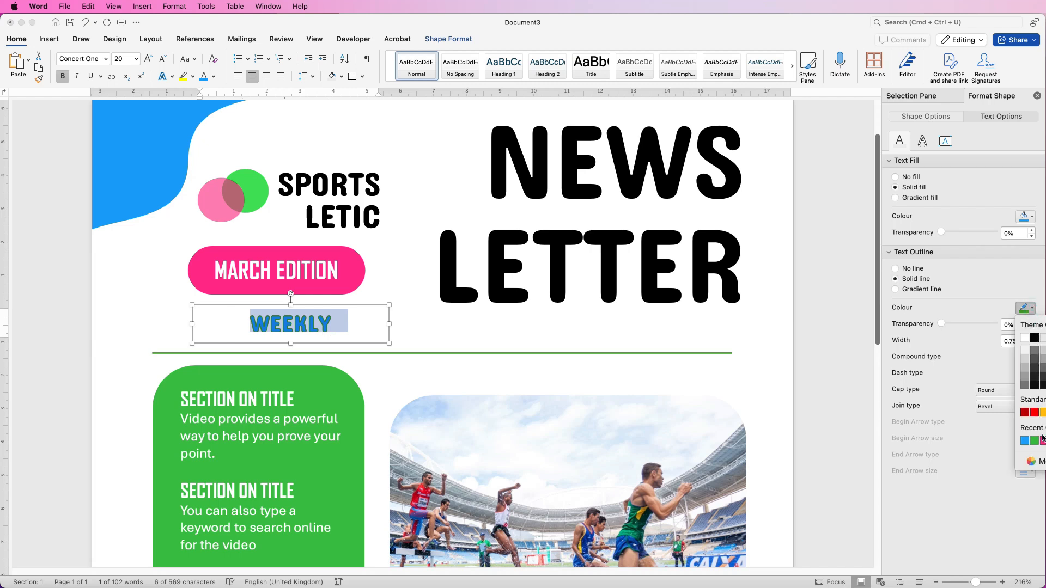
click(1043, 442)
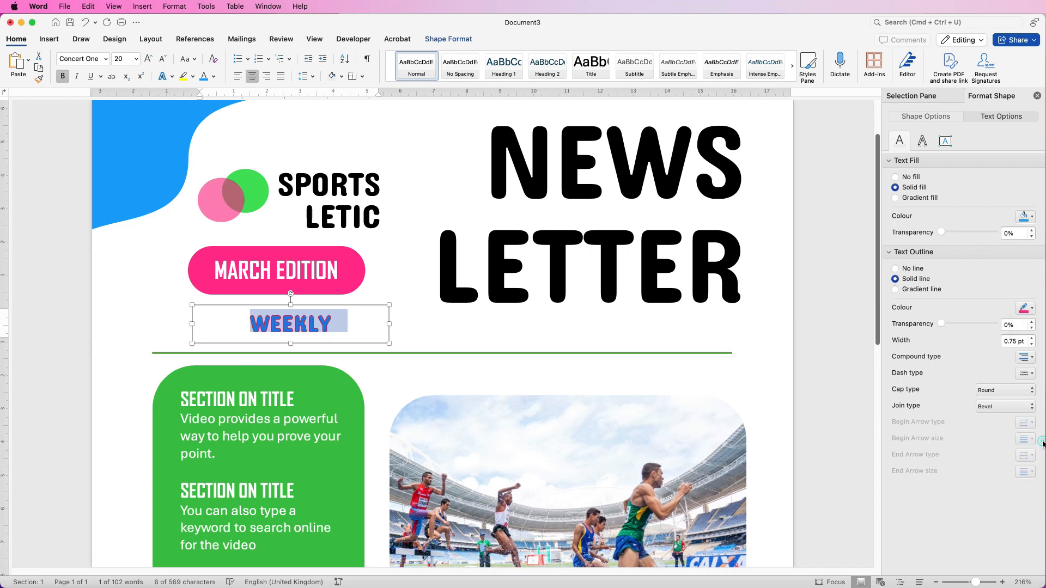
click(1033, 339)
click(1032, 338)
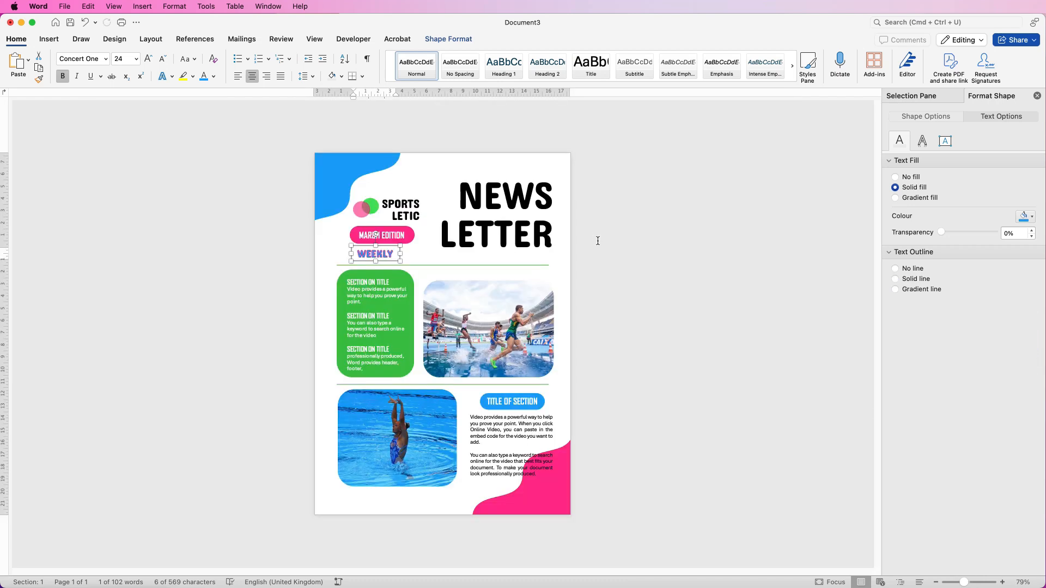
click(597, 241)
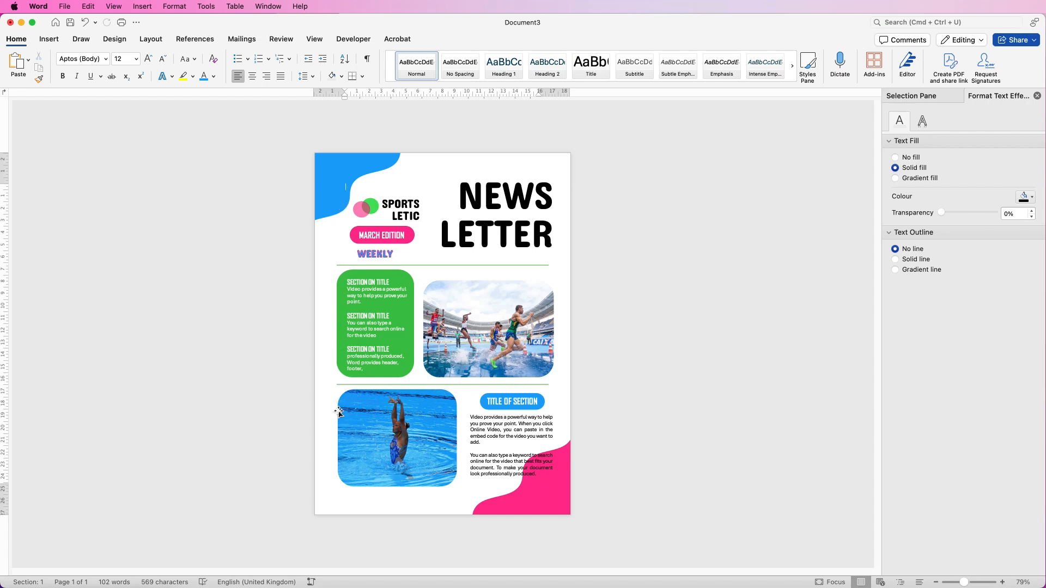
- Zoom in to 91% and pick out the NEWS LETTER heading box from the running-track photo
click(527, 228)
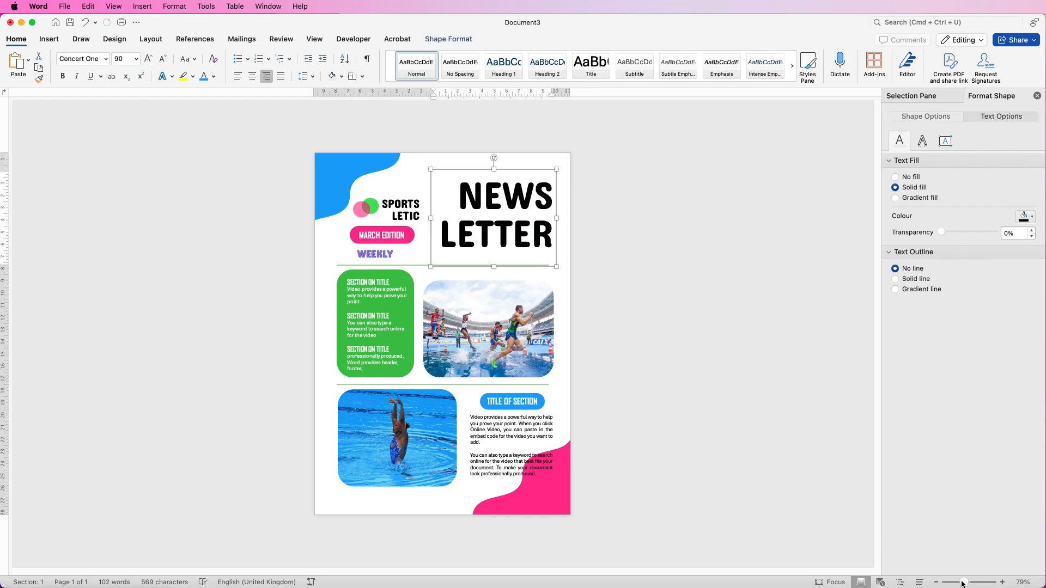
drag(962, 584, 968, 583)
click(560, 309)
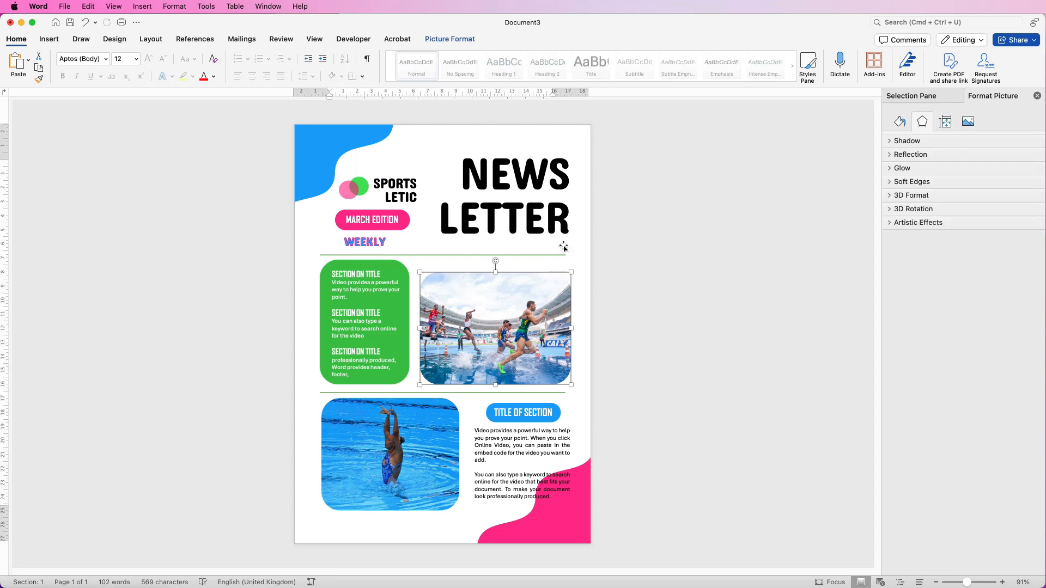
click(562, 219)
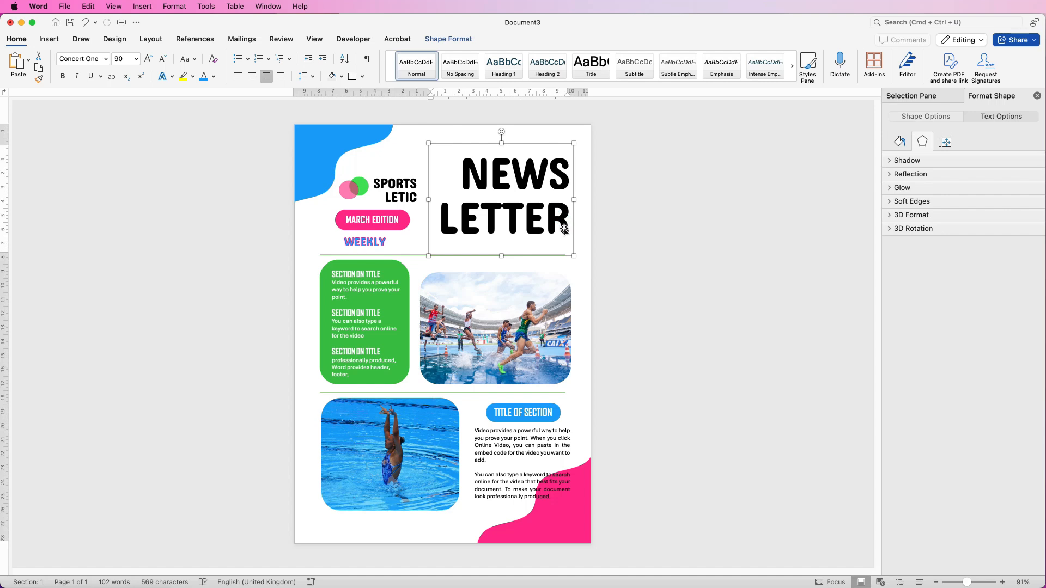
click(564, 299)
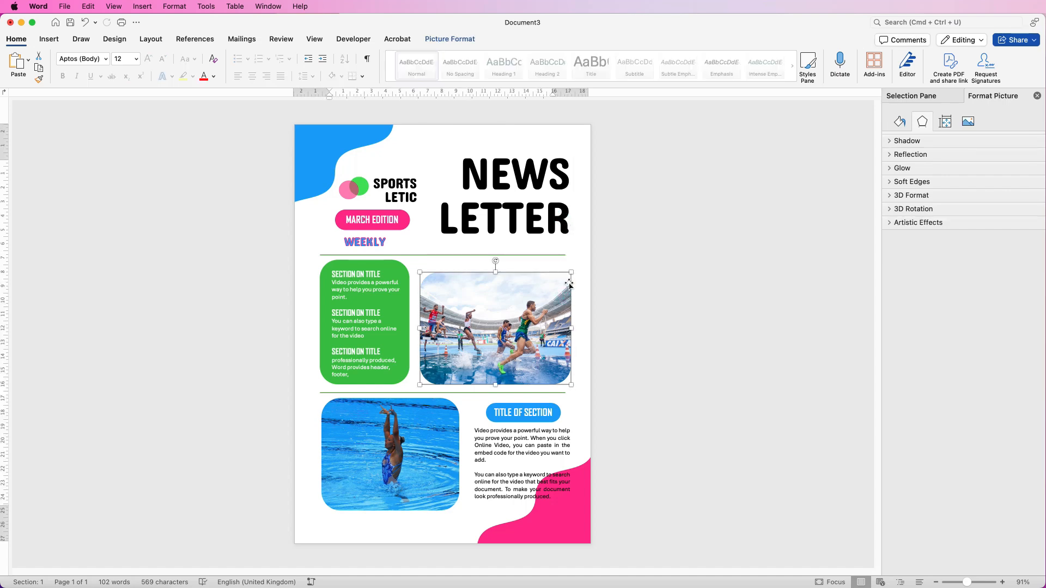
click(556, 205)
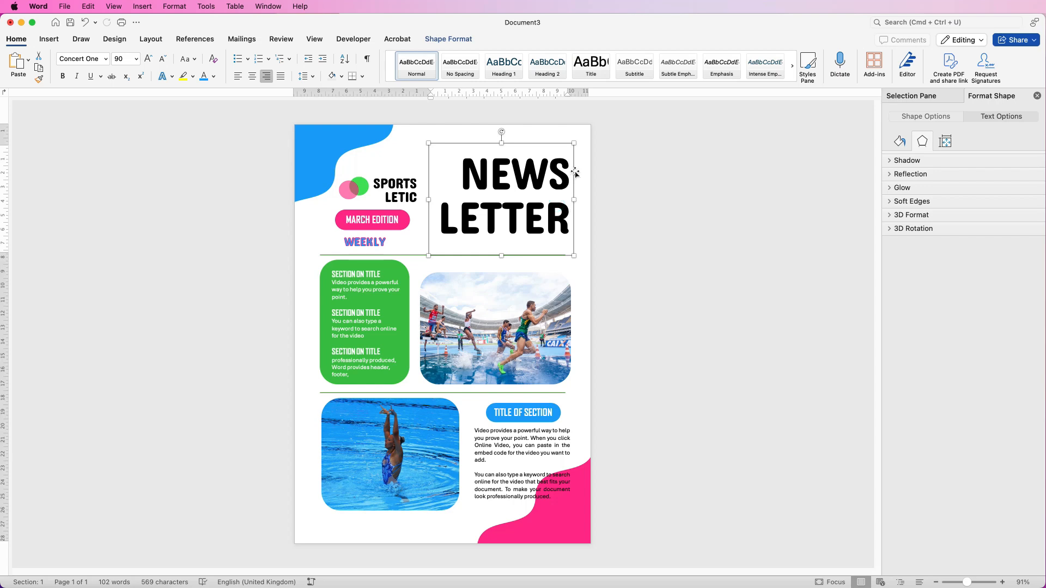
- Move the NEWS LETTER heading down to just above the first divider, fine-tuning with four Up nudges
click(558, 216)
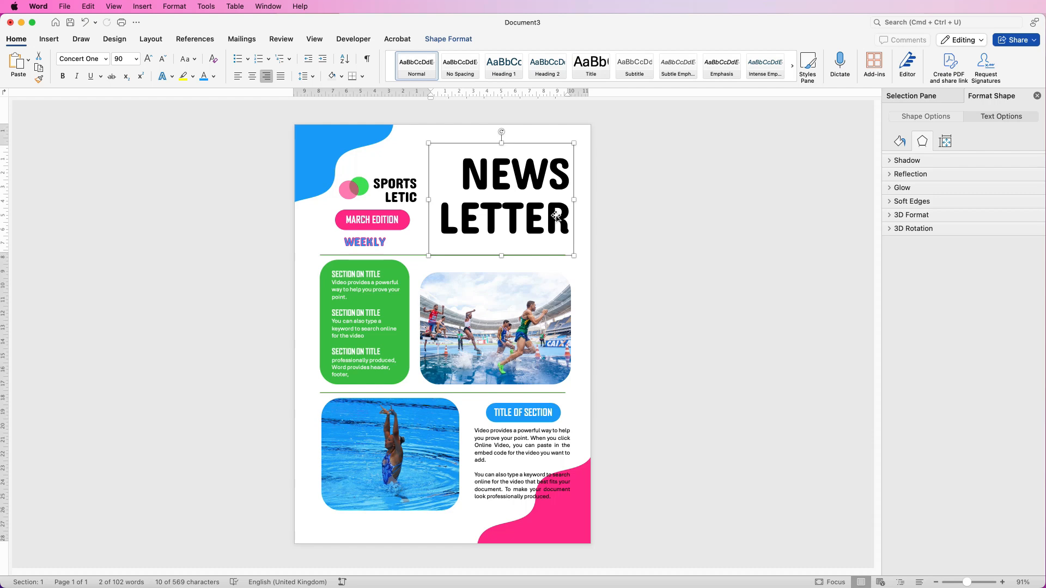
drag(554, 219, 553, 297)
drag(552, 295, 555, 309)
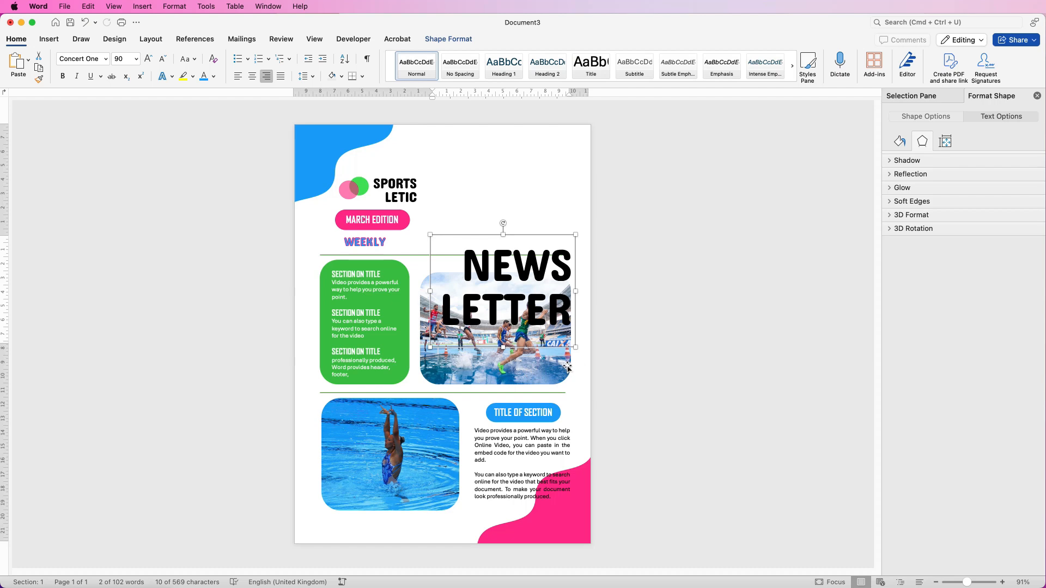
key(Up)
key(Up)
key(Up)
key(Up)
key(Up)
key(Up)
key(Up)
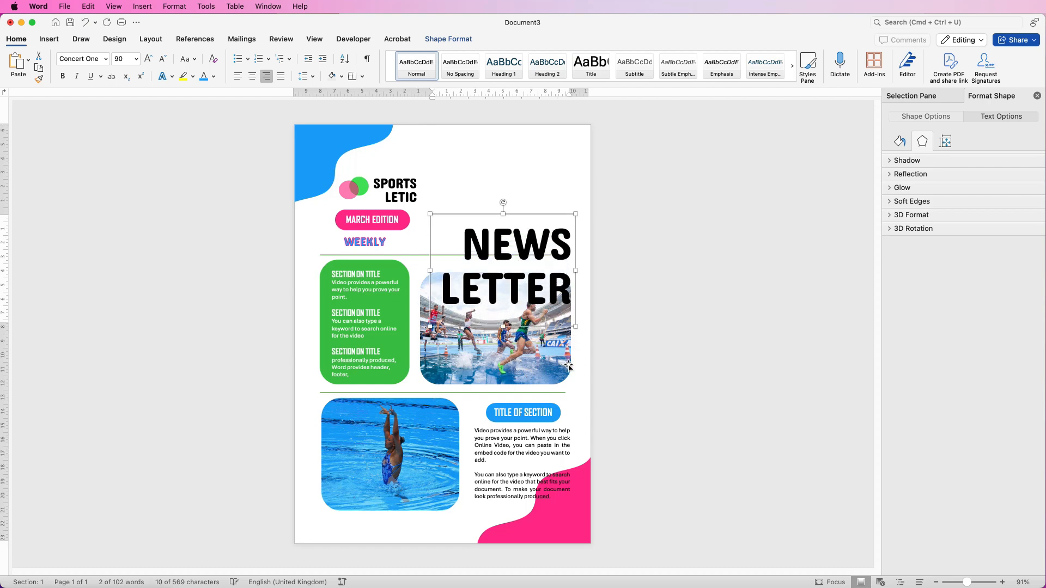
key(Up)
key(Up)
key(Up)
key(Up)
key(Up)
key(Up)
key(Up)
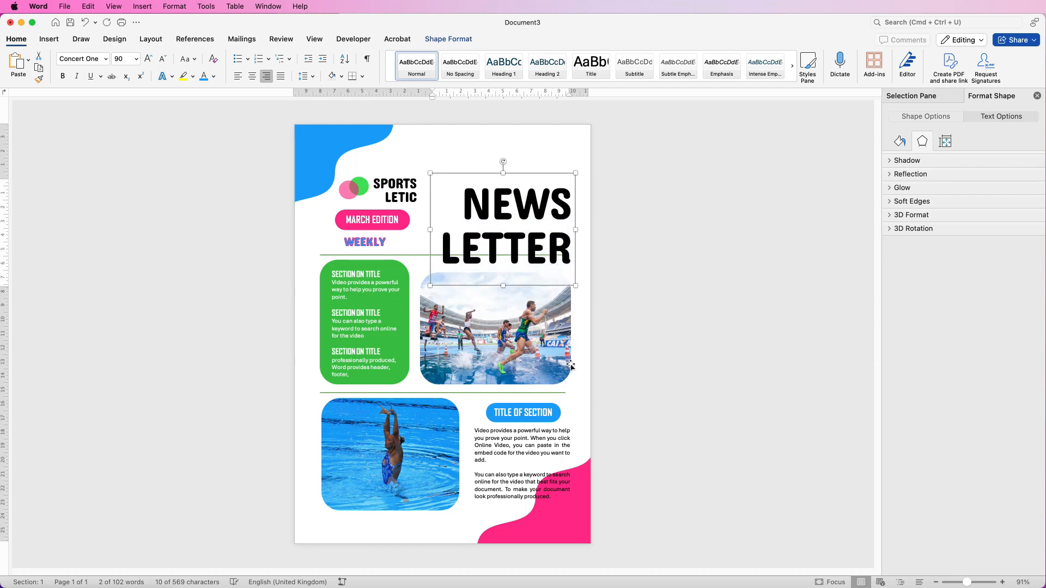
key(Up)
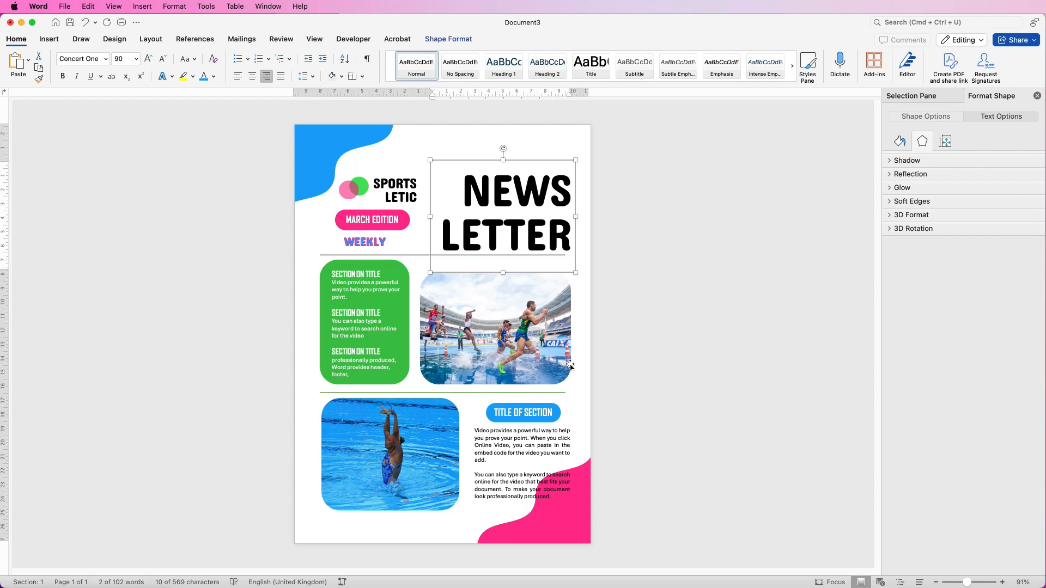
key(Up)
- Try moving the body text box up, undo it, and select the TITLE OF SECTION pill
click(539, 448)
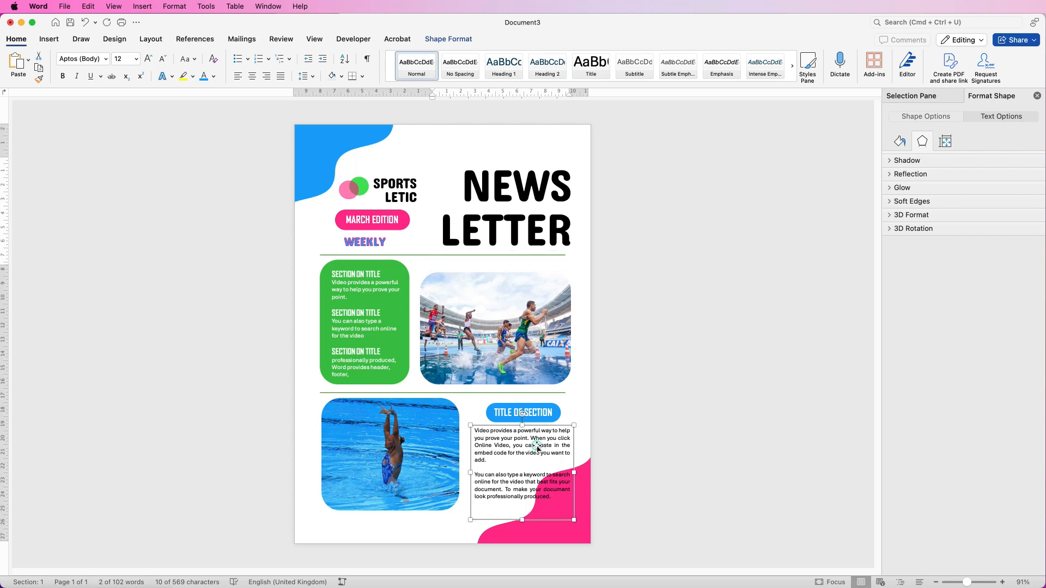
drag(533, 453, 531, 358)
key(super+z)
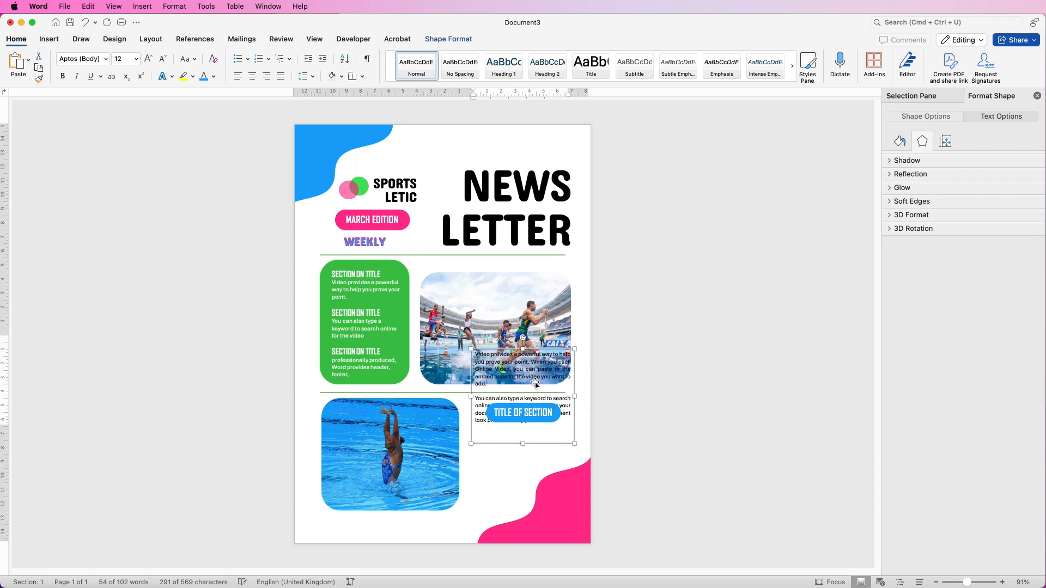
key(super+z)
click(538, 412)
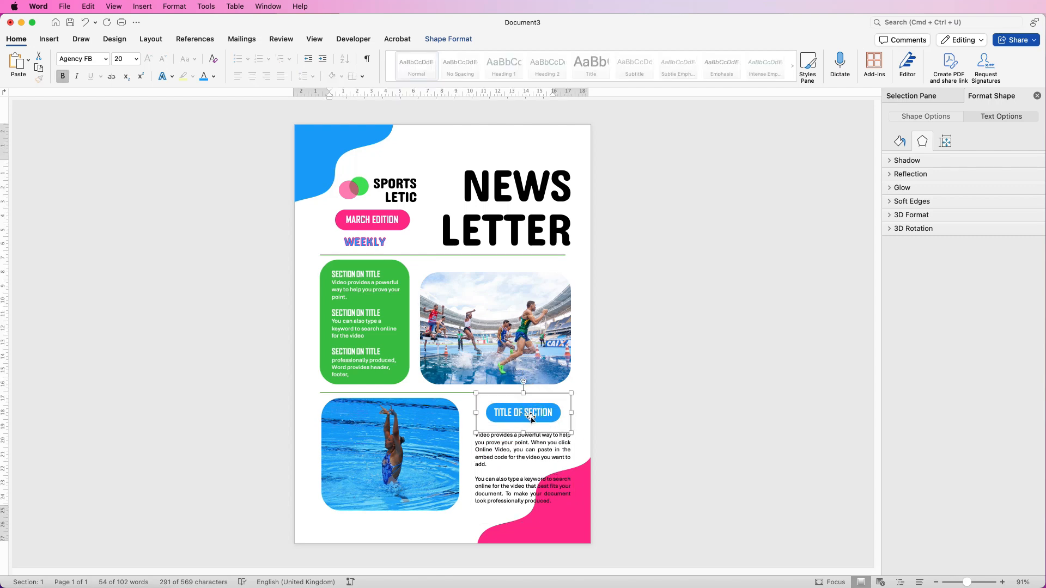
- Centre the TITLE OF SECTION pill over the body text box with Align Centre
shift+click(527, 461)
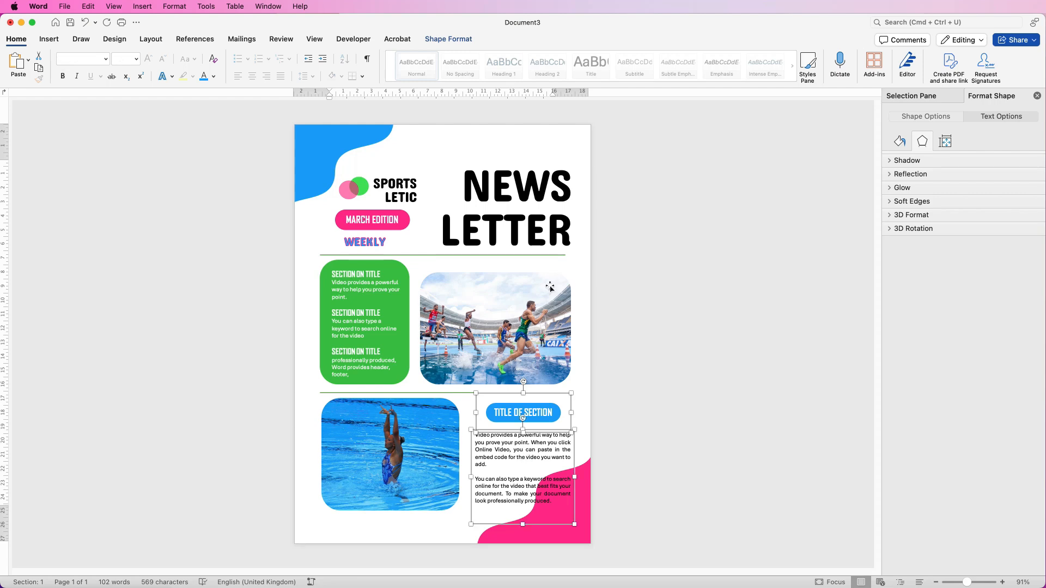
click(450, 39)
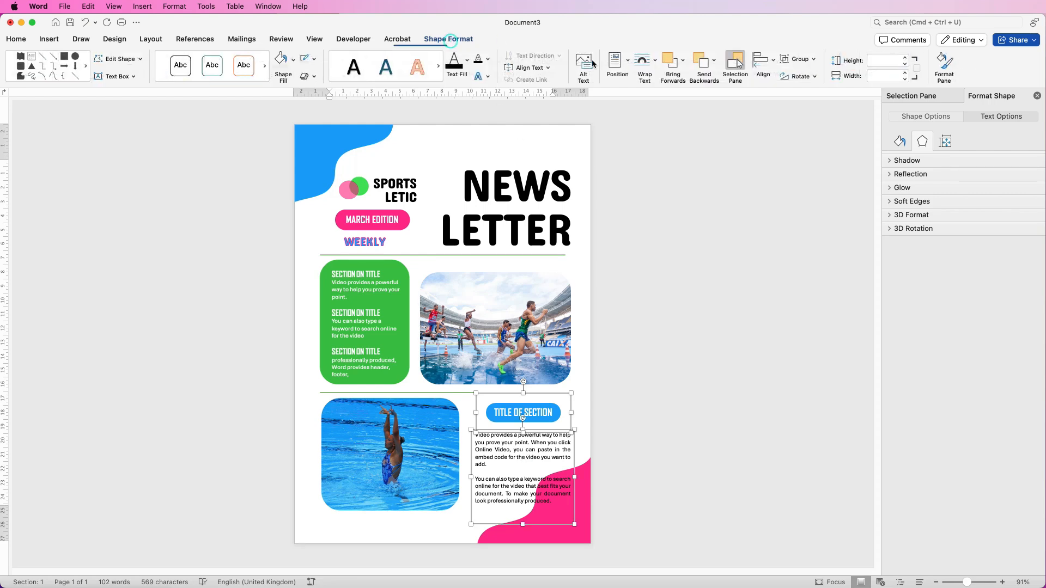
click(772, 63)
click(778, 104)
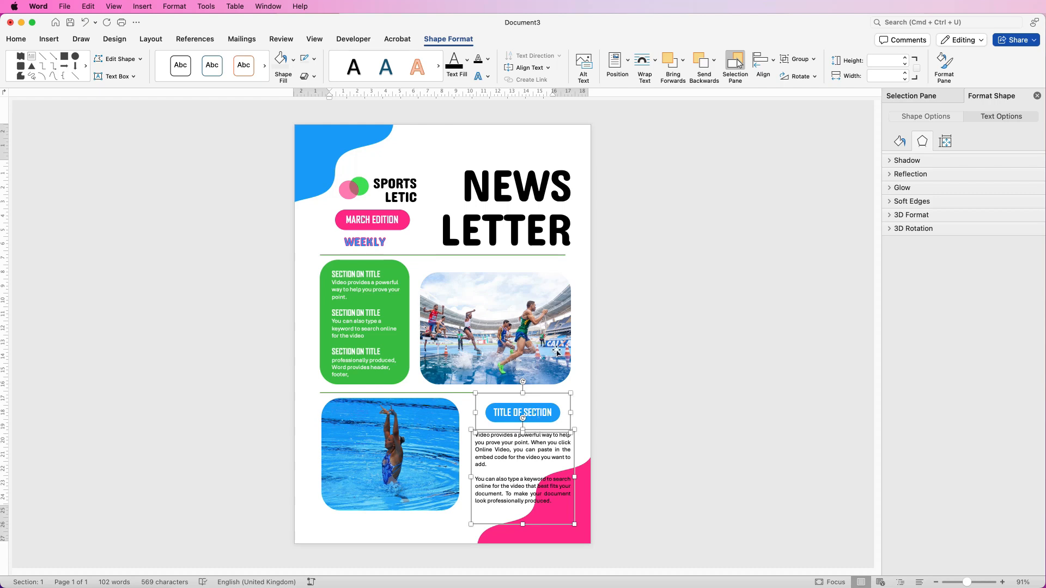
click(573, 444)
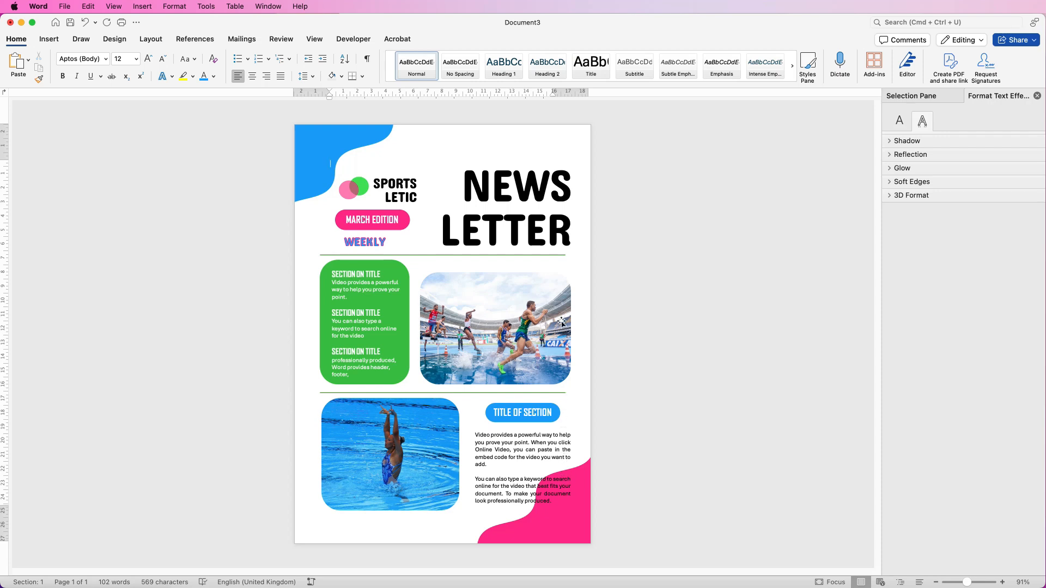
- Group the NEWS LETTER heading, runners photo, section pill and body text, then nudge them left
click(545, 223)
shift+click(527, 328)
shift+click(534, 410)
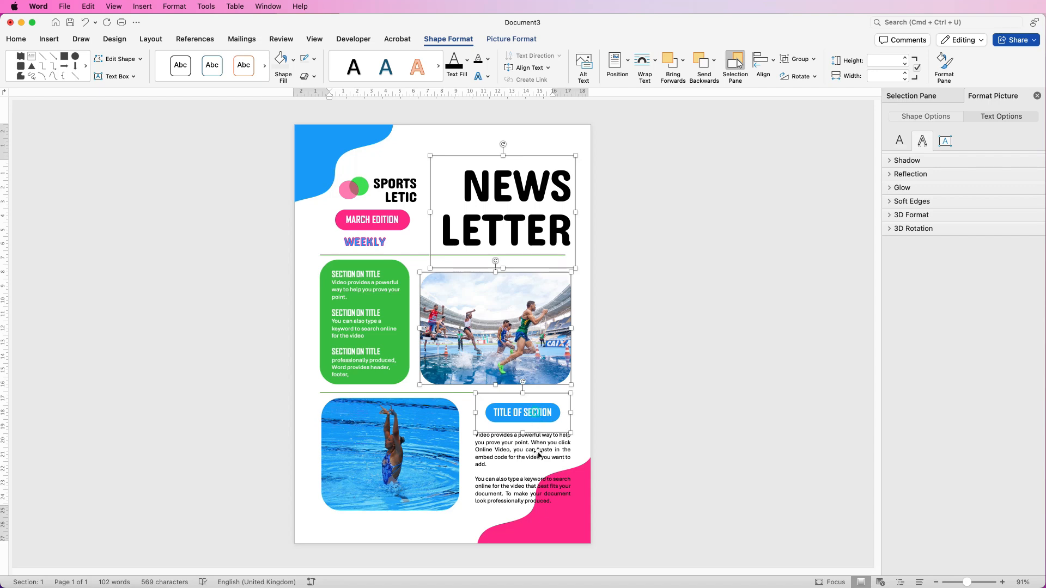
shift+click(537, 459)
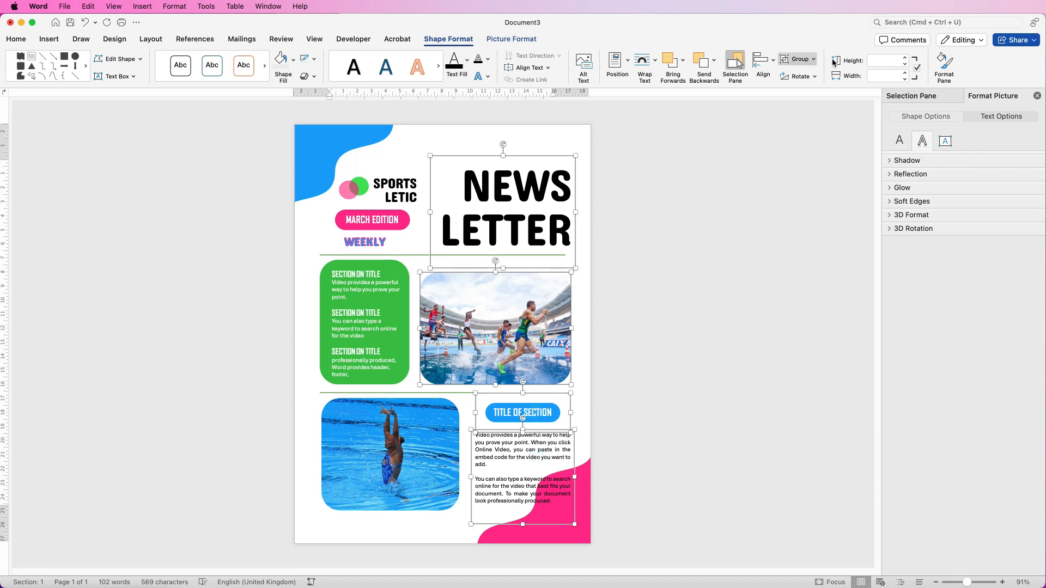
click(806, 63)
click(803, 75)
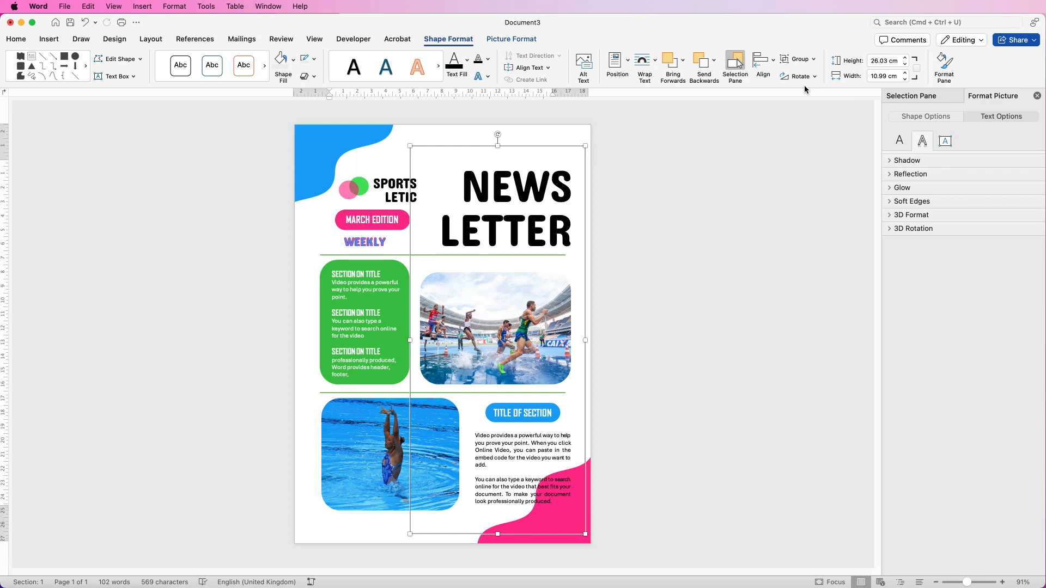
key(Left)
key(Left)
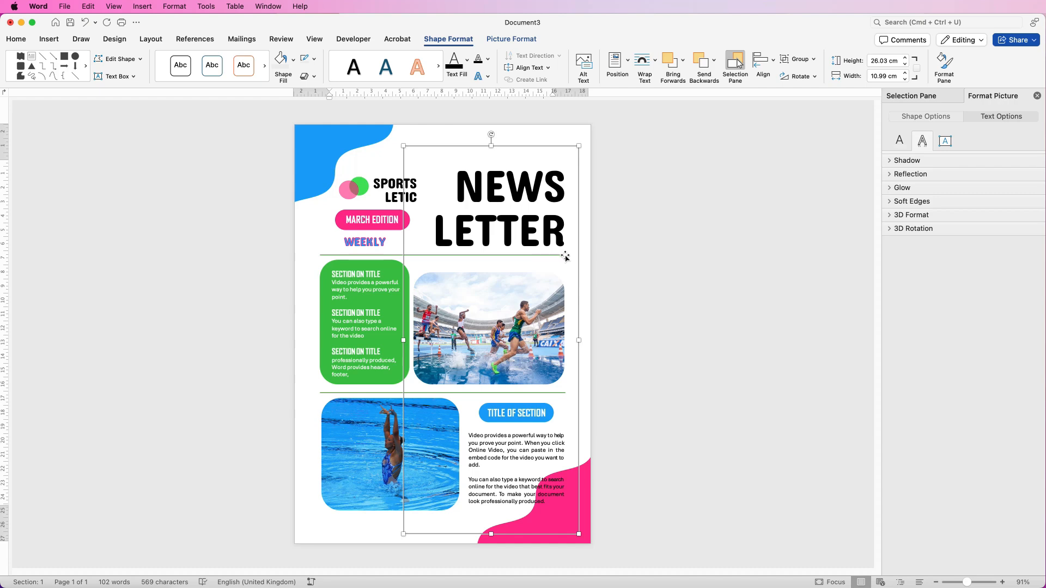
- Check the column edge against the swimmer photo, then ungroup the right-column objects
click(358, 463)
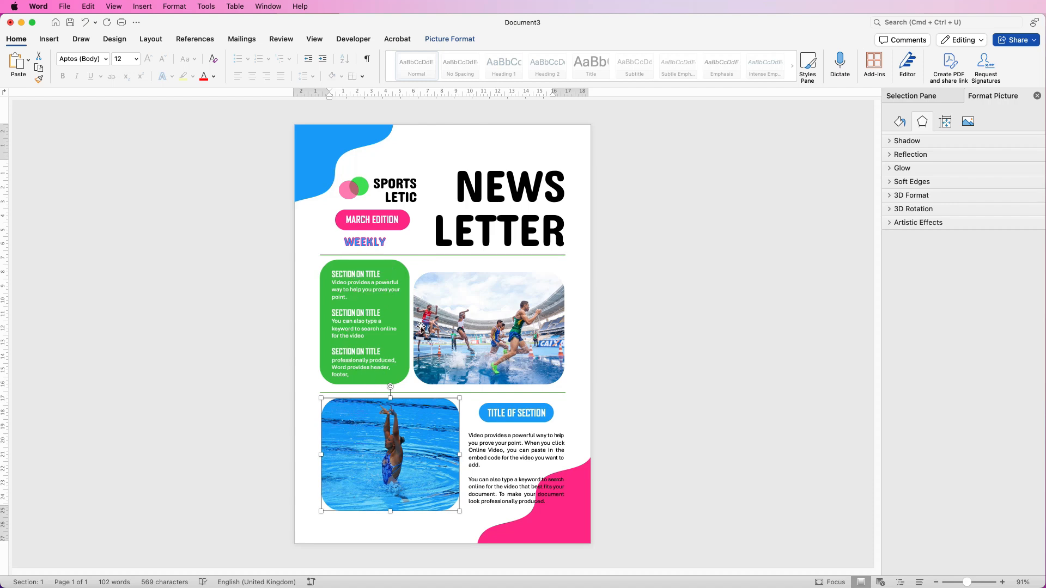
click(506, 309)
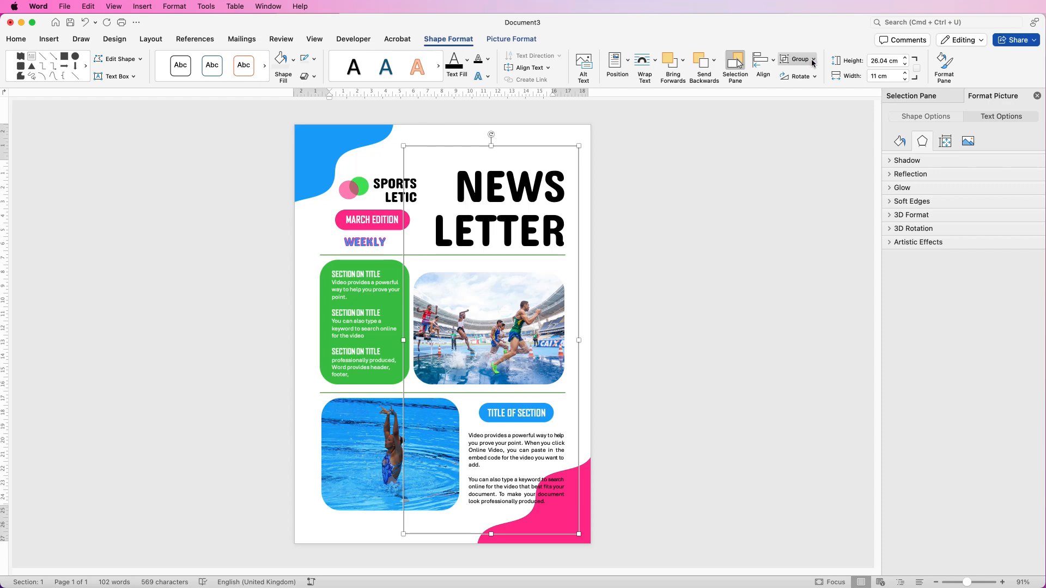
click(813, 59)
click(810, 94)
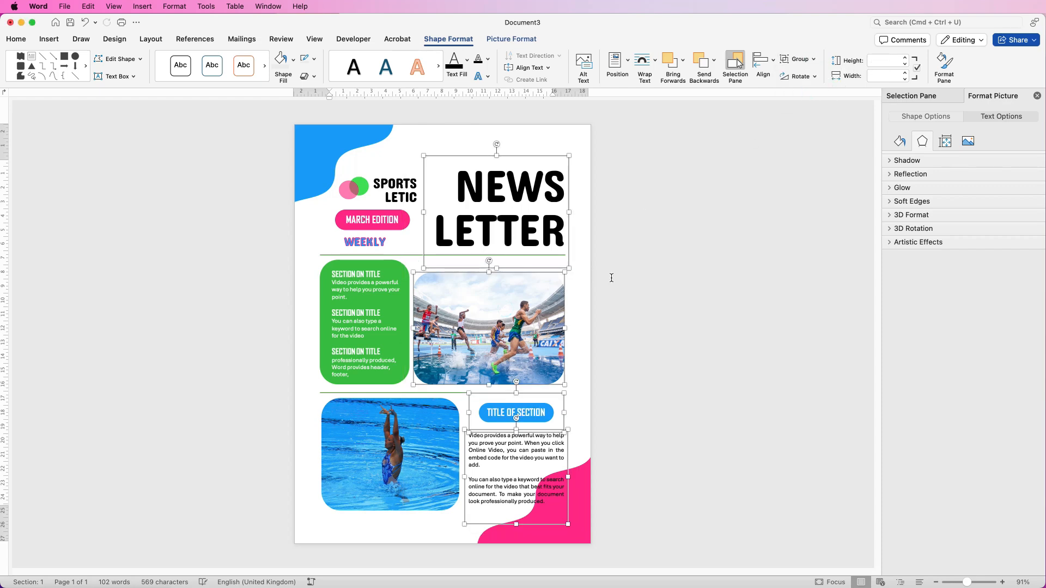
click(611, 278)
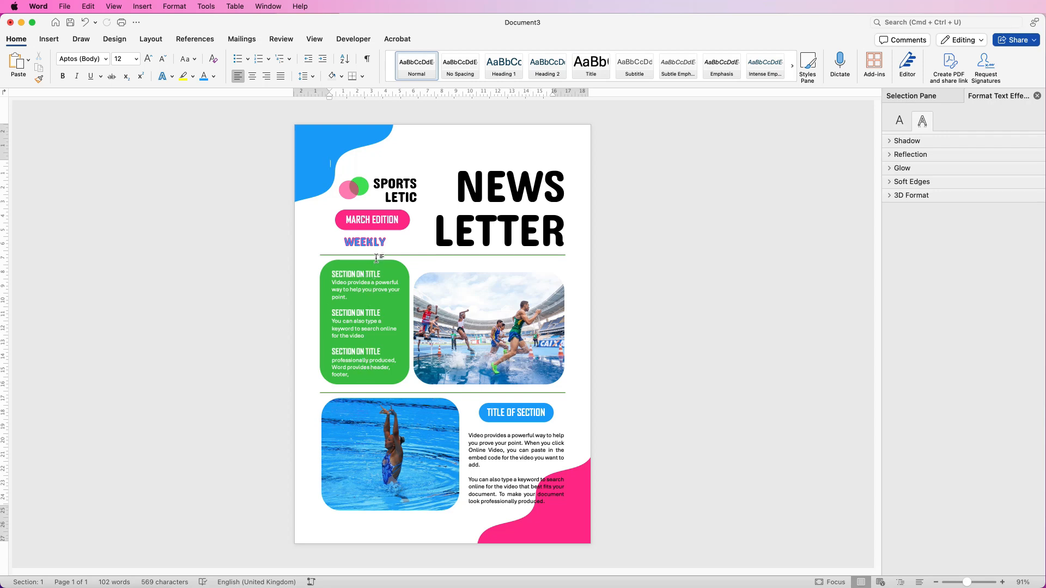
- Stretch the runners photo's top edge up toward the divider line
click(488, 307)
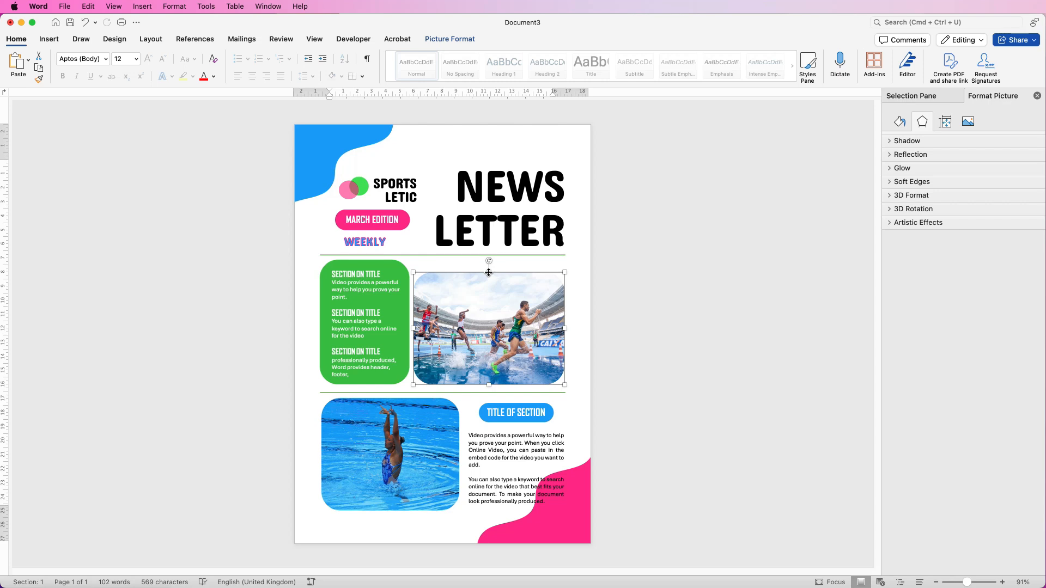
drag(489, 271, 490, 260)
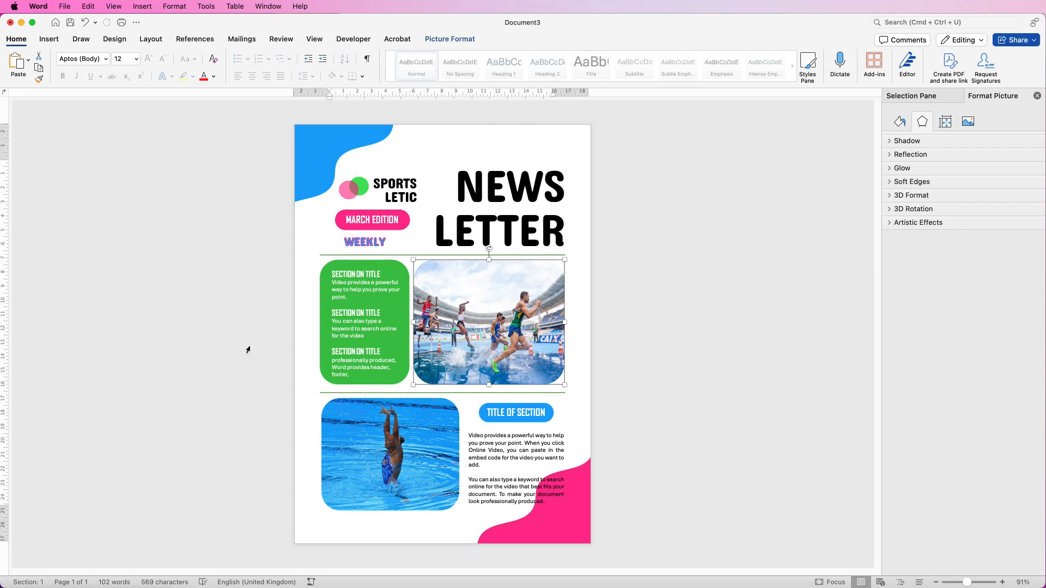
shift+click(390, 384)
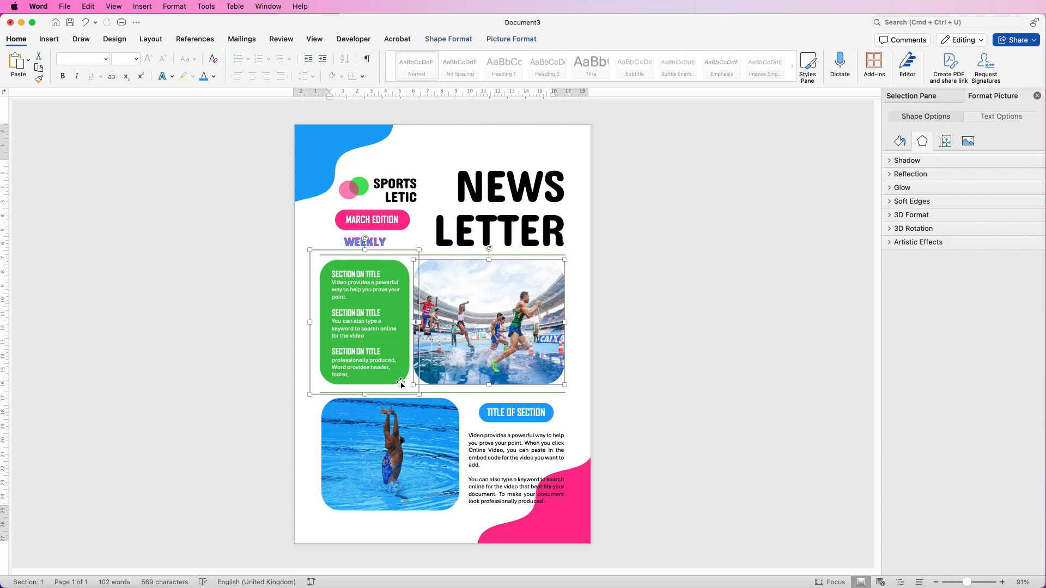
click(626, 322)
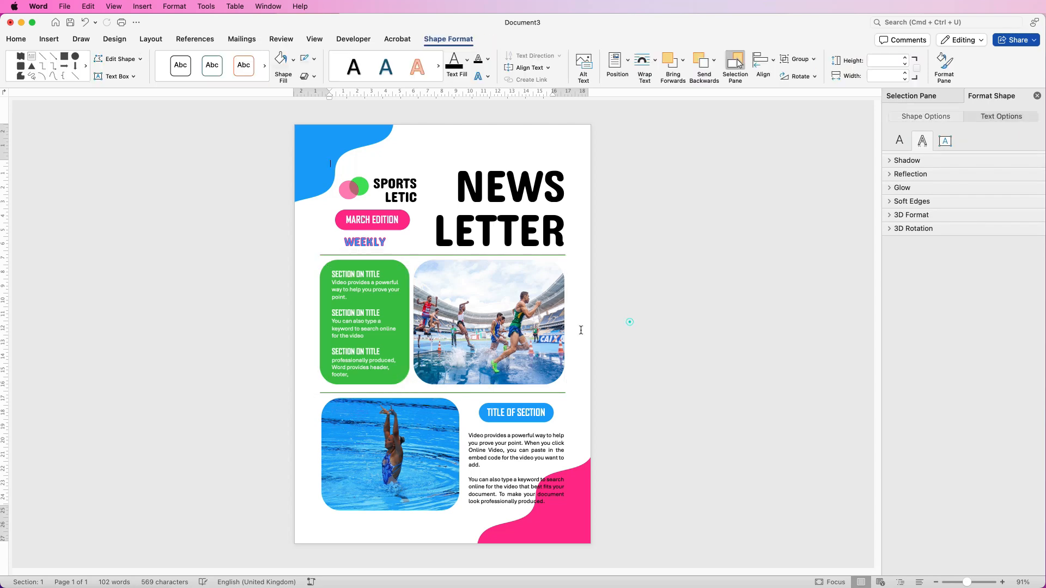
- Bottom-align the green section text box with the runners photo
click(322, 370)
shift+click(523, 359)
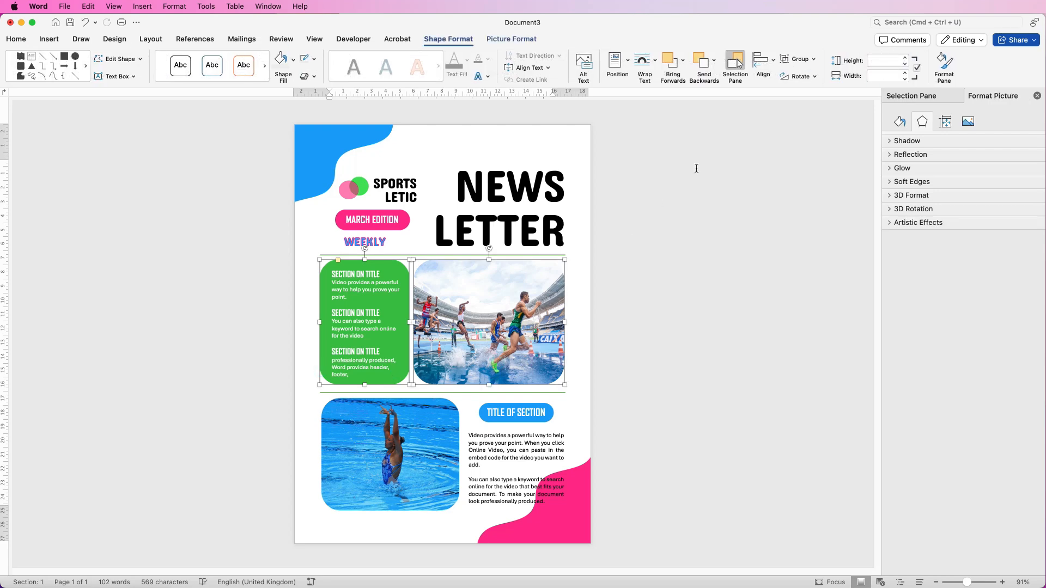
click(773, 64)
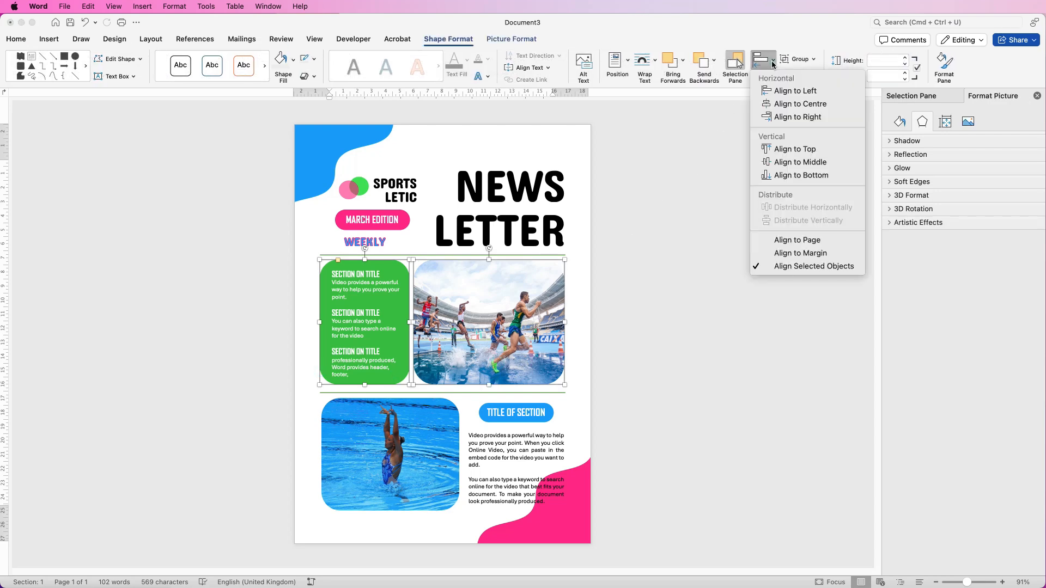
click(776, 176)
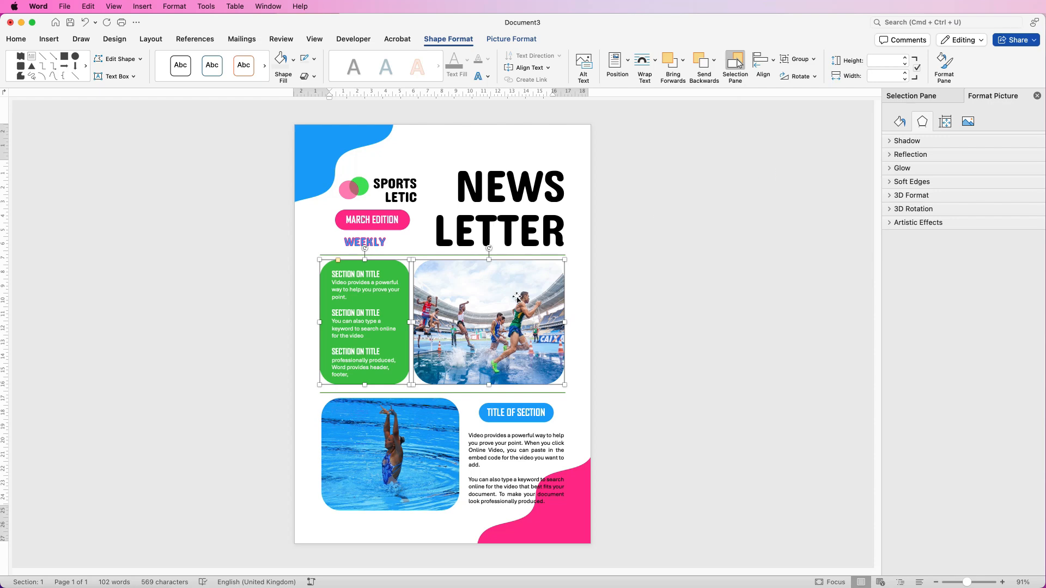
- Group the green section text with its backing shape
click(361, 322)
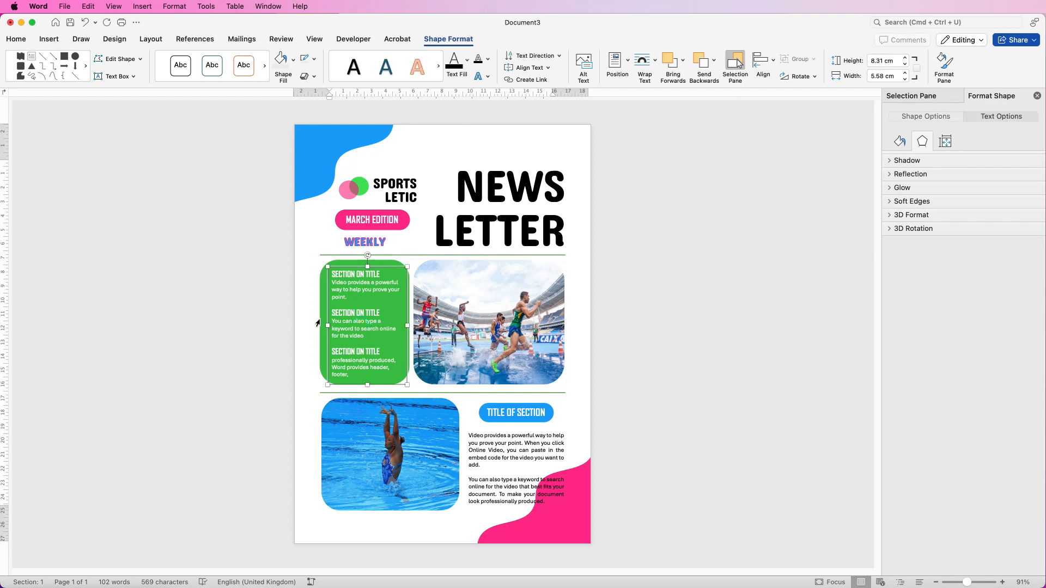
shift+click(320, 317)
click(799, 58)
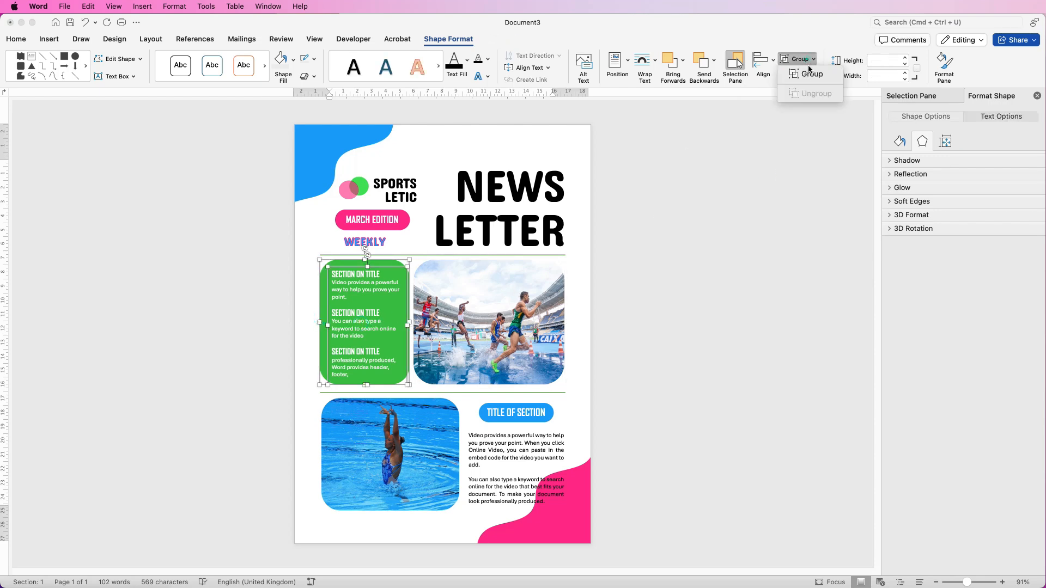
click(811, 75)
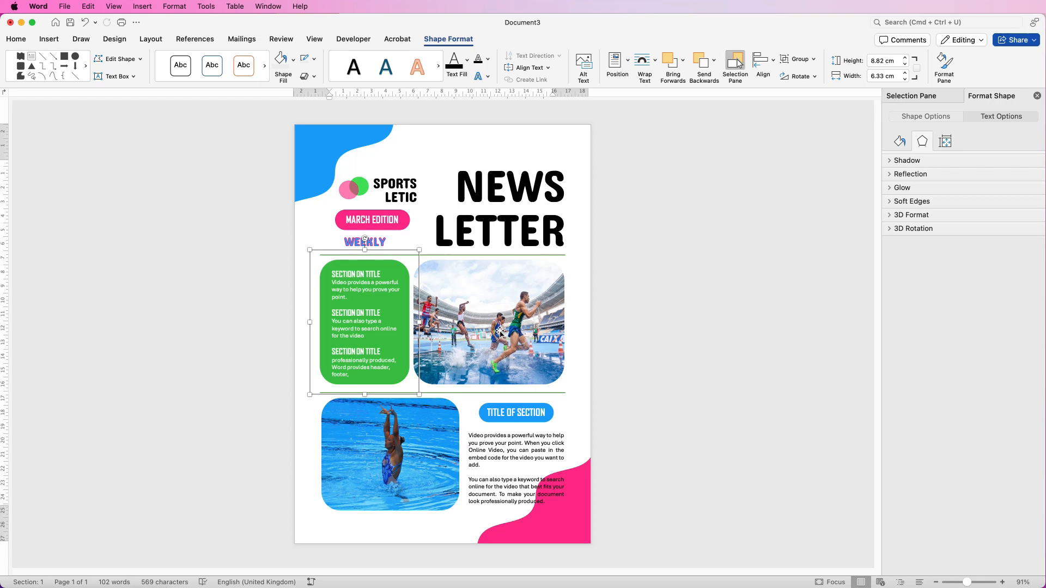
click(364, 471)
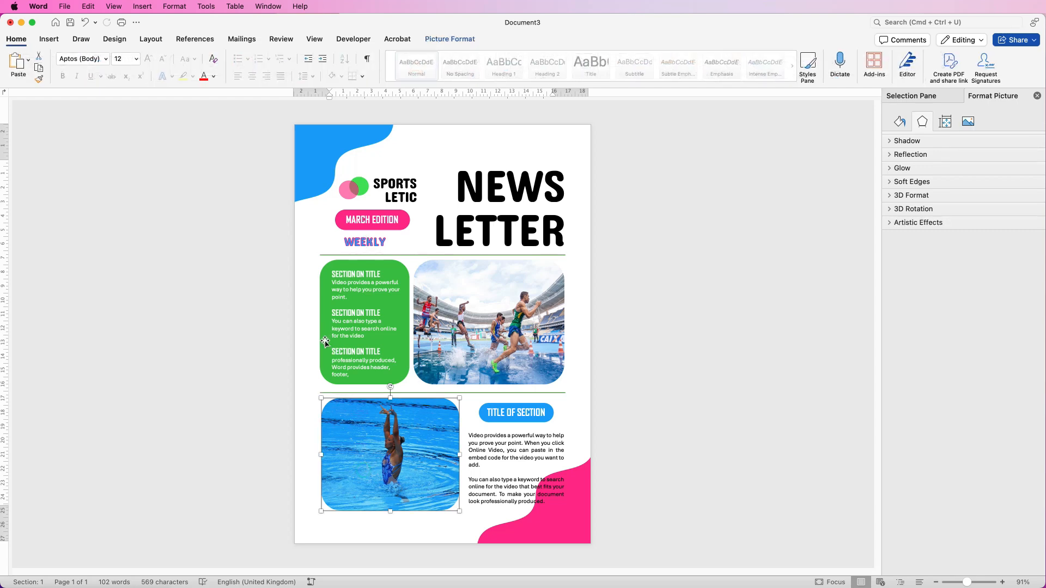
- Move the swimmer photo up, then nudge it down to sit below the green box
drag(338, 442, 337, 368)
key(Down)
key(Down)
key(Down)
key(Down)
key(Down)
key(Down)
key(Down)
key(Down)
key(Down)
key(Down)
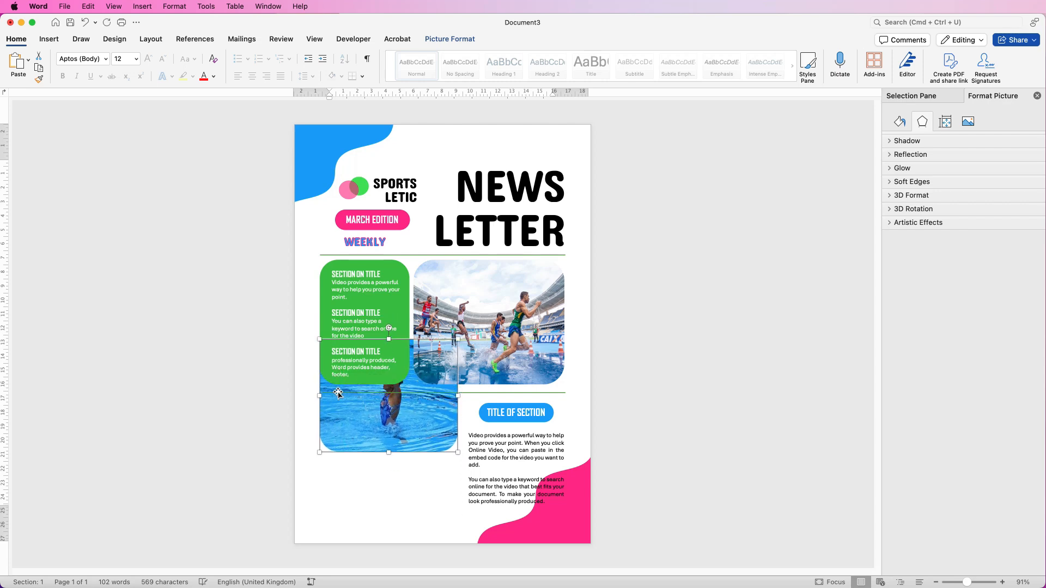
key(Down)
key(Down)
key(Down)
key(Down)
key(Down)
key(Down)
key(Down)
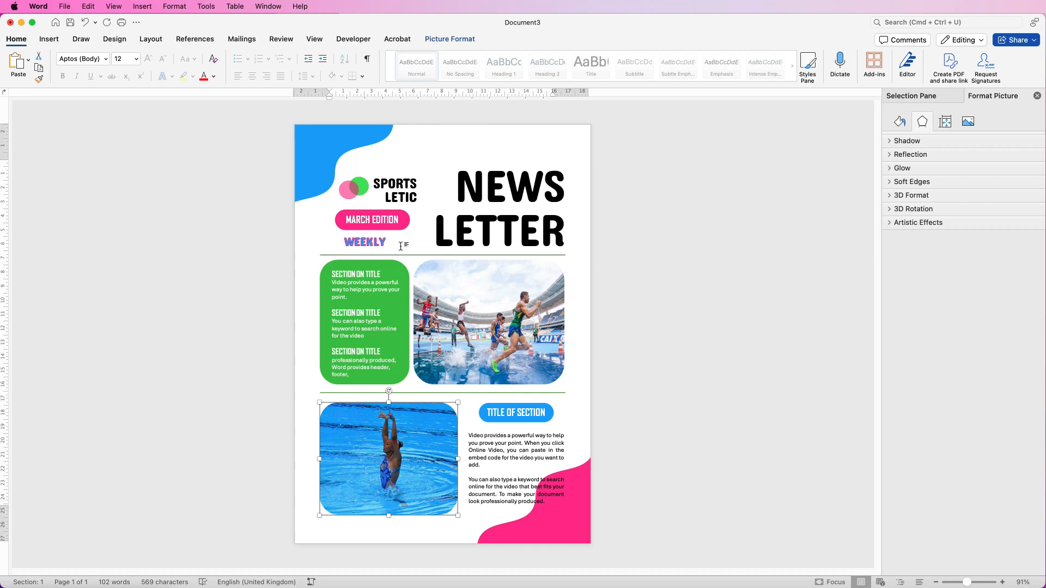
- Raise the NEWS LETTER heading slightly and nudge the green divider line up
click(504, 224)
drag(489, 259, 489, 247)
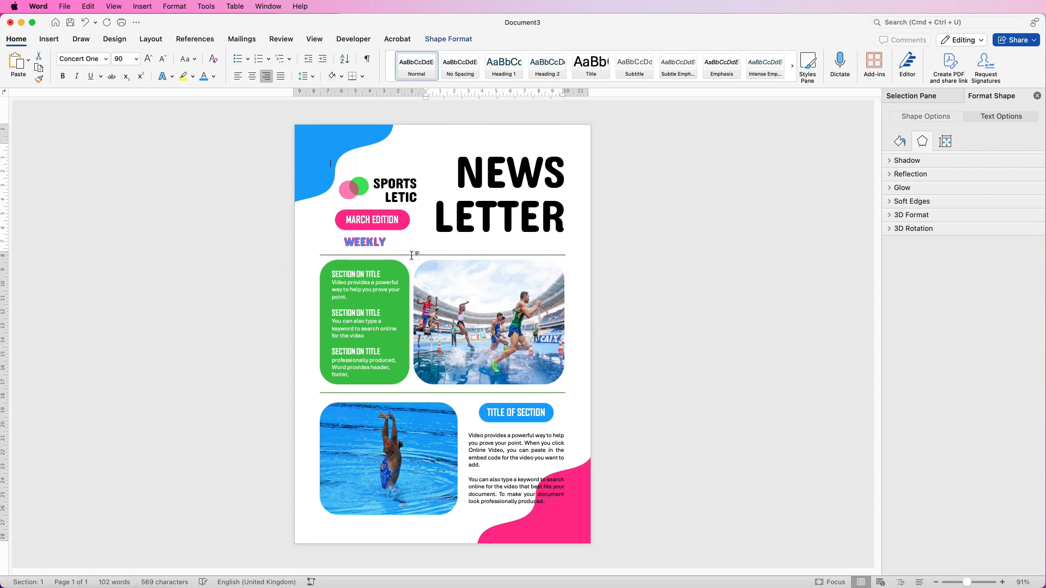
click(413, 255)
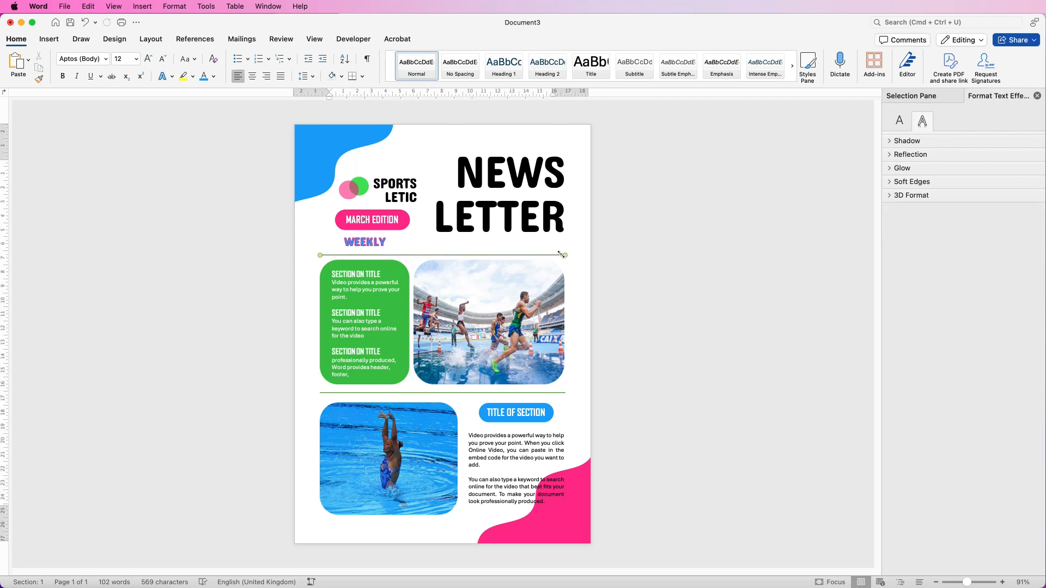
key(Up)
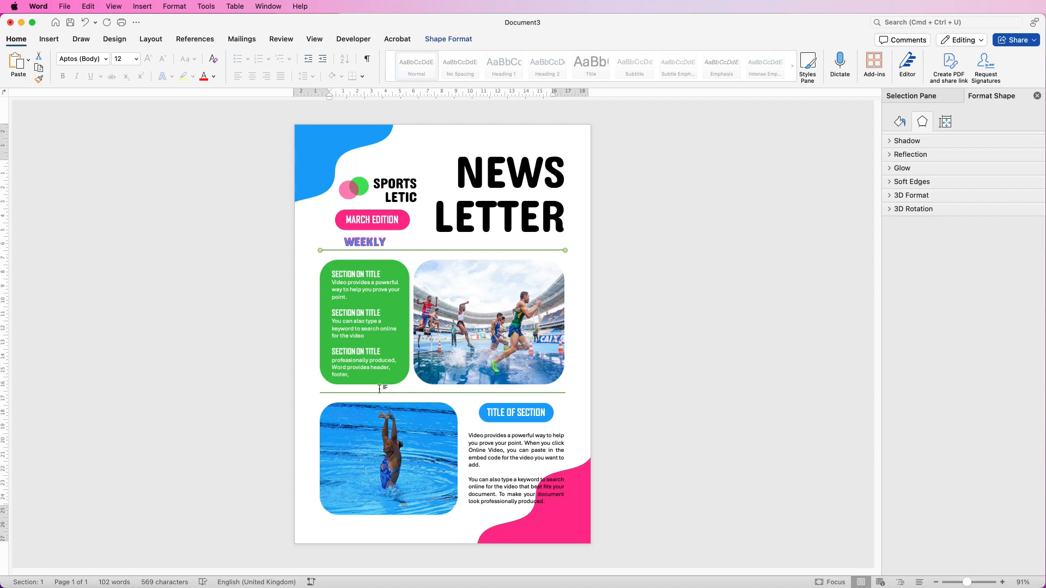
- Nudge WEEKLY up, then shift the MARCH EDITION and WEEKLY group two steps left
double_click(376, 242)
key(Up)
key(Up)
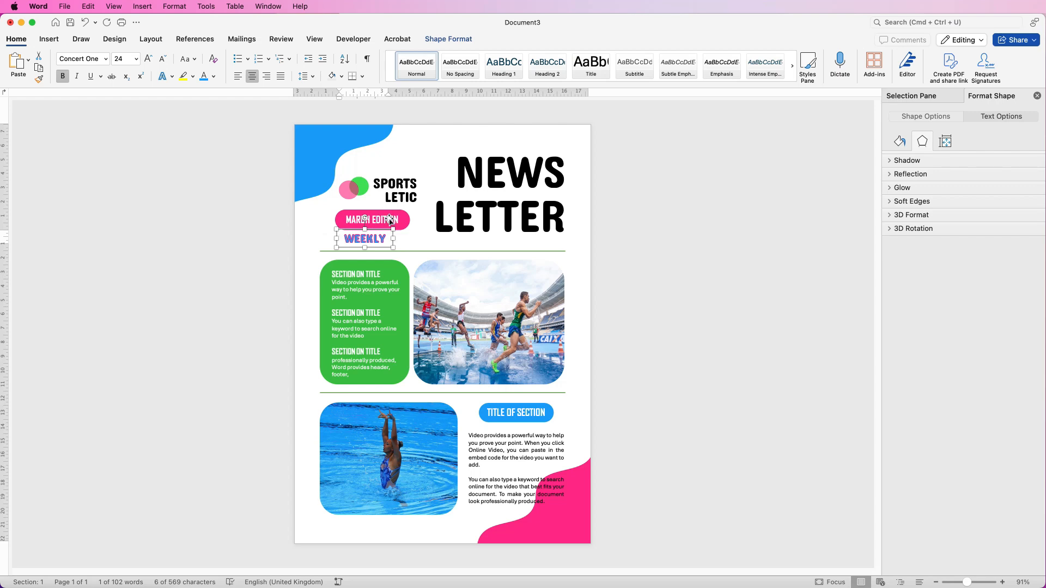
click(390, 220)
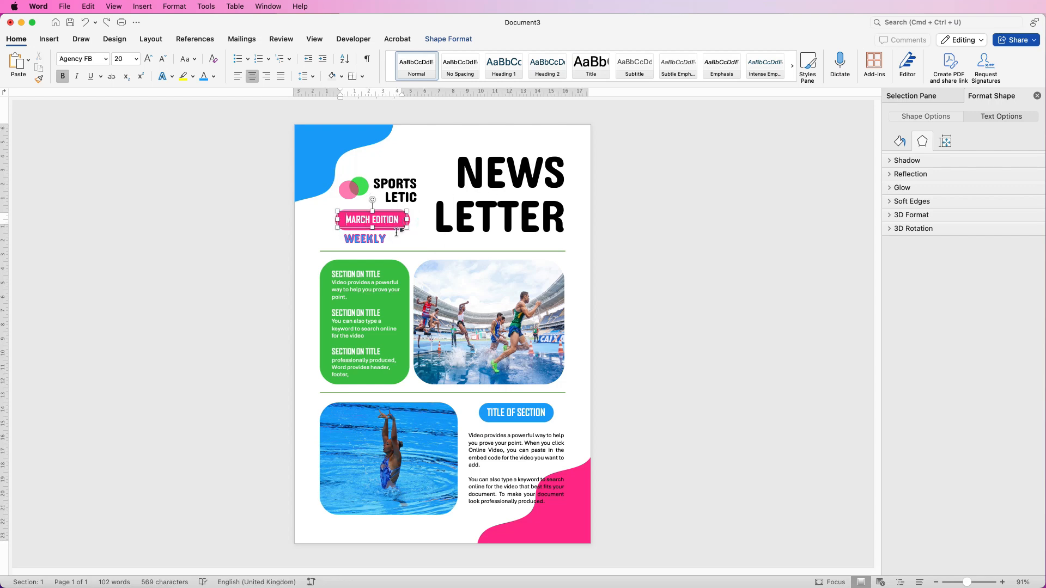
click(396, 230)
key(Left)
key(Left)
key(Left)
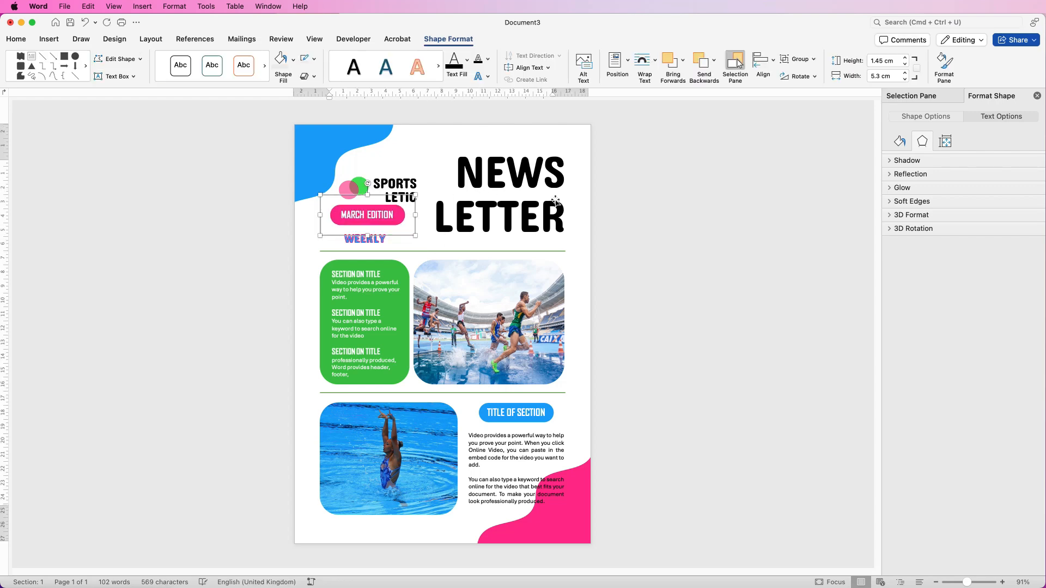
key(Left)
key(Left)
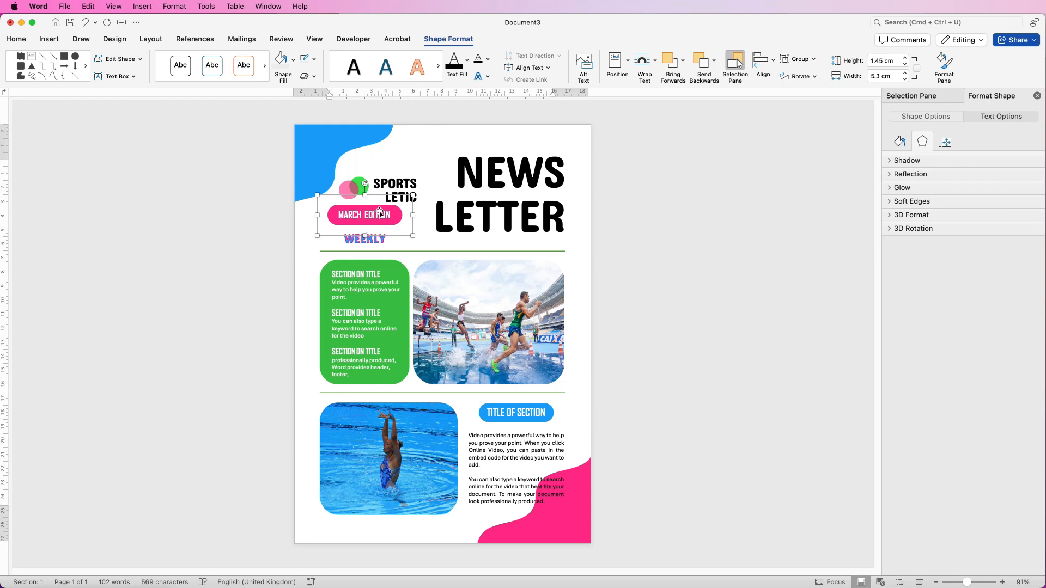
- Reposition the SPORTS LETIC logo up level with the heading
click(395, 182)
mouse_move(395, 184)
mouse_down()
mouse_move(388, 195)
mouse_move(405, 177)
mouse_up()
drag(405, 177, 405, 180)
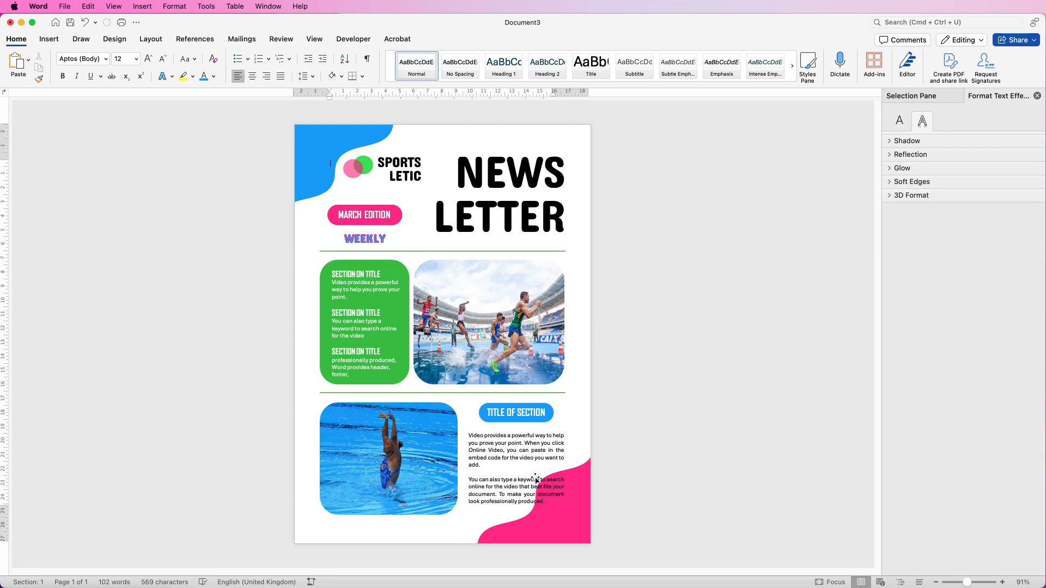
- Move the pink wave further into the bottom-right corner and check the rewrapped swimming text
click(535, 478)
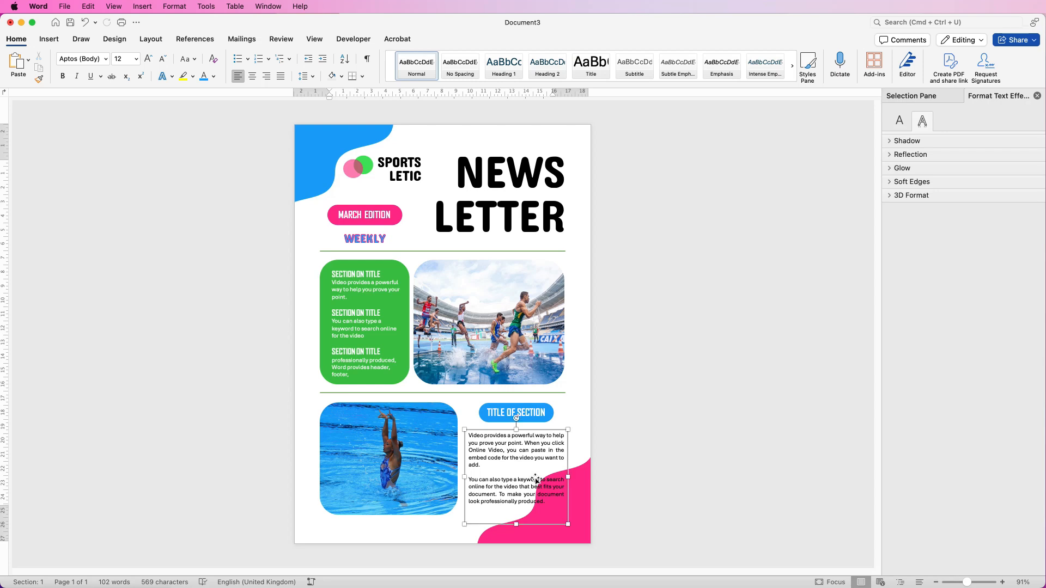
drag(553, 505, 599, 525)
click(556, 464)
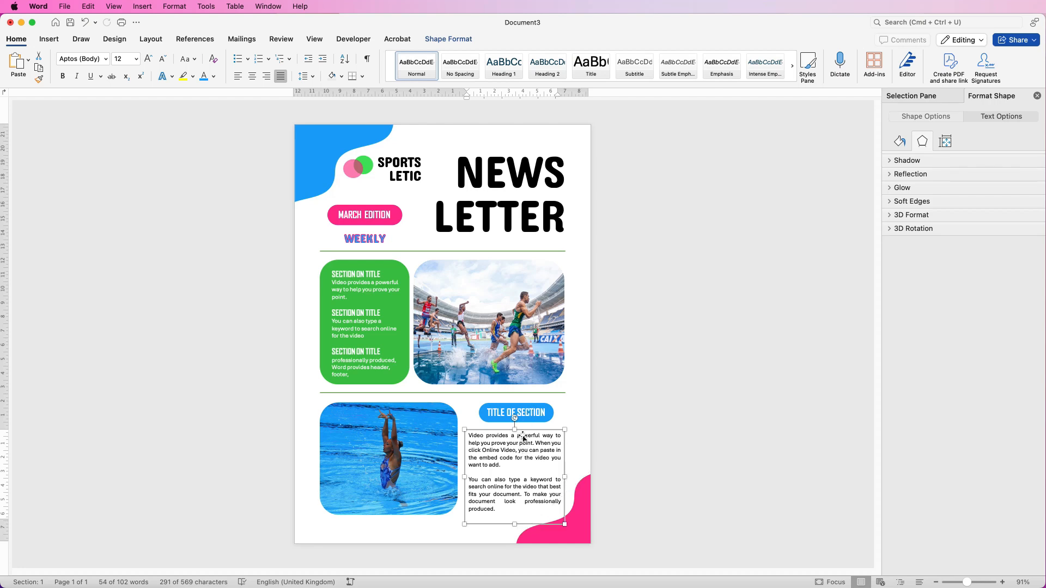
click(522, 413)
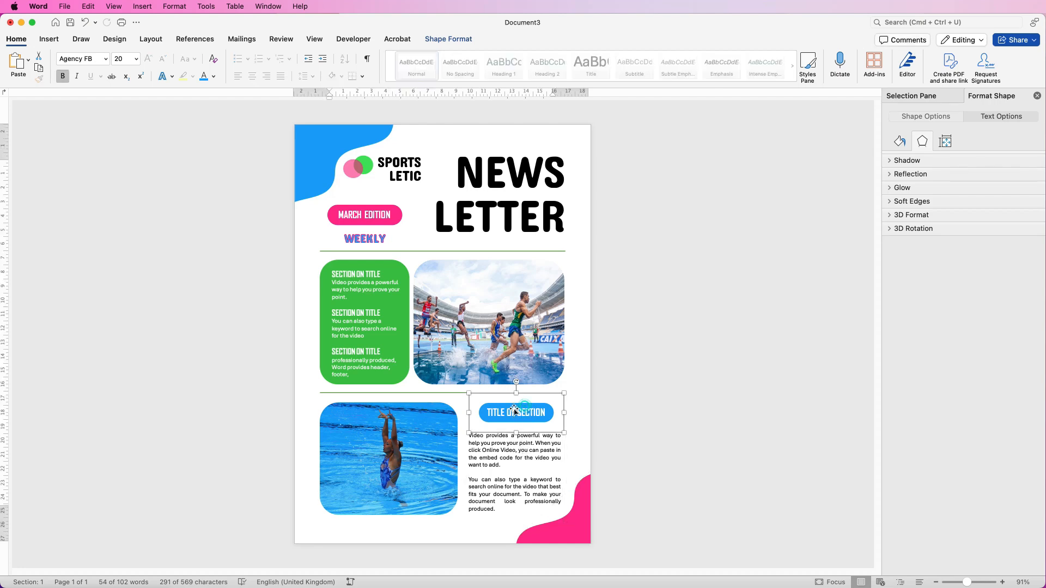
click(403, 407)
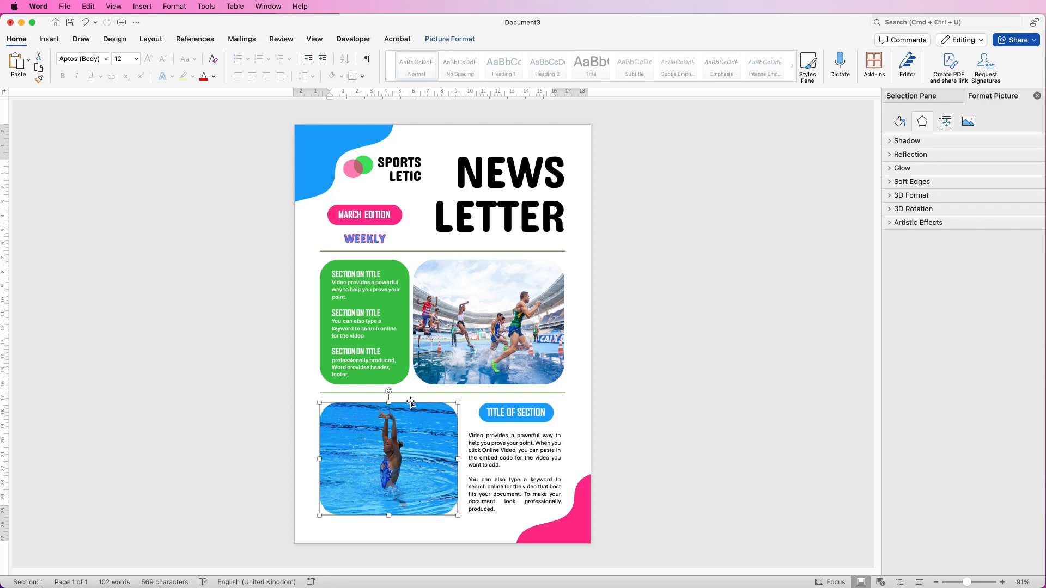
click(406, 538)
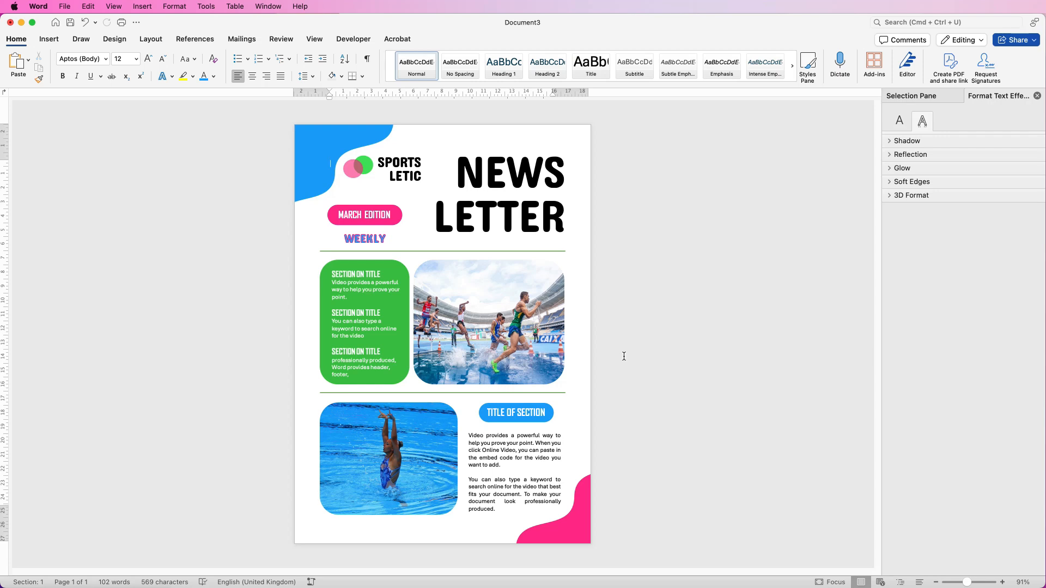
click(65, 7)
click(73, 100)
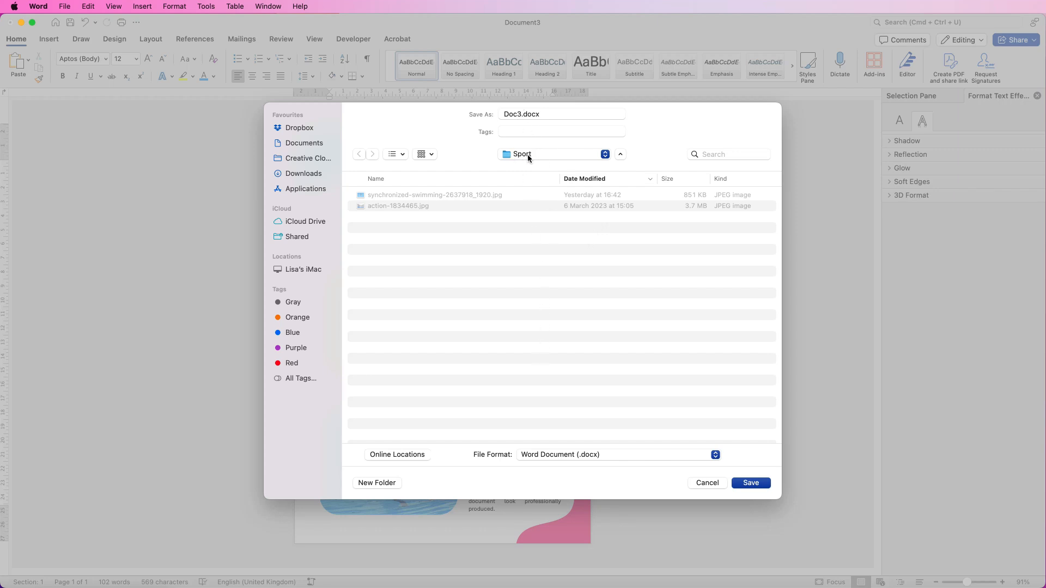
click(547, 456)
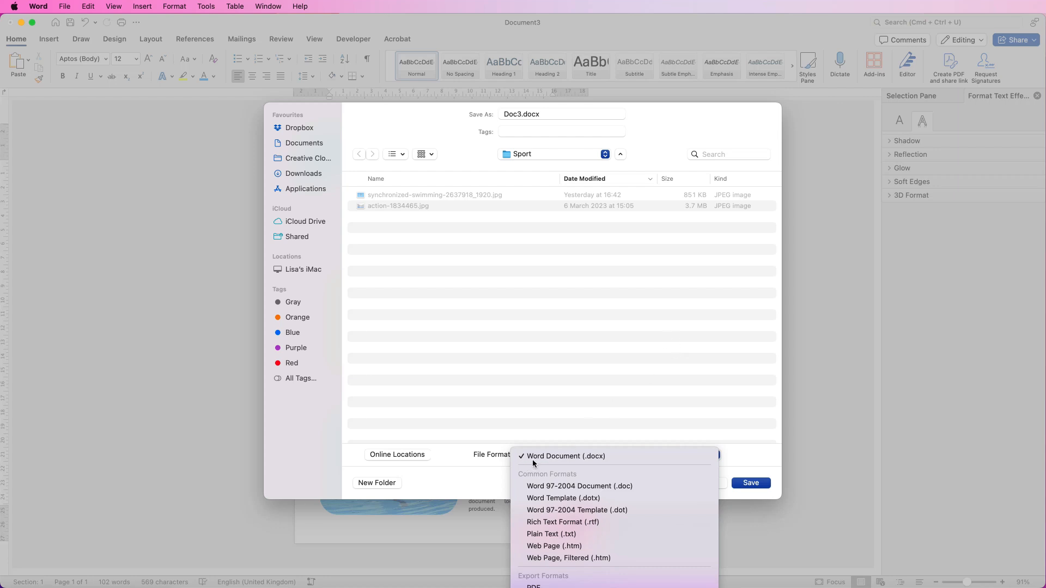
click(626, 381)
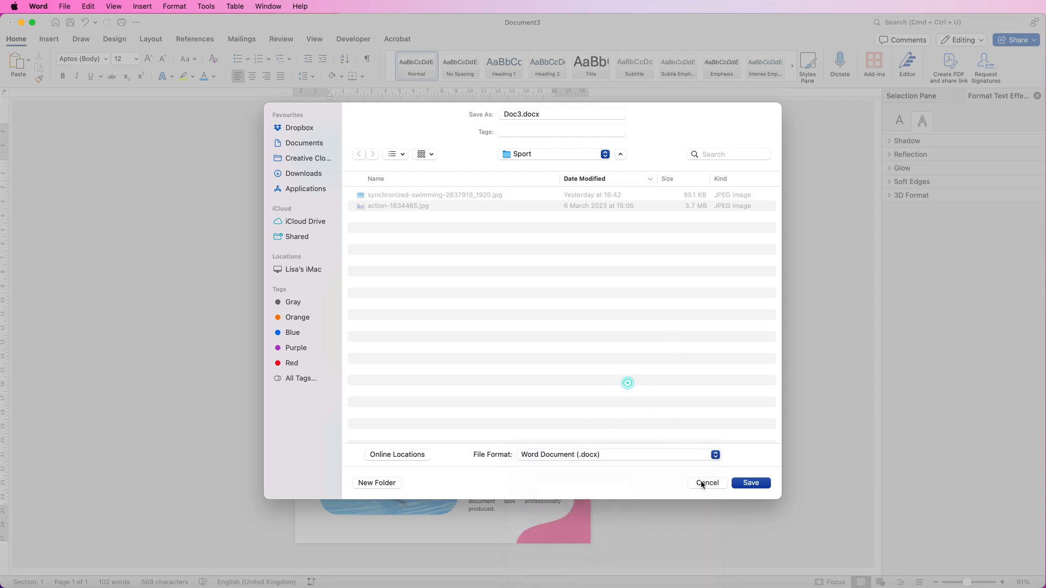
click(703, 482)
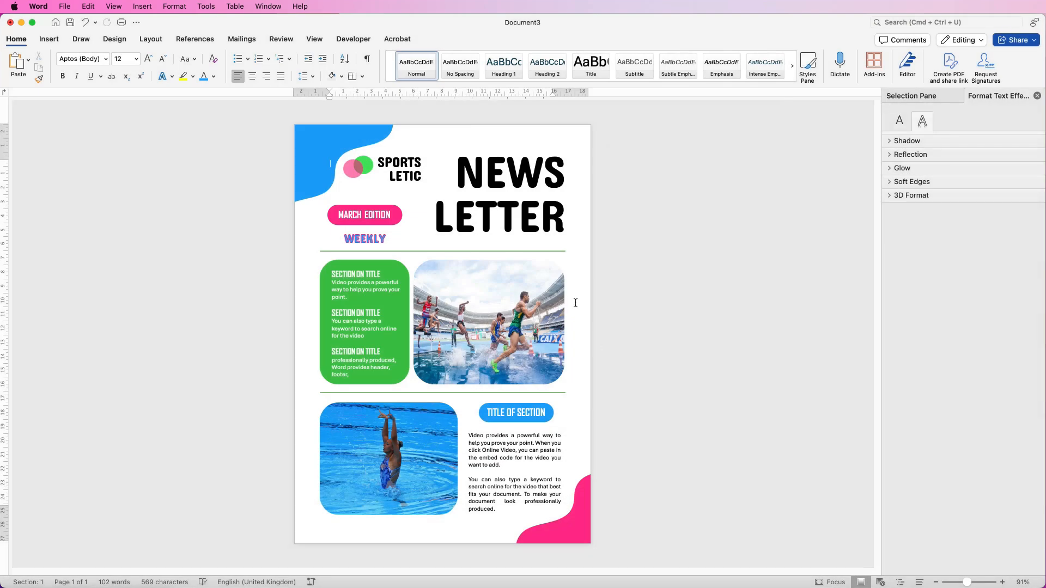